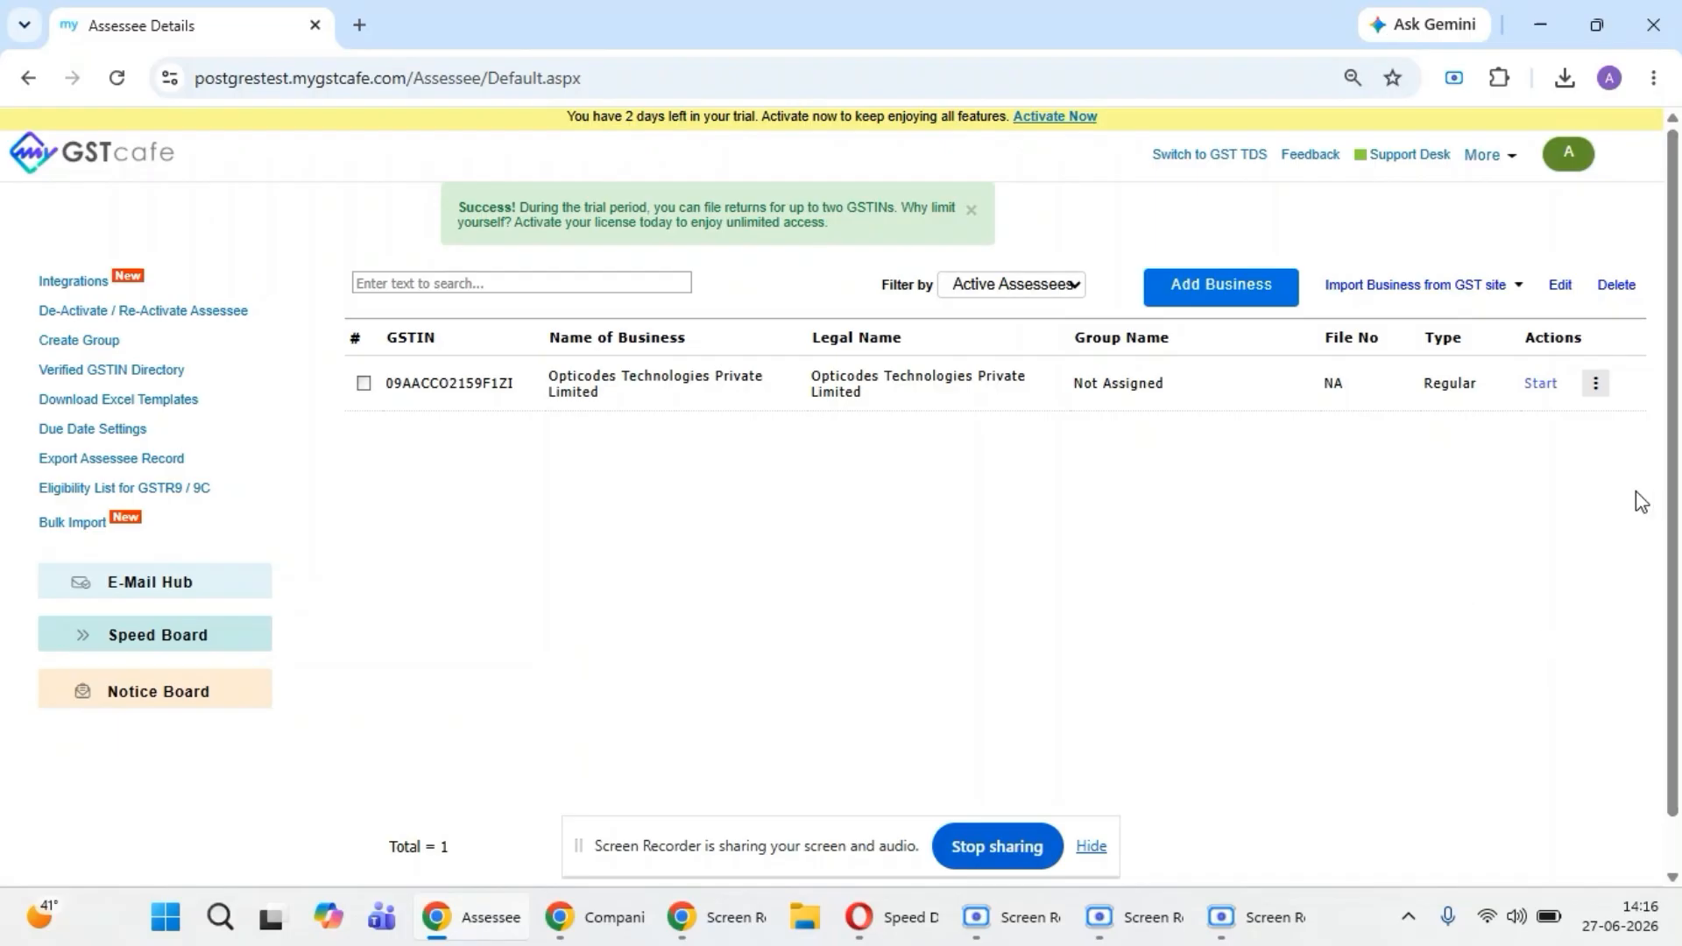
- Open the MyGSTcafe Books integration page and bring the Books API credential fields into view
click(625, 924)
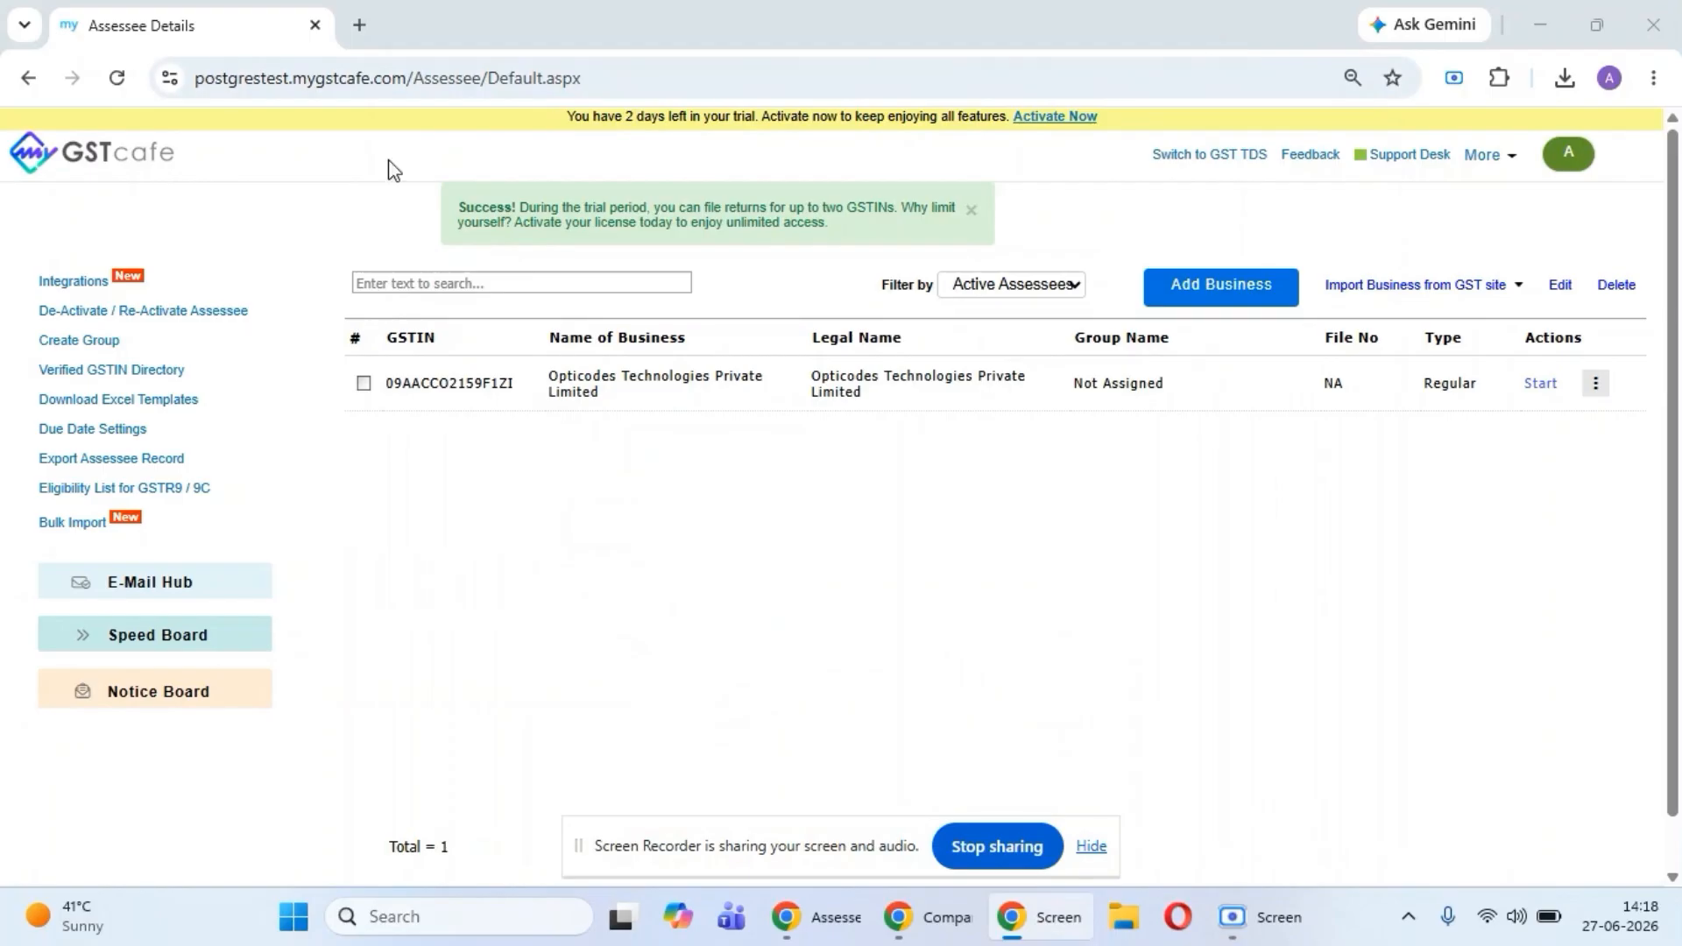
click(62, 289)
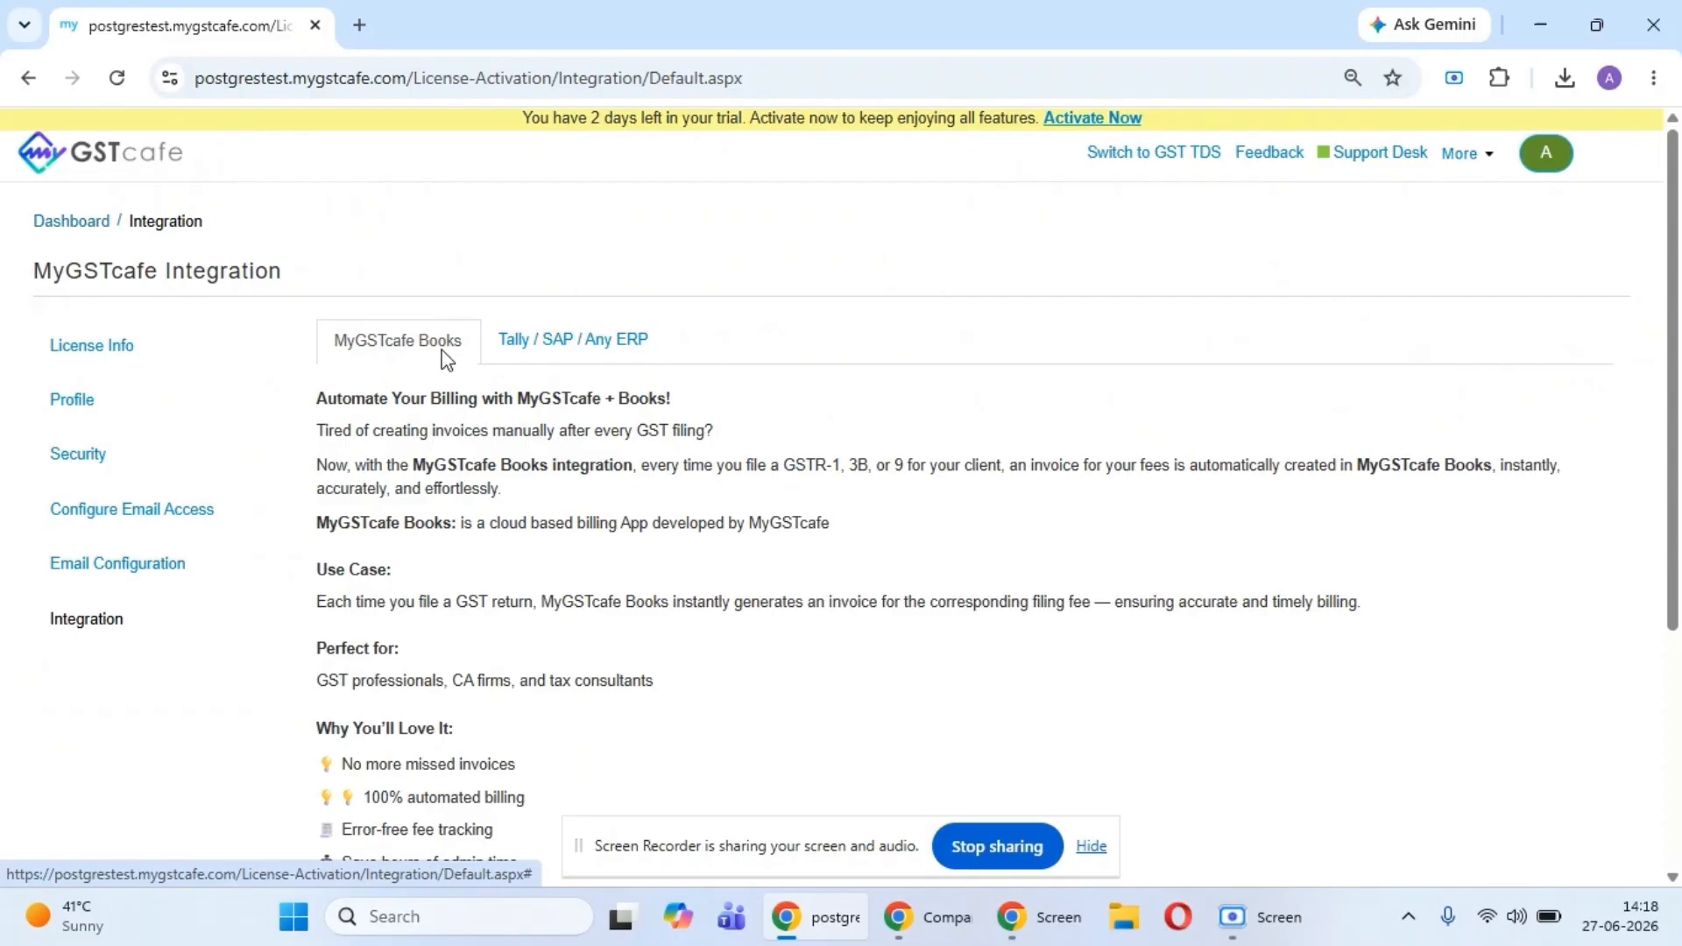
scroll(642, 576, down, 4)
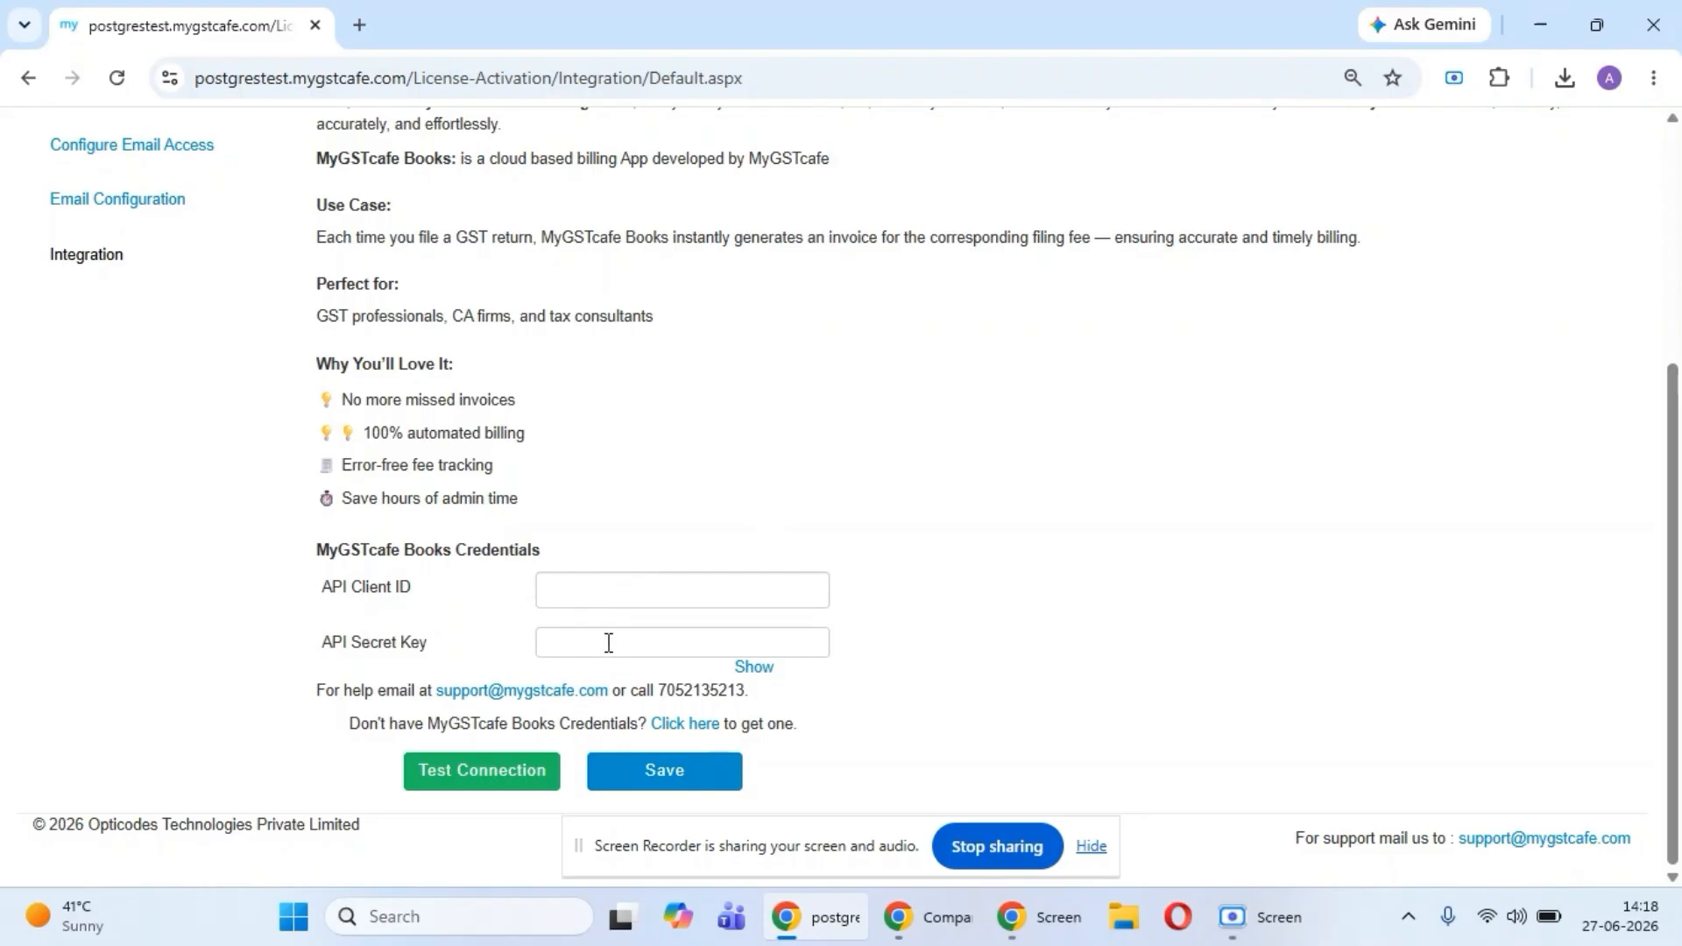
- Switch to Books and open the MyGSTcafe Software key for editing in the API Access settings
click(895, 932)
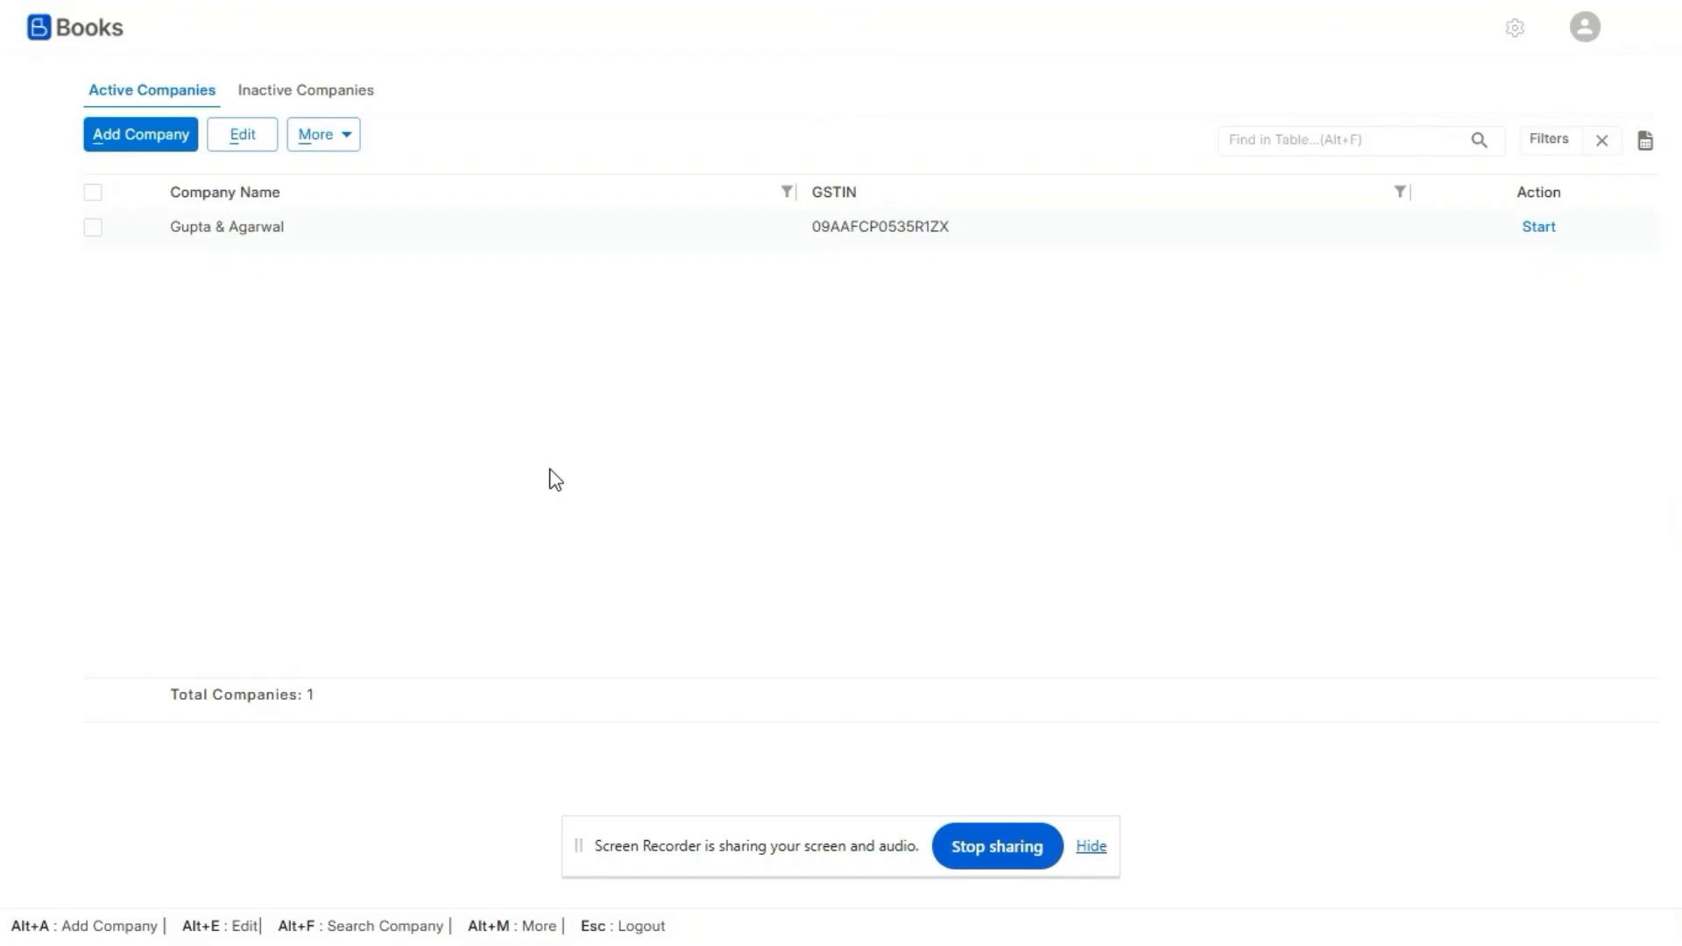
click(1515, 31)
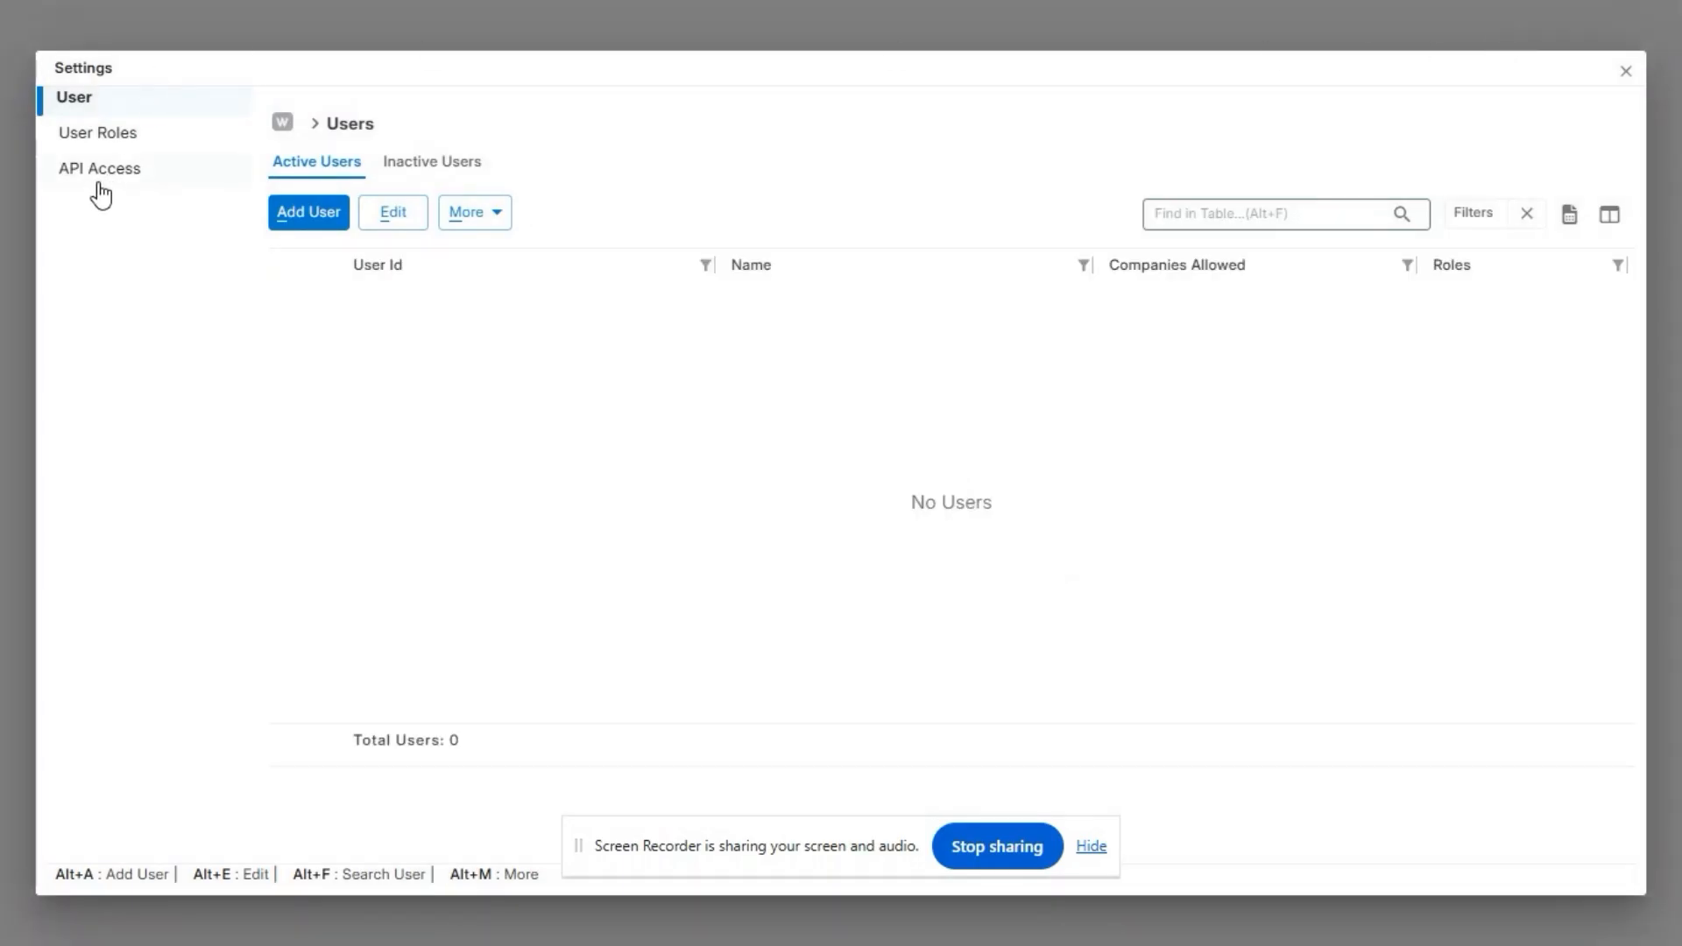
click(77, 173)
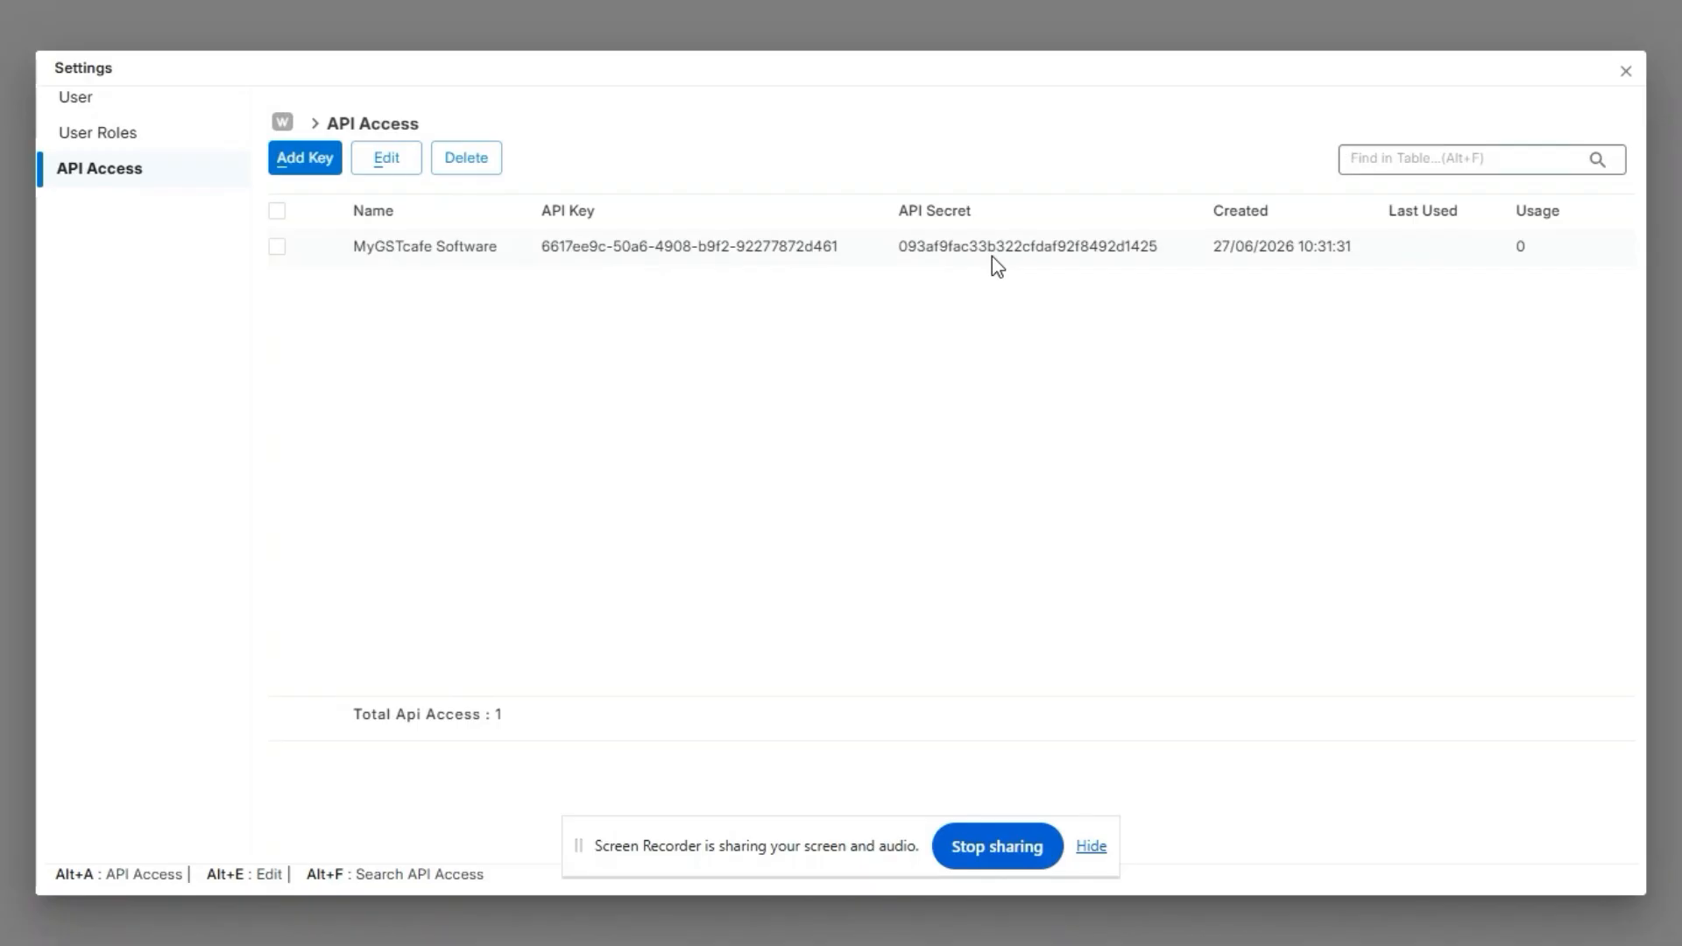
click(277, 248)
click(385, 162)
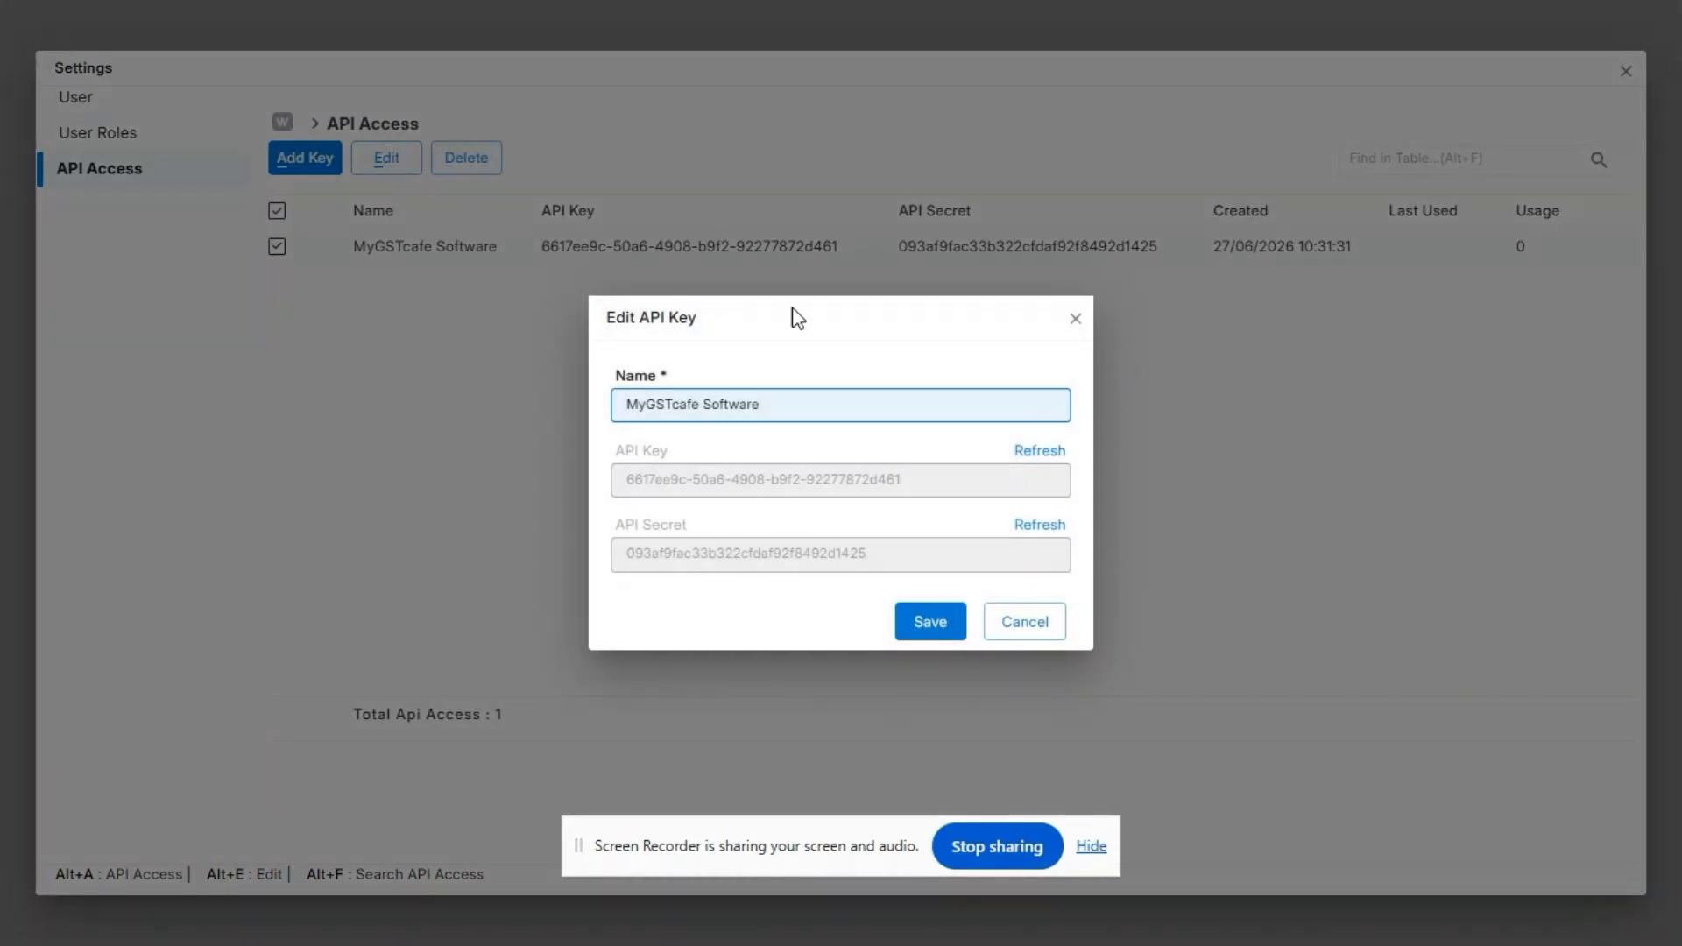
- Copy the API key from Books and paste it as the API Client ID on the GSTcafe integration page
triple_click(827, 480)
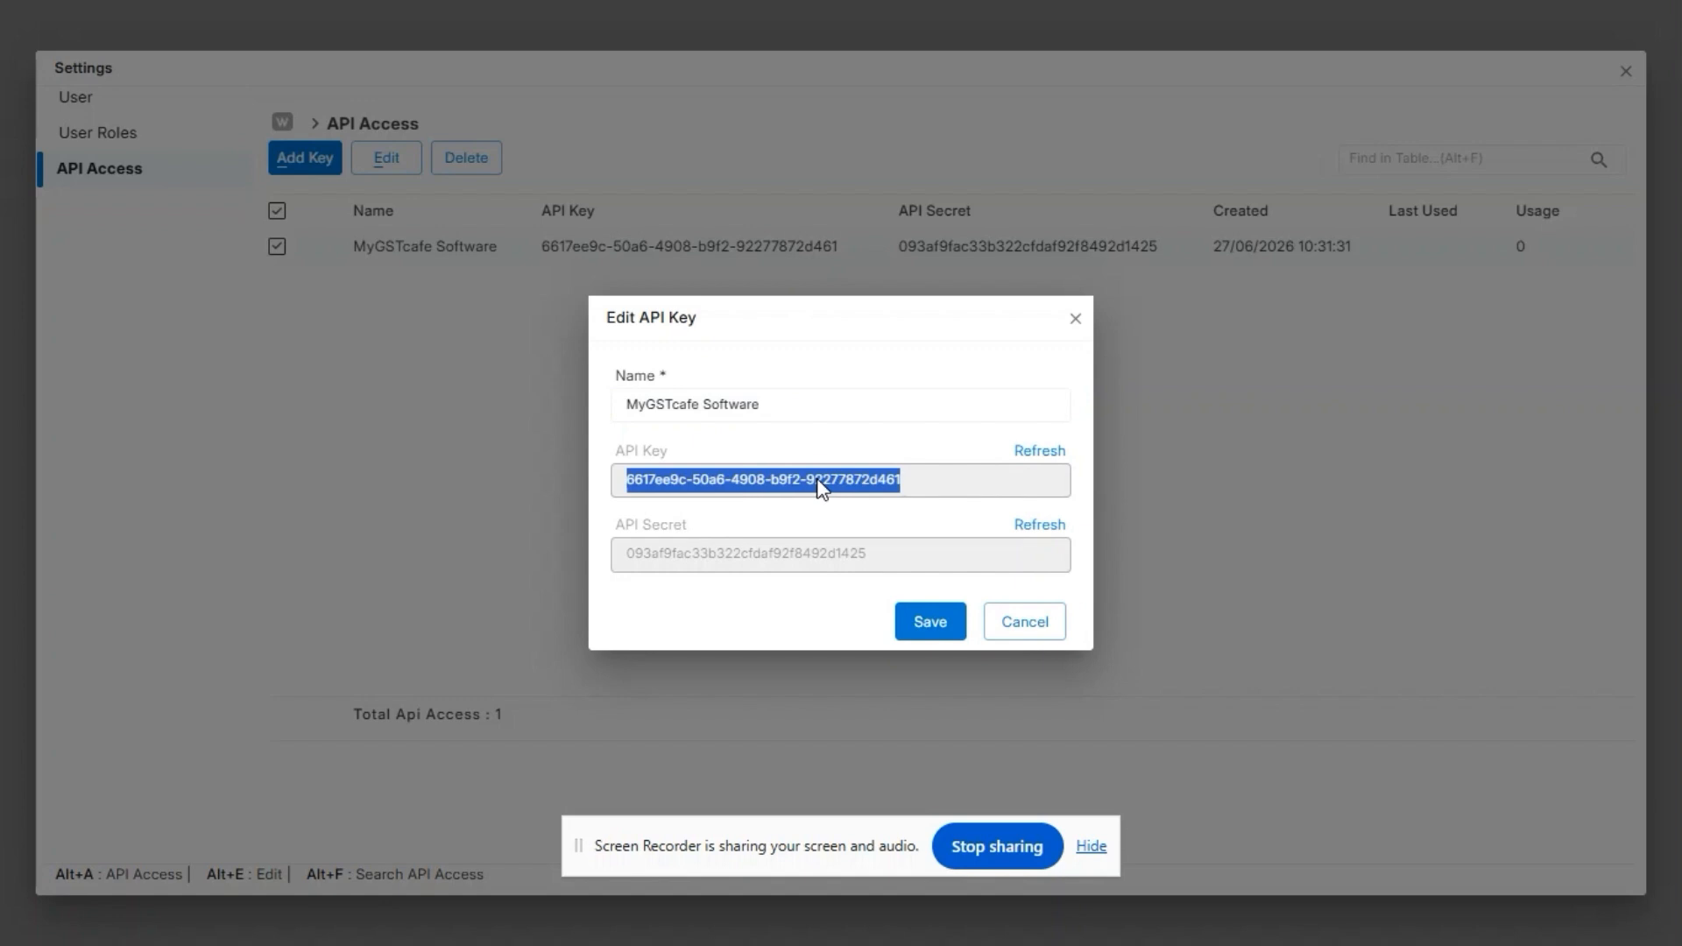
right_click(824, 482)
click(902, 571)
key(alt+Tab)
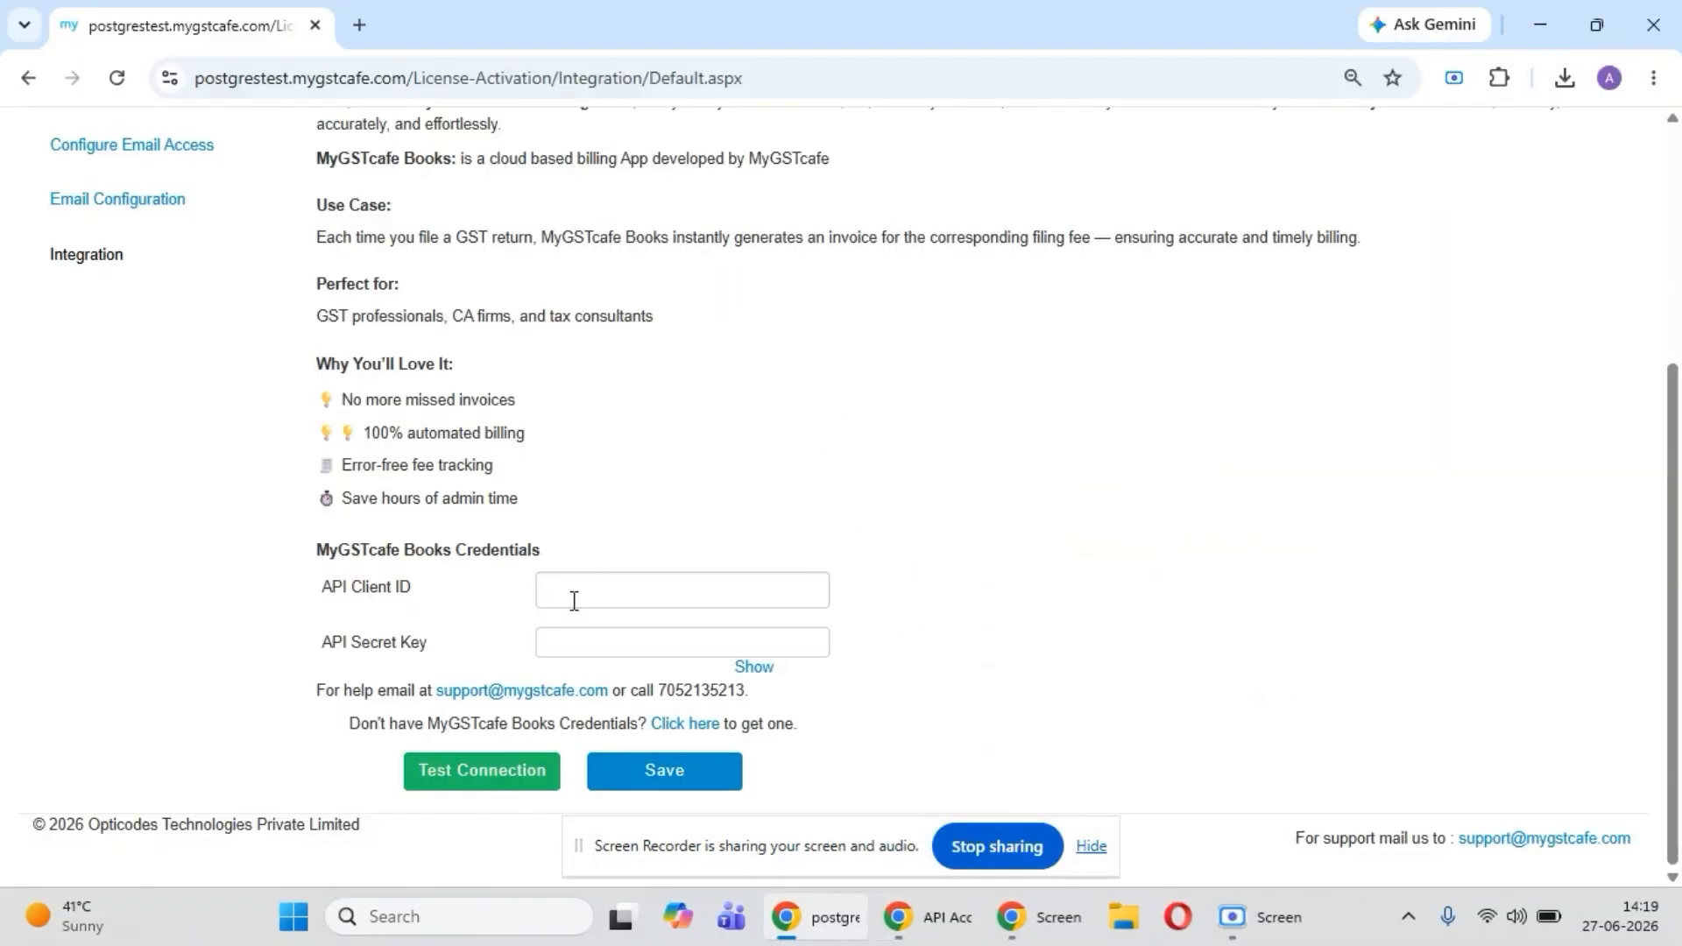
click(572, 608)
key(ctrl+v)
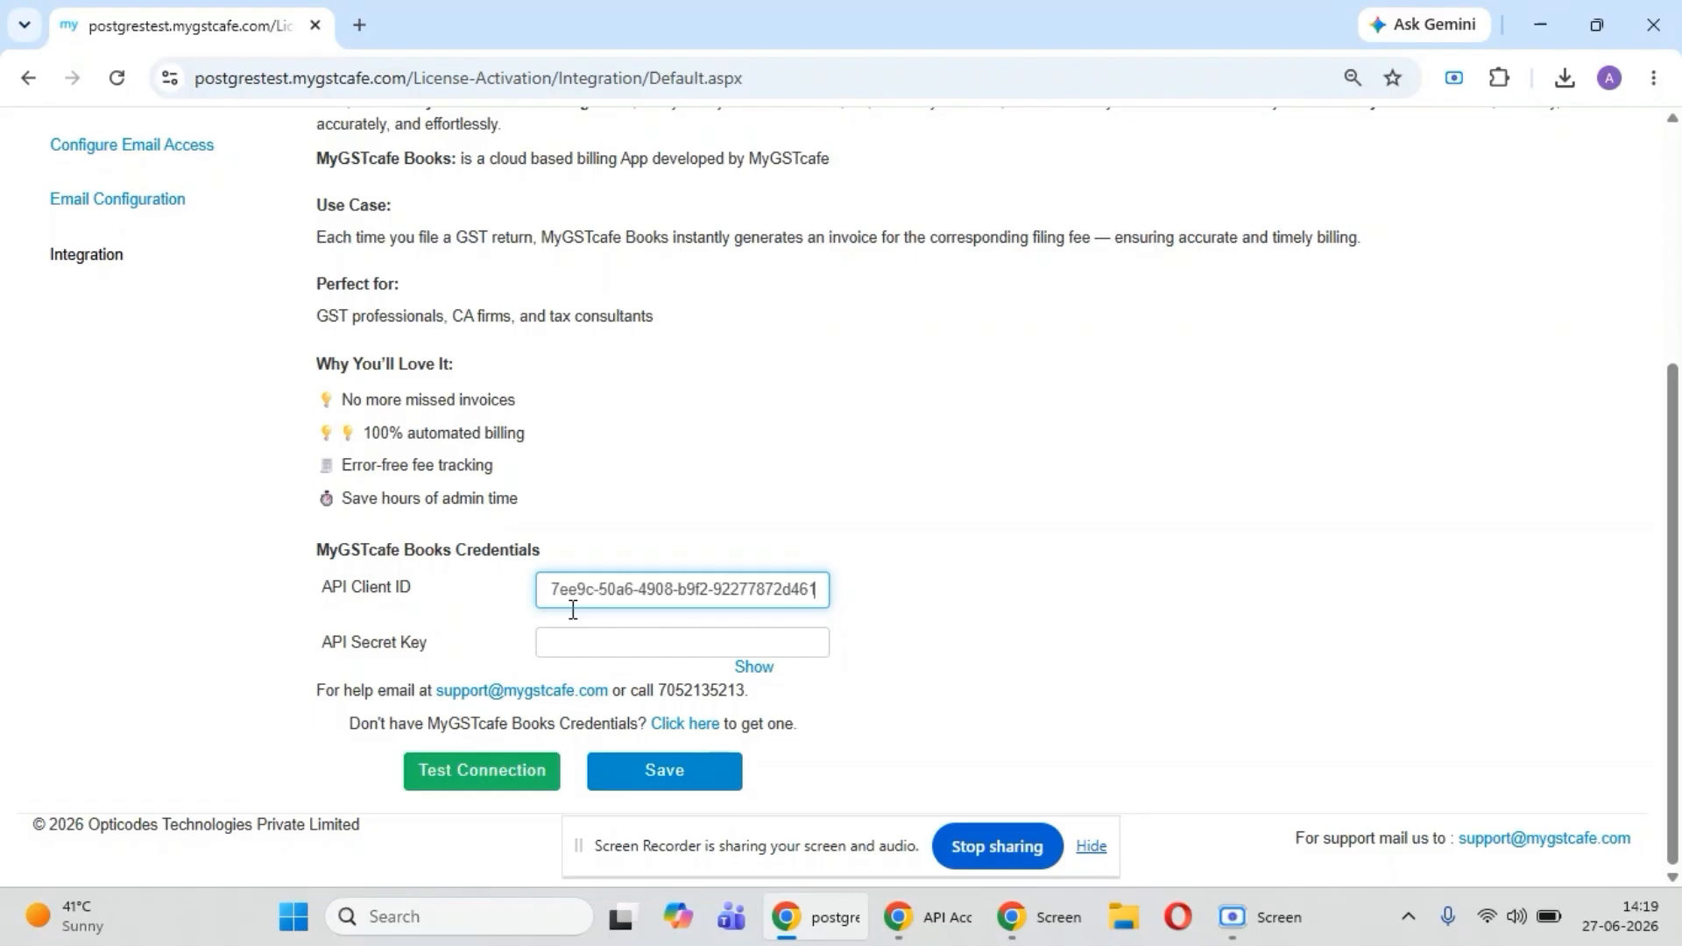
- Copy the API secret from Books, close the key without changes, and paste the secret as the API Secret Key in GSTcafe
click(589, 642)
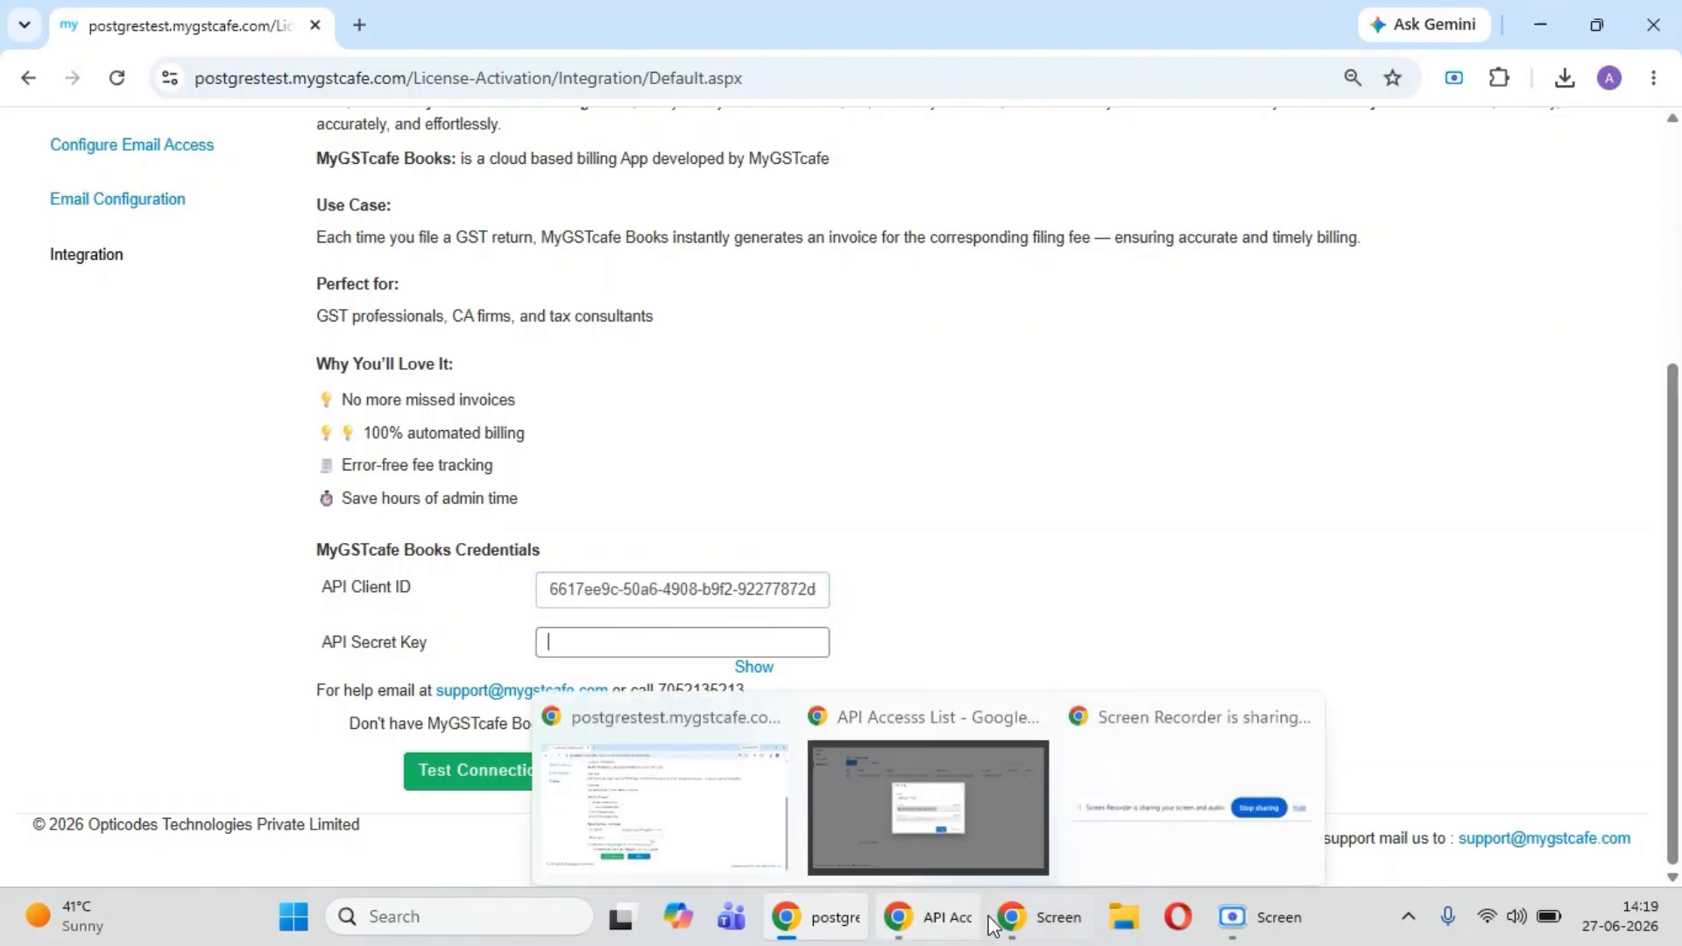
click(916, 920)
double_click(760, 561)
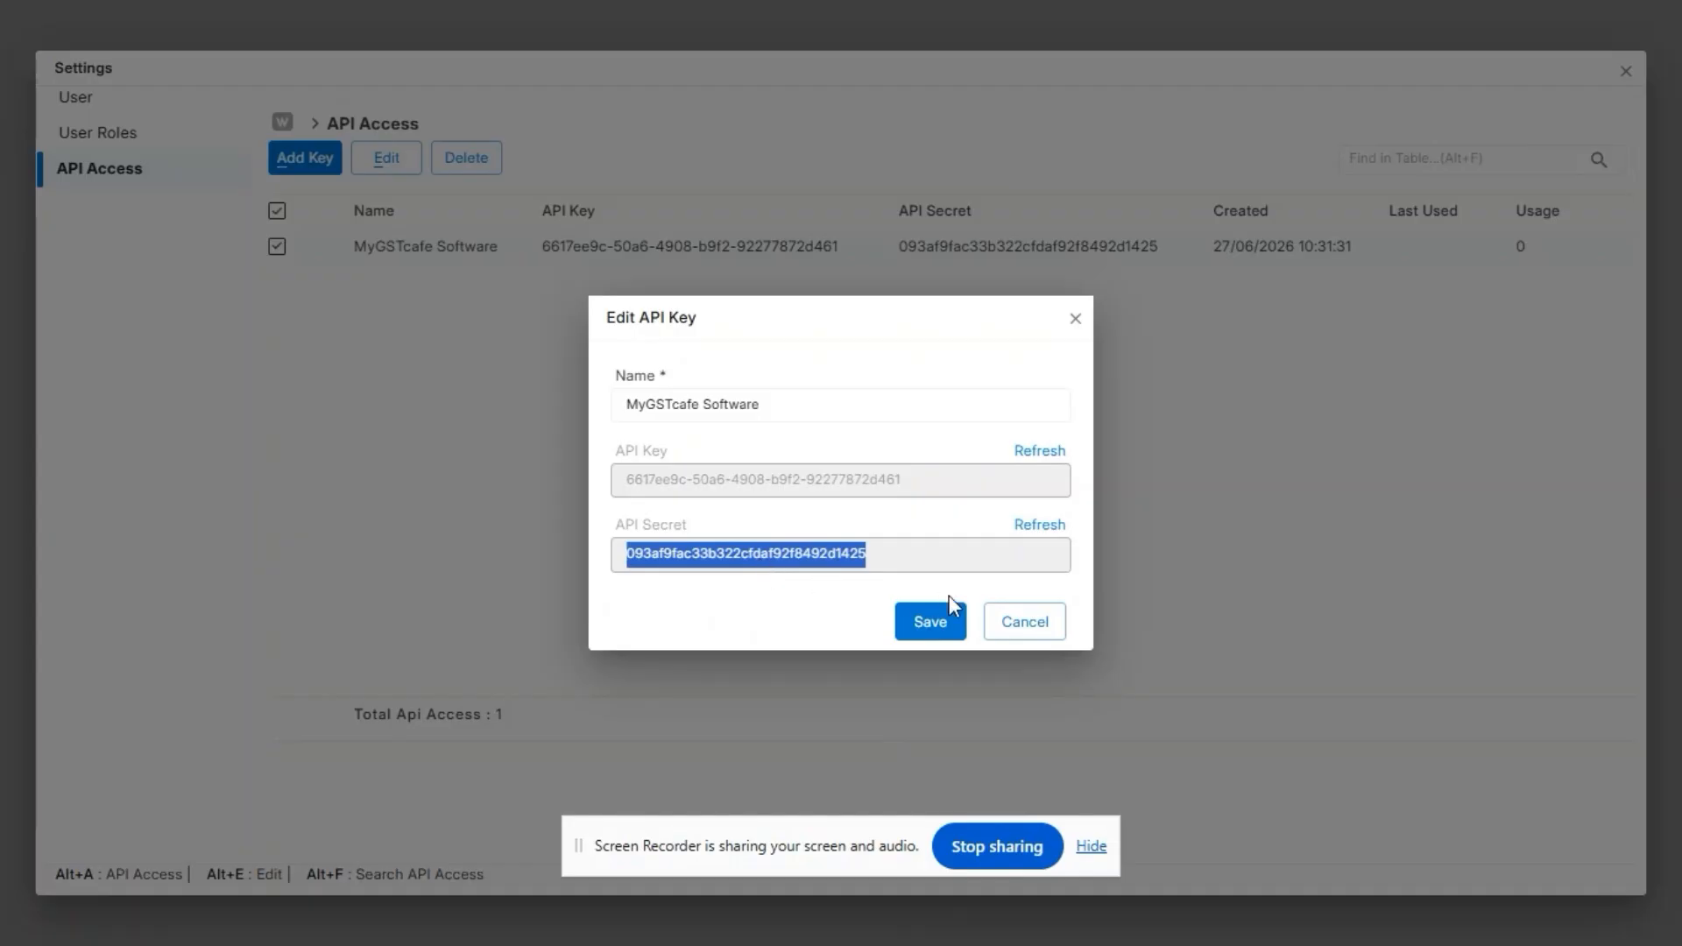
click(1003, 628)
key(alt+Tab)
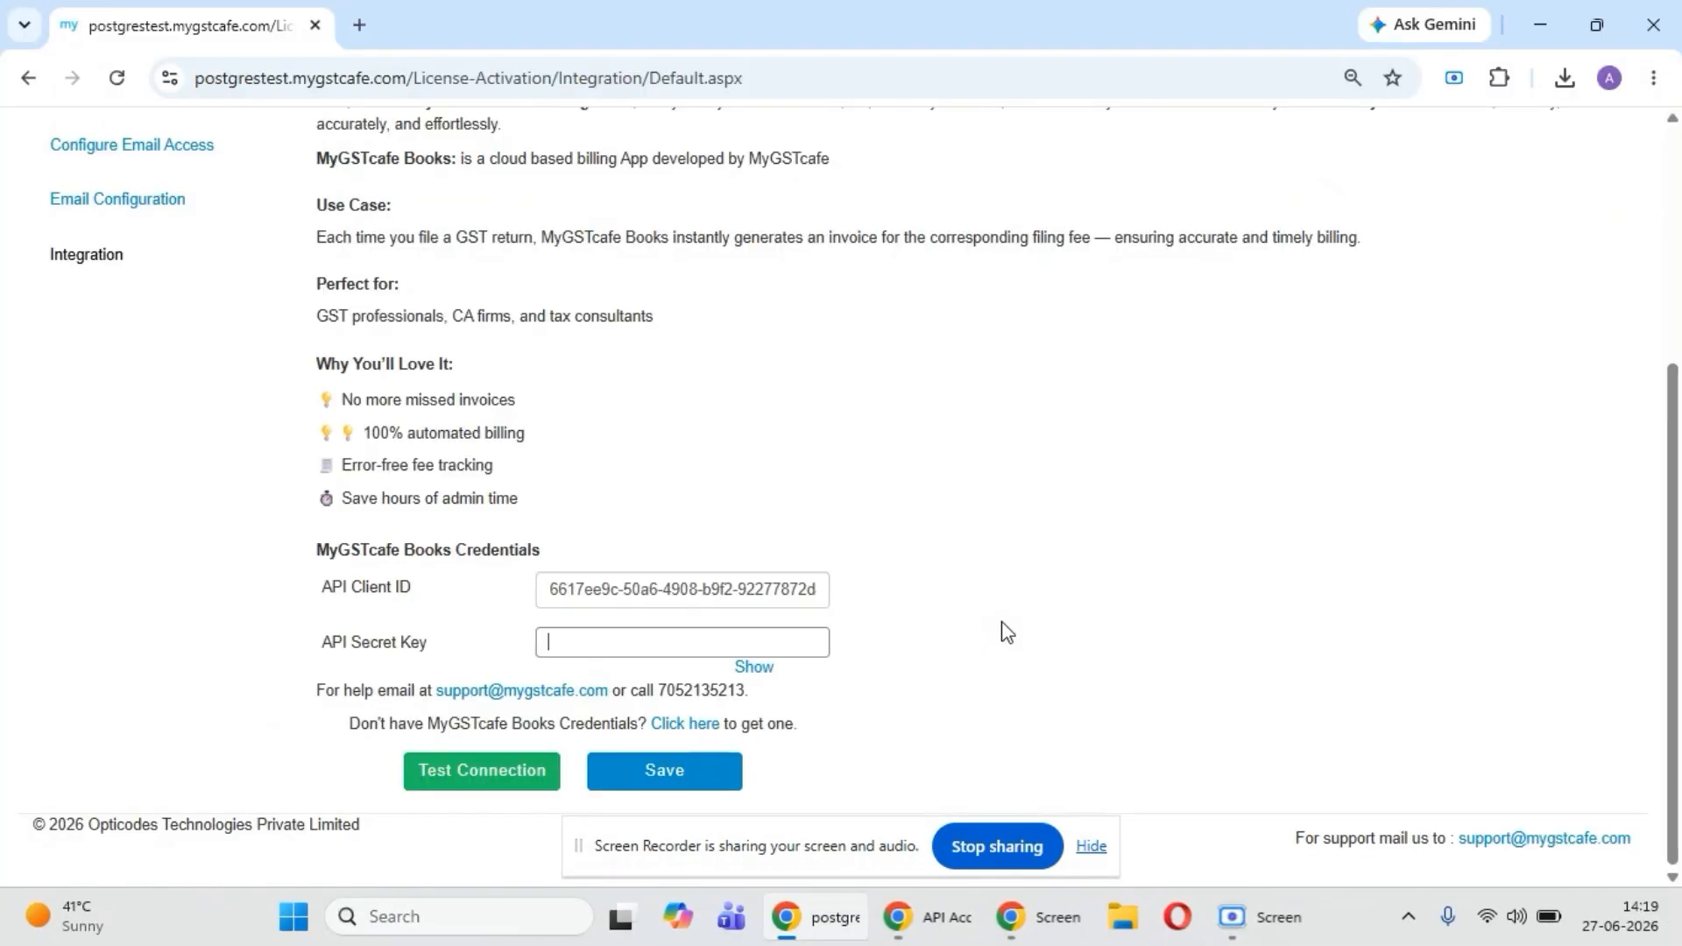
key(ctrl+v)
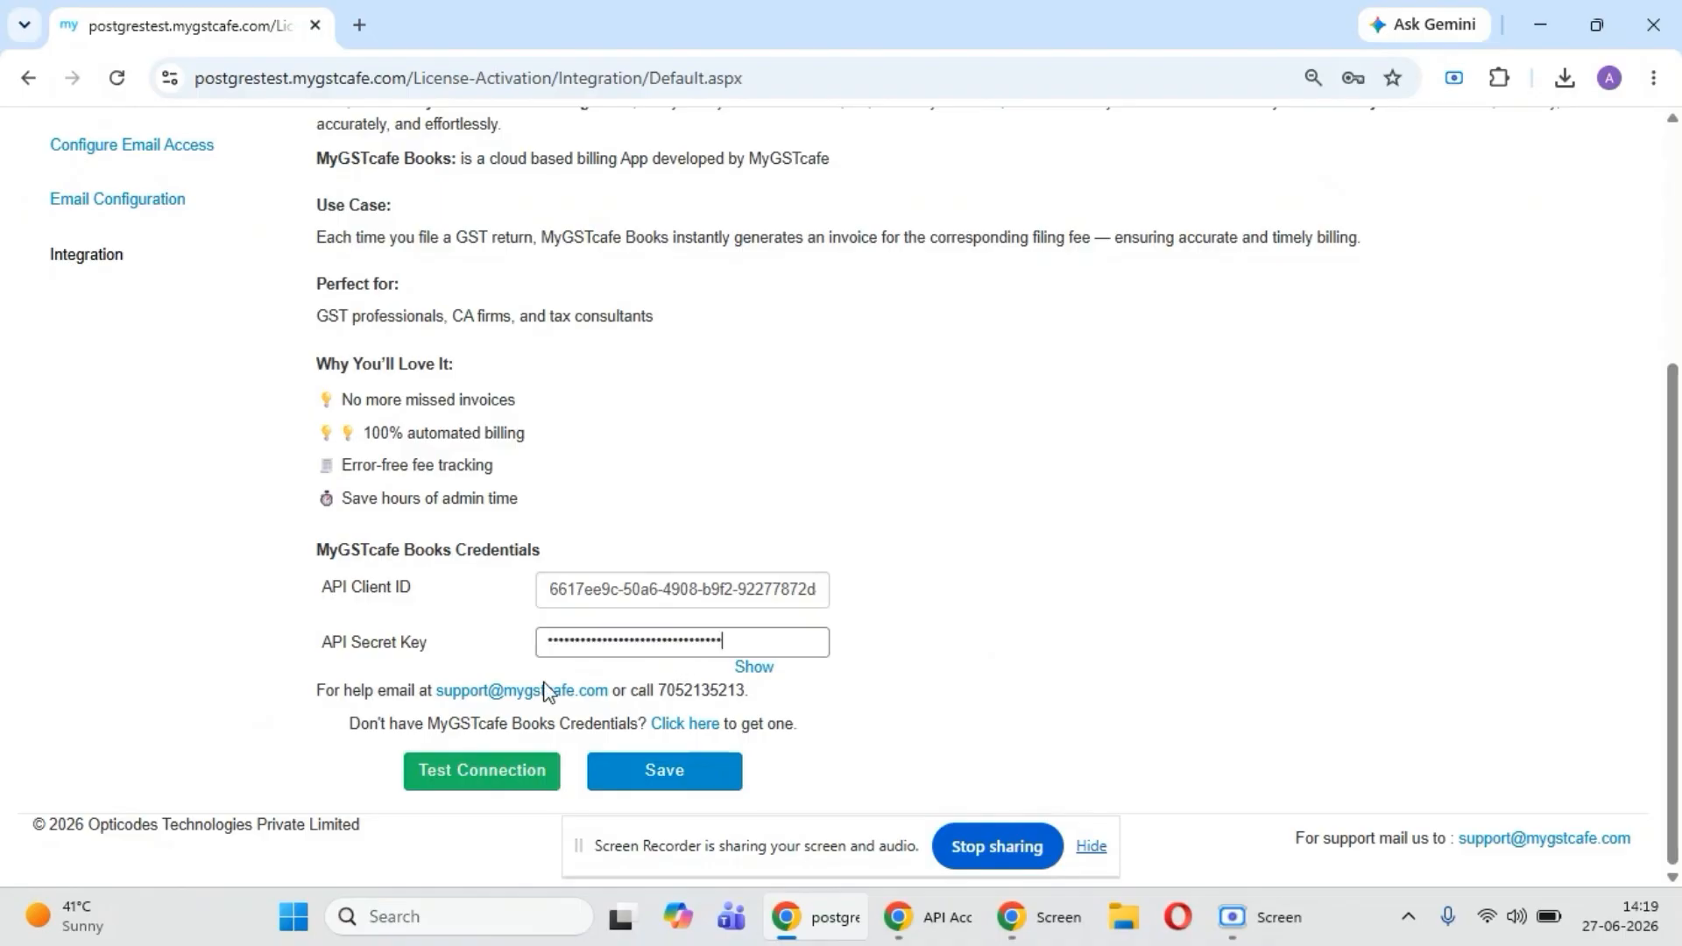
- Test the connection to MyGSTcafe Books and save the API credentials
click(480, 778)
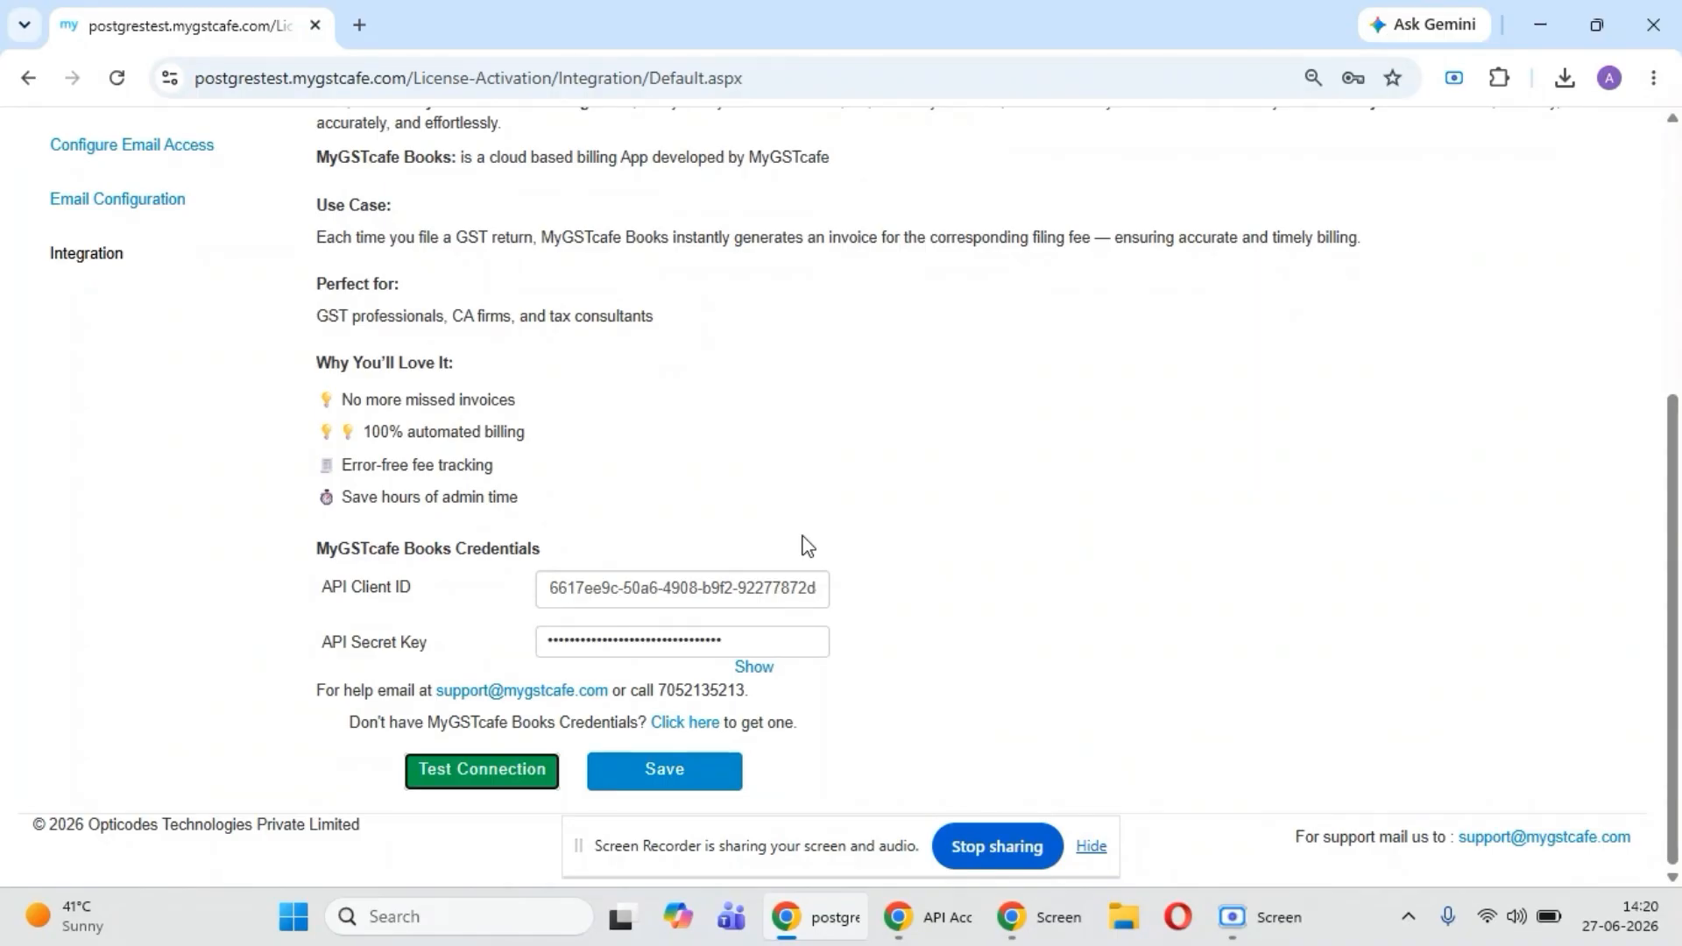
click(459, 772)
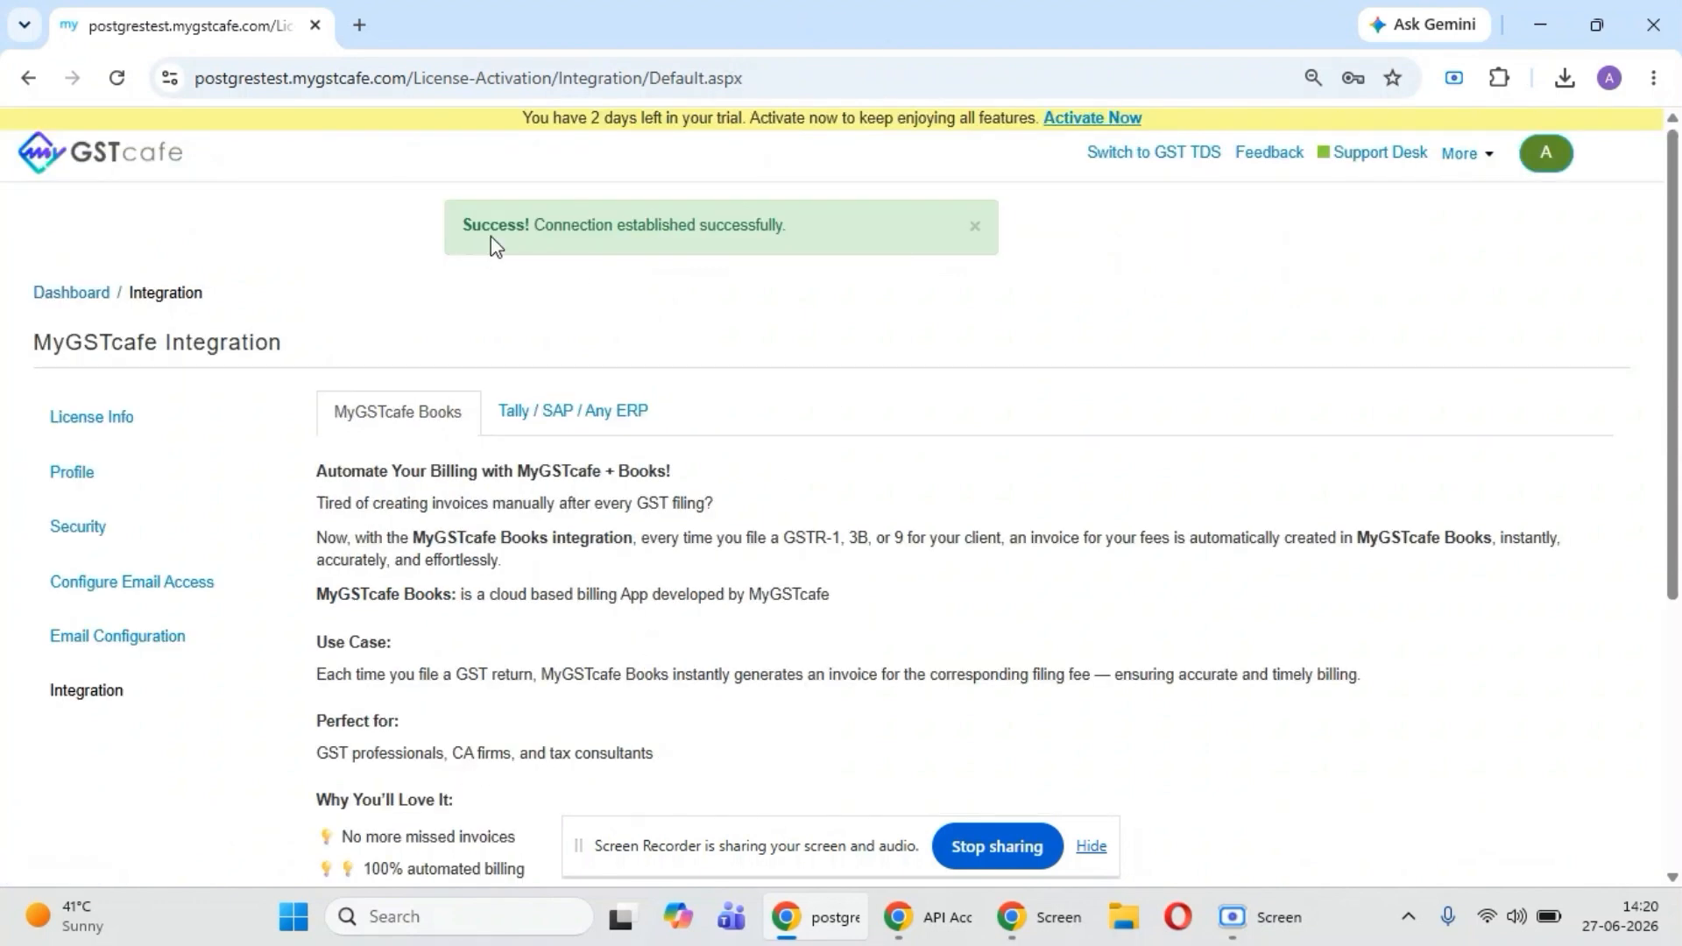
scroll(939, 390, down, 5)
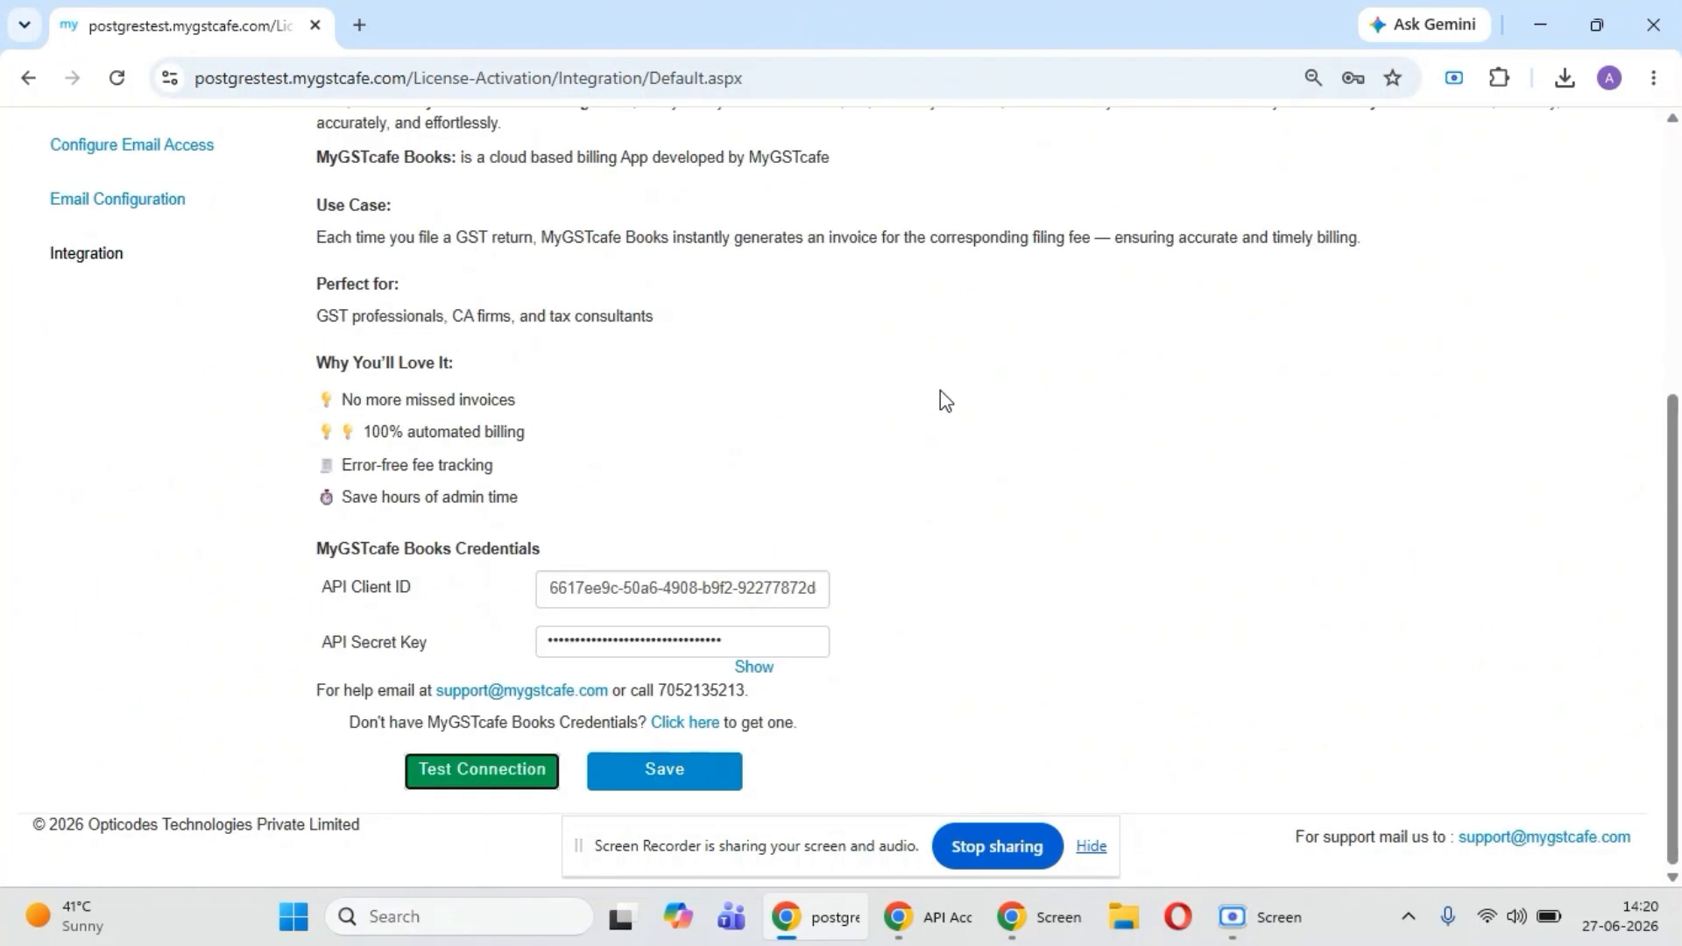
click(711, 788)
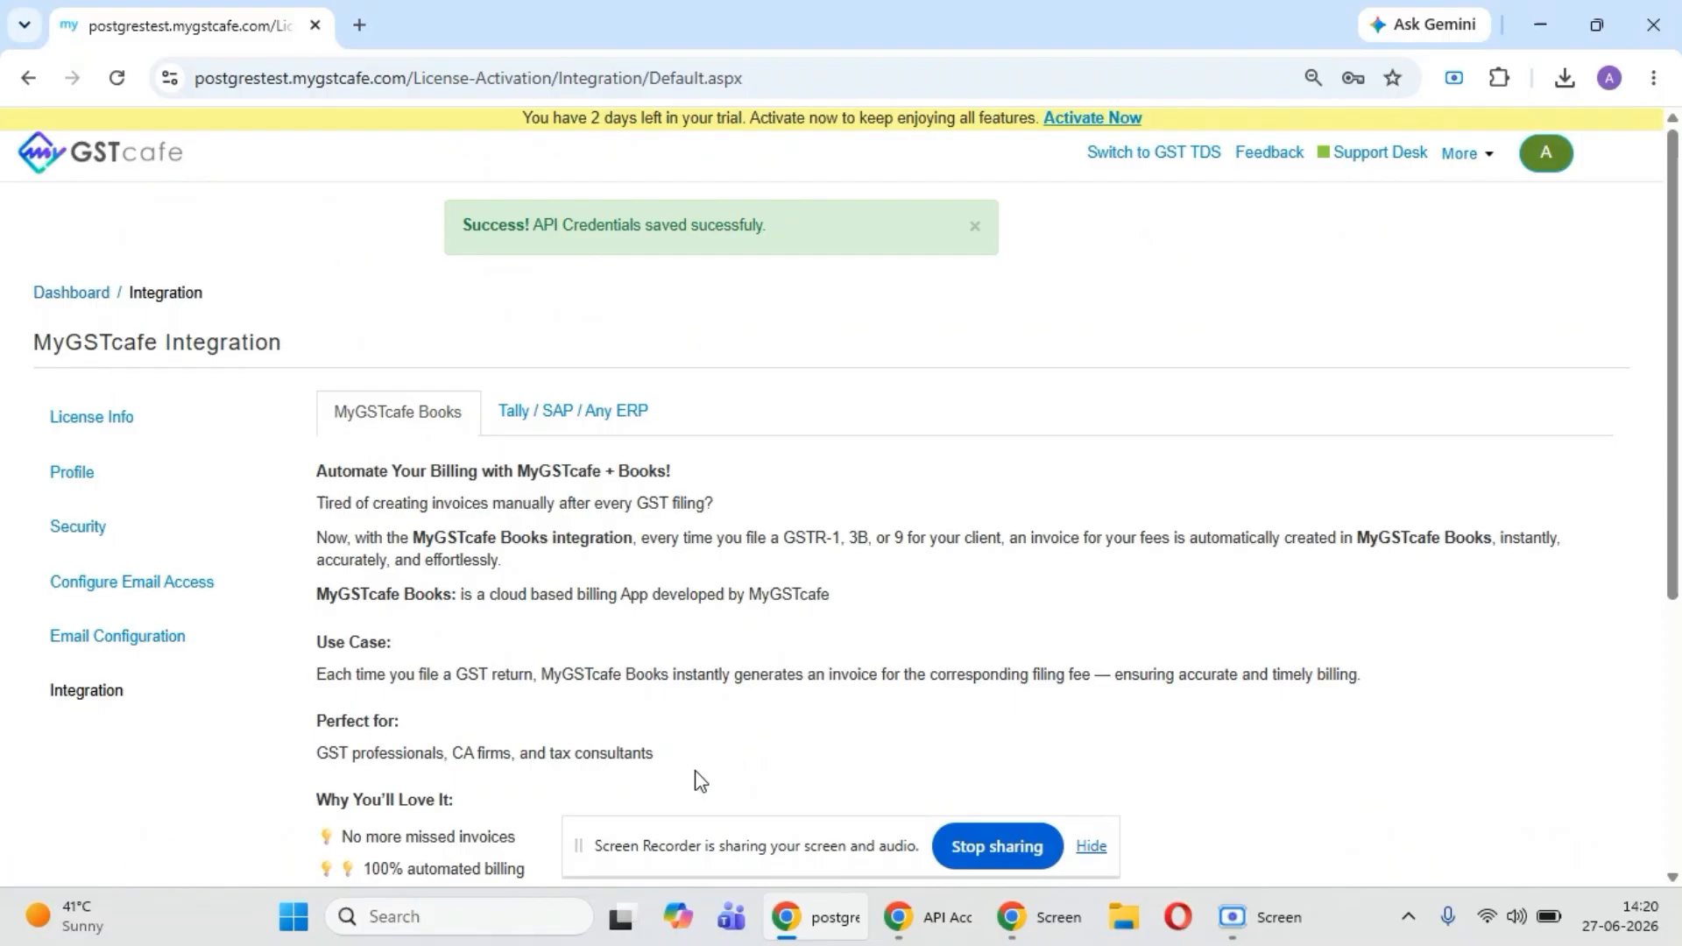
scroll(697, 781, down, 5)
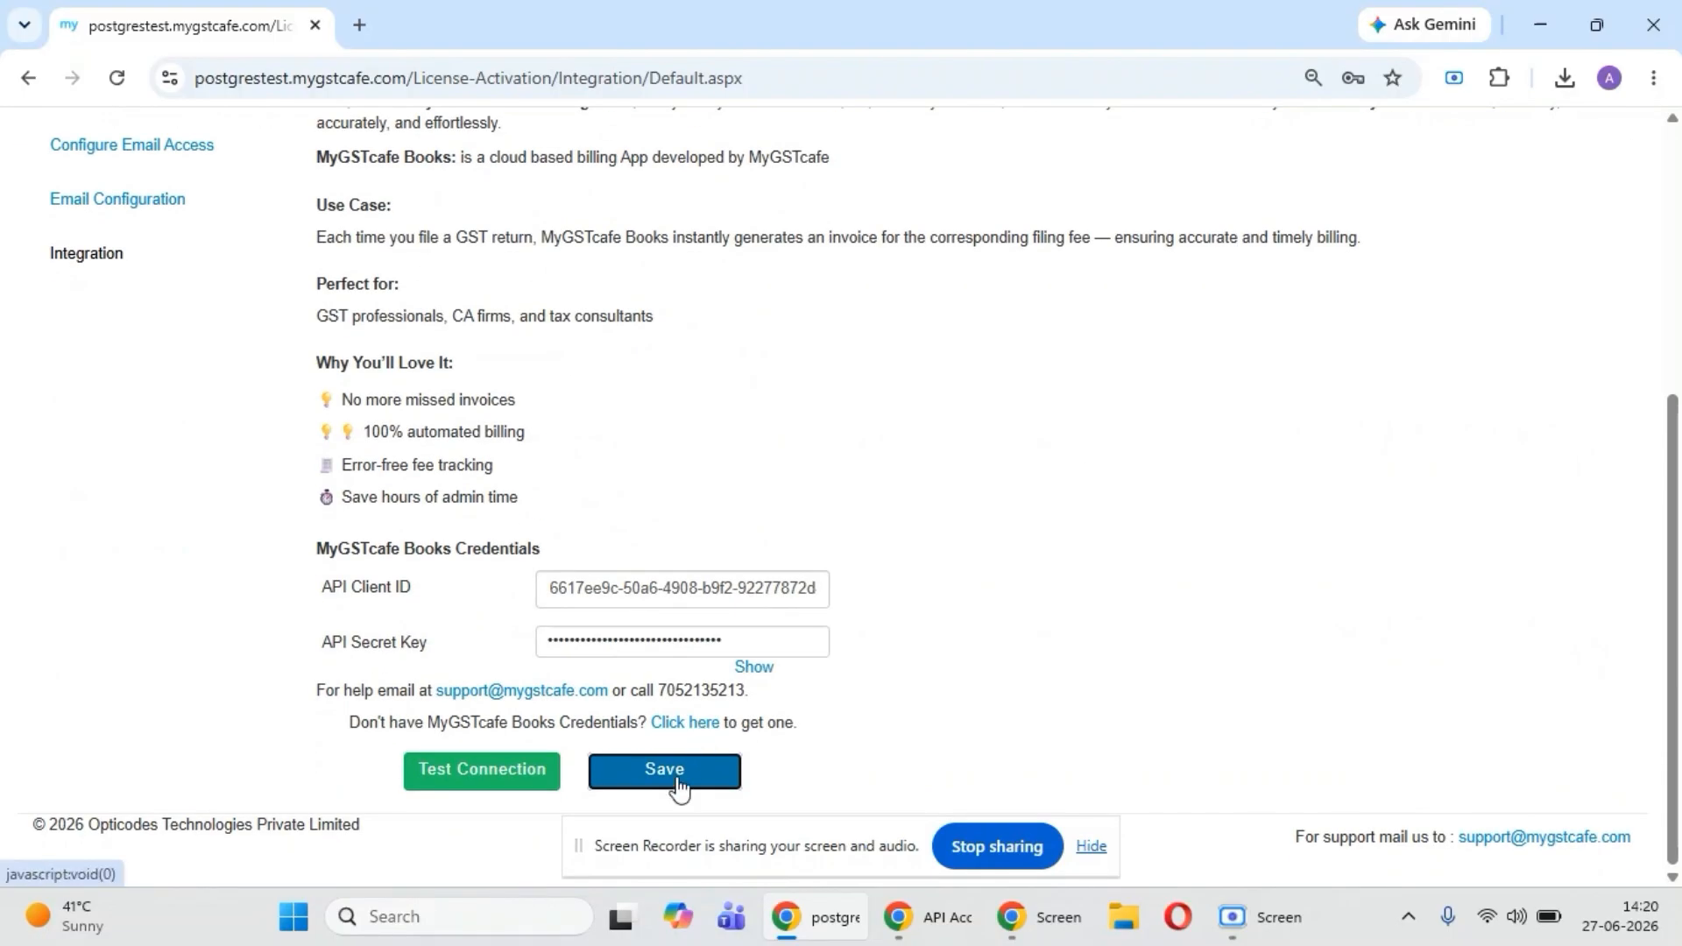
click(679, 786)
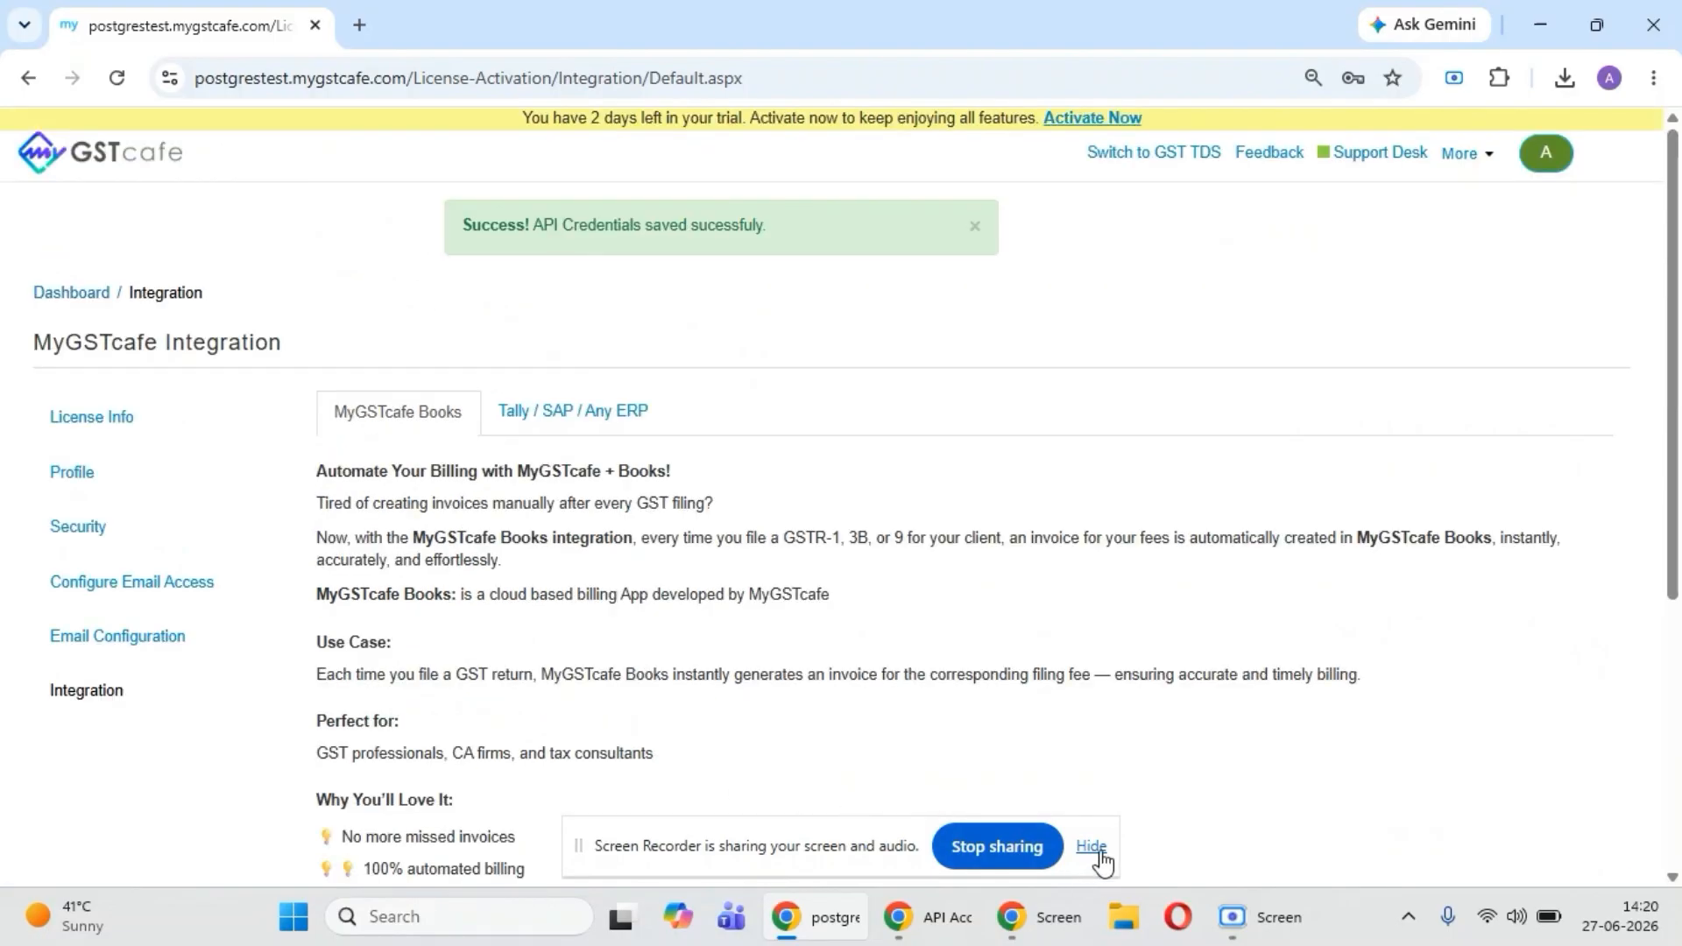
- Return to the dashboard and start Opticodes Technologies Private Limited for April of financial year 2026-27
click(74, 308)
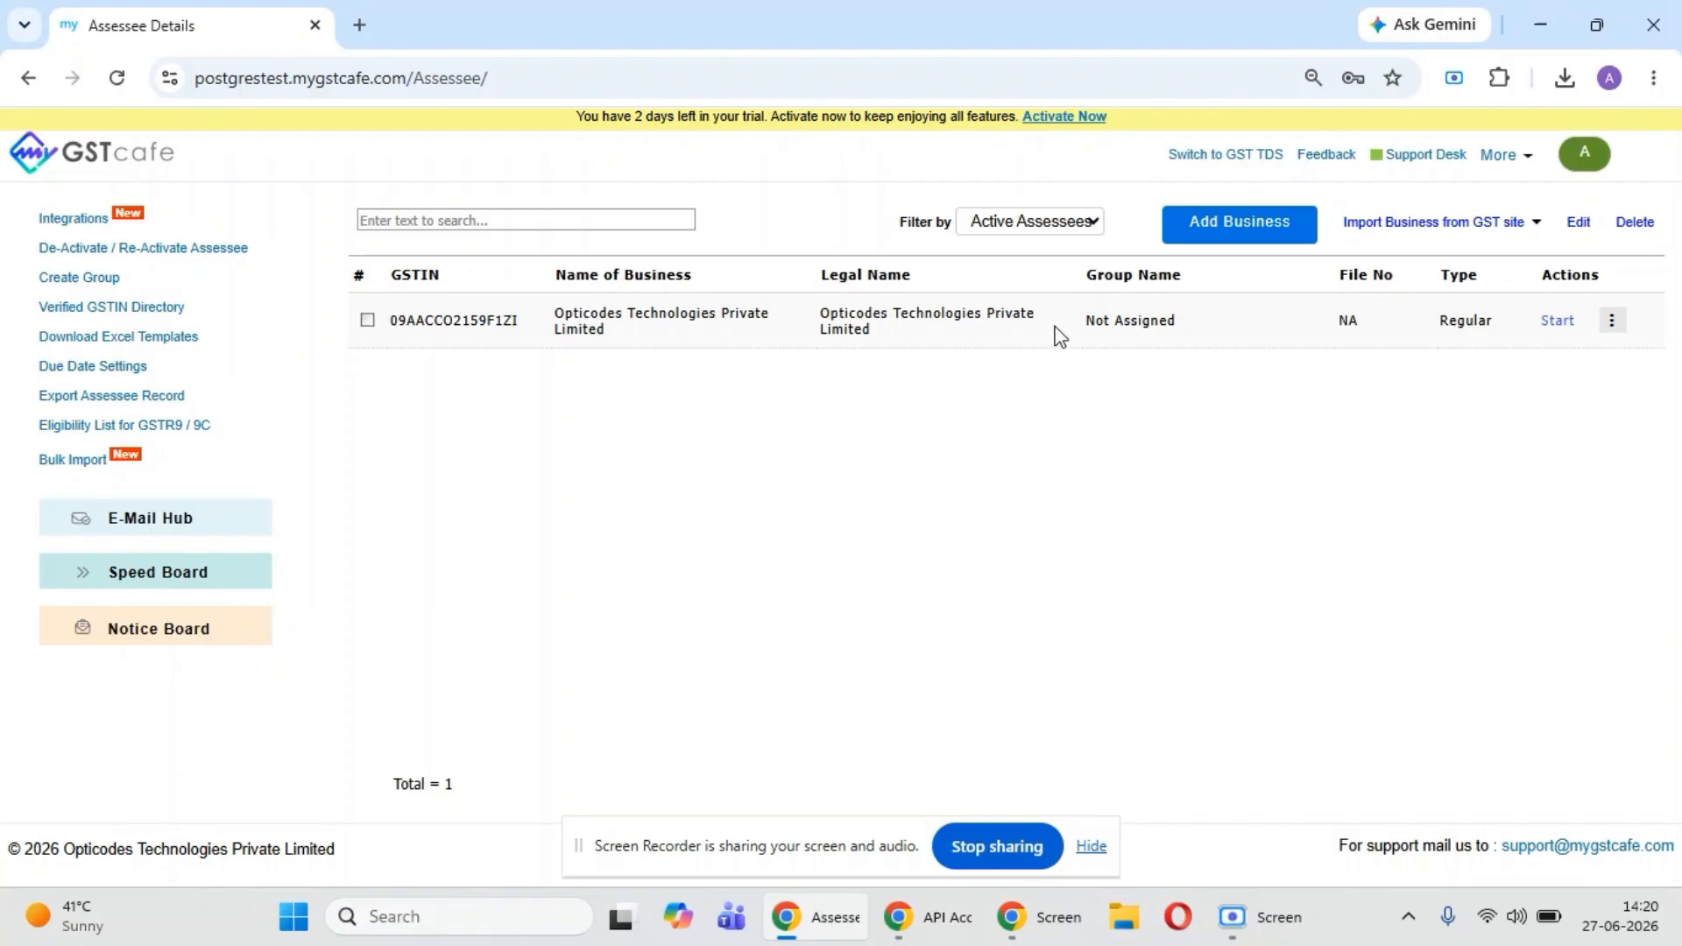
click(1555, 331)
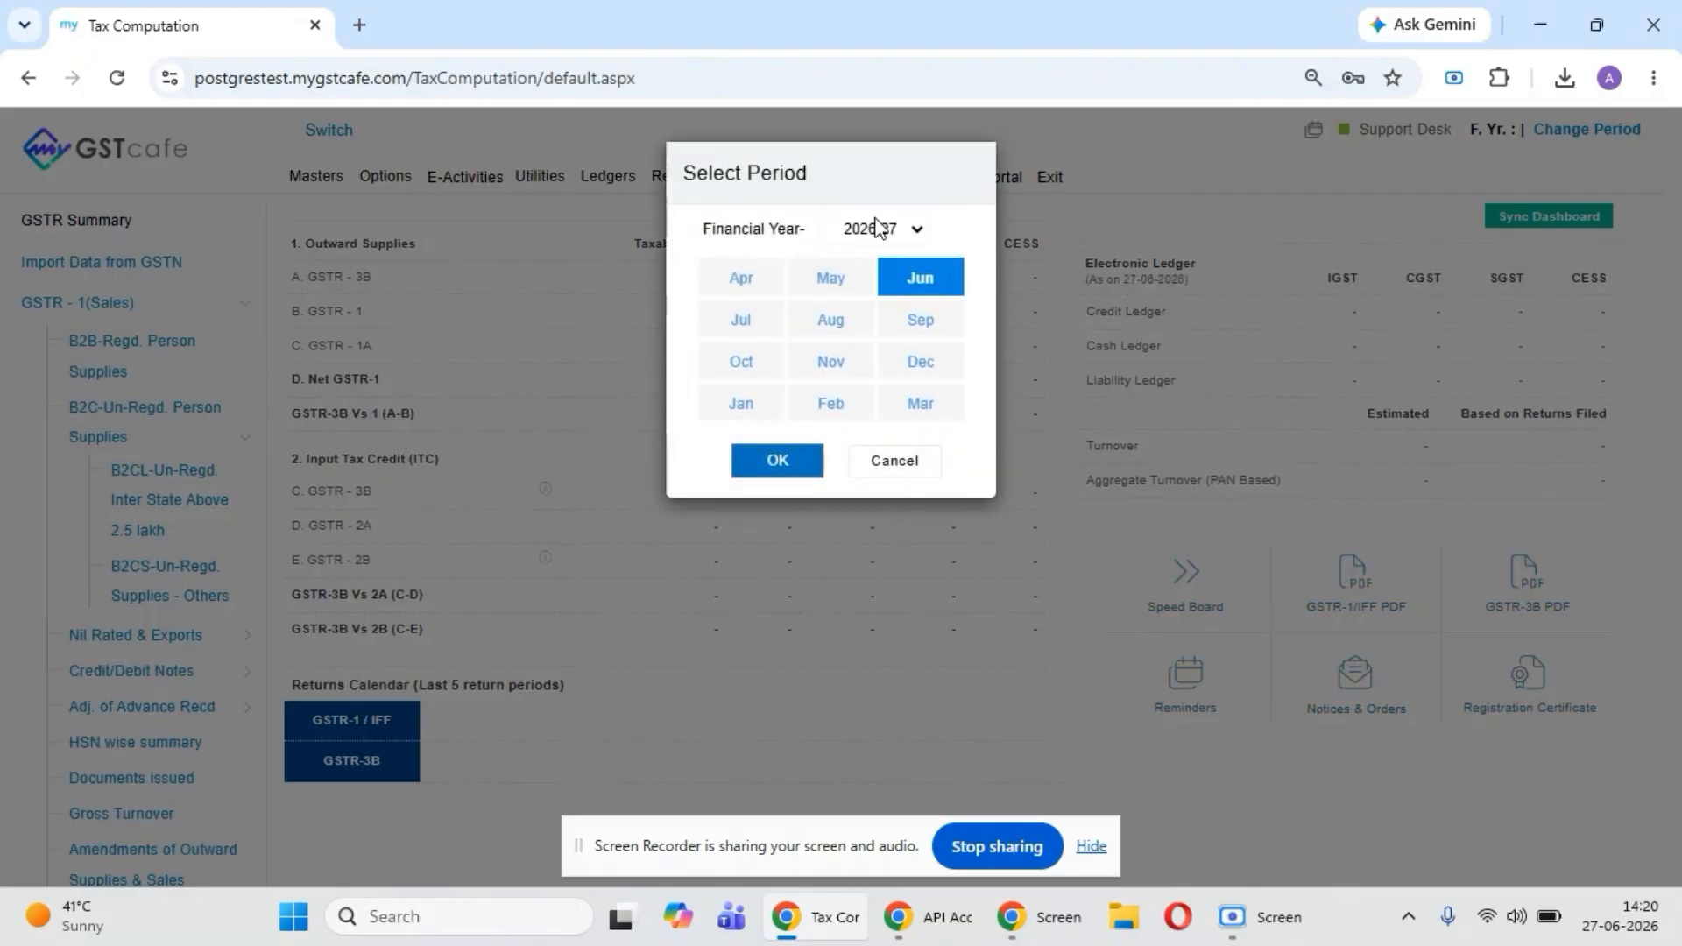
click(740, 282)
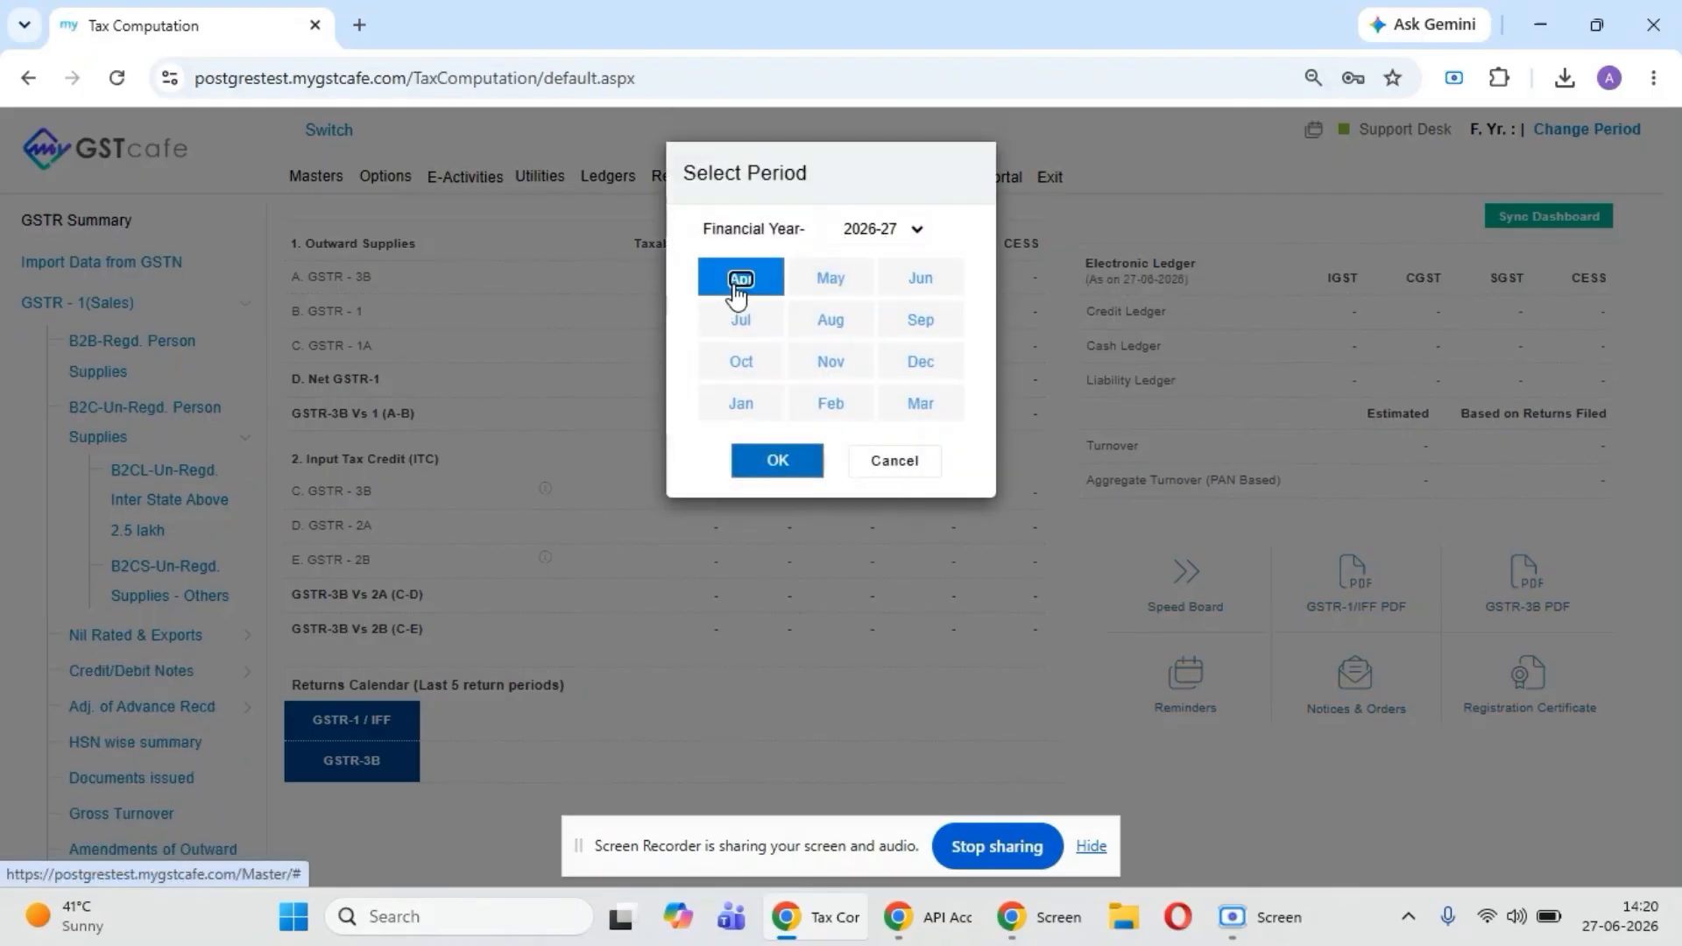
click(780, 466)
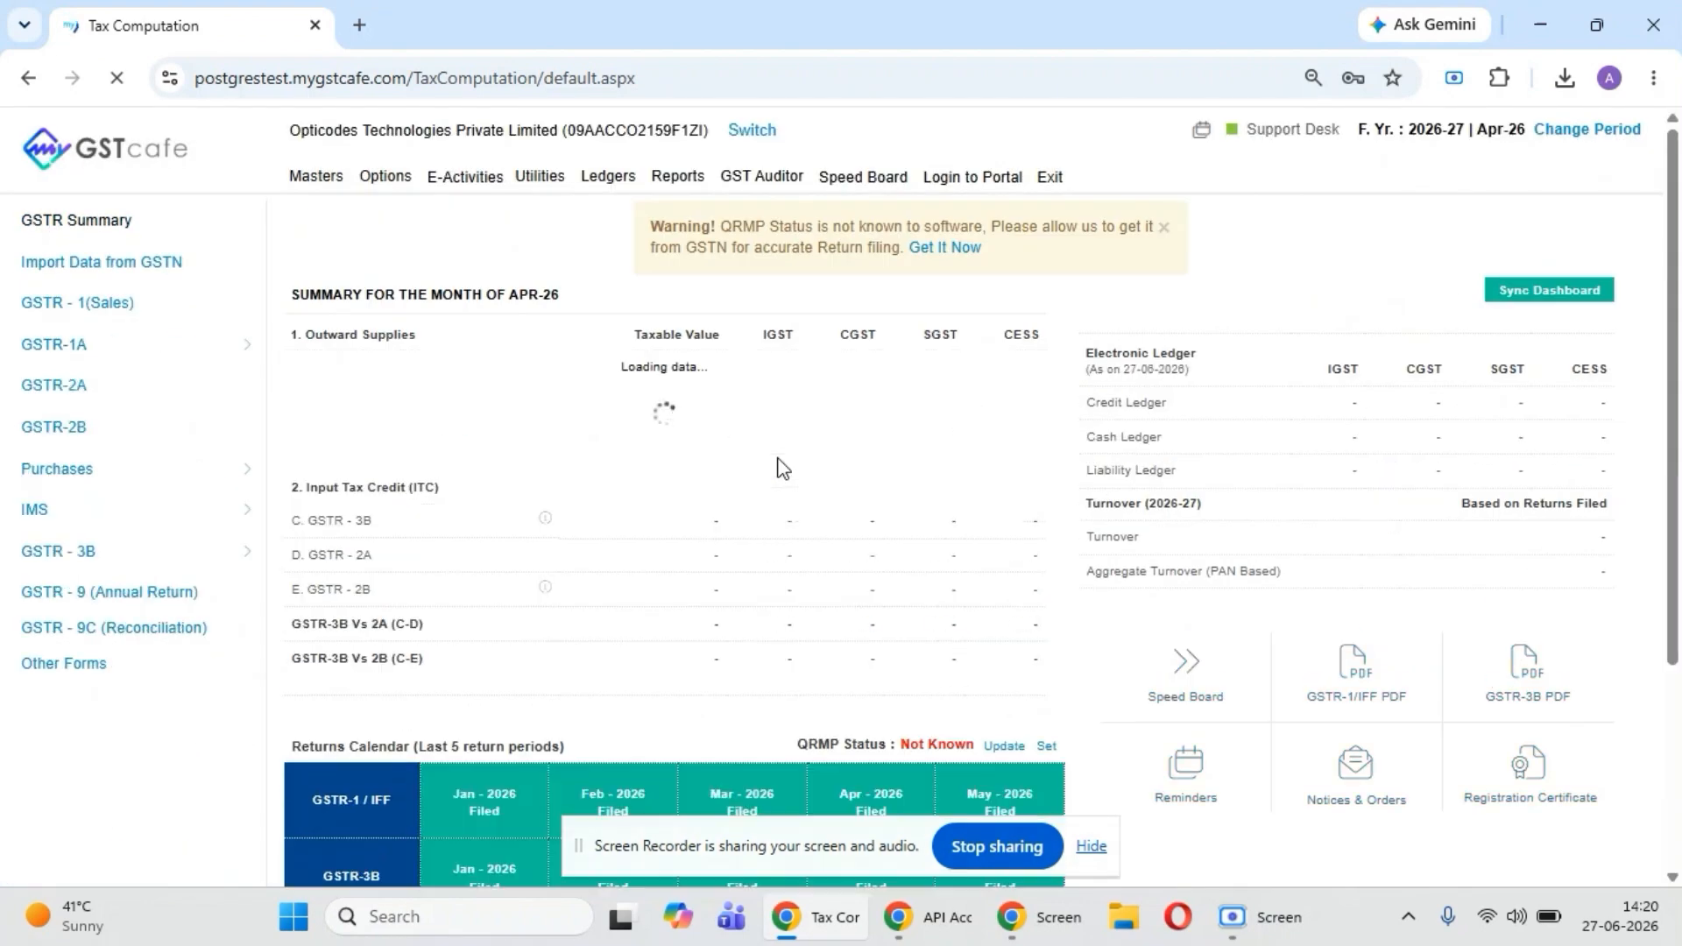
- Open the assessee's GSTR-1 sales summary and proceed to its GSTR-1 e-filing page
click(85, 307)
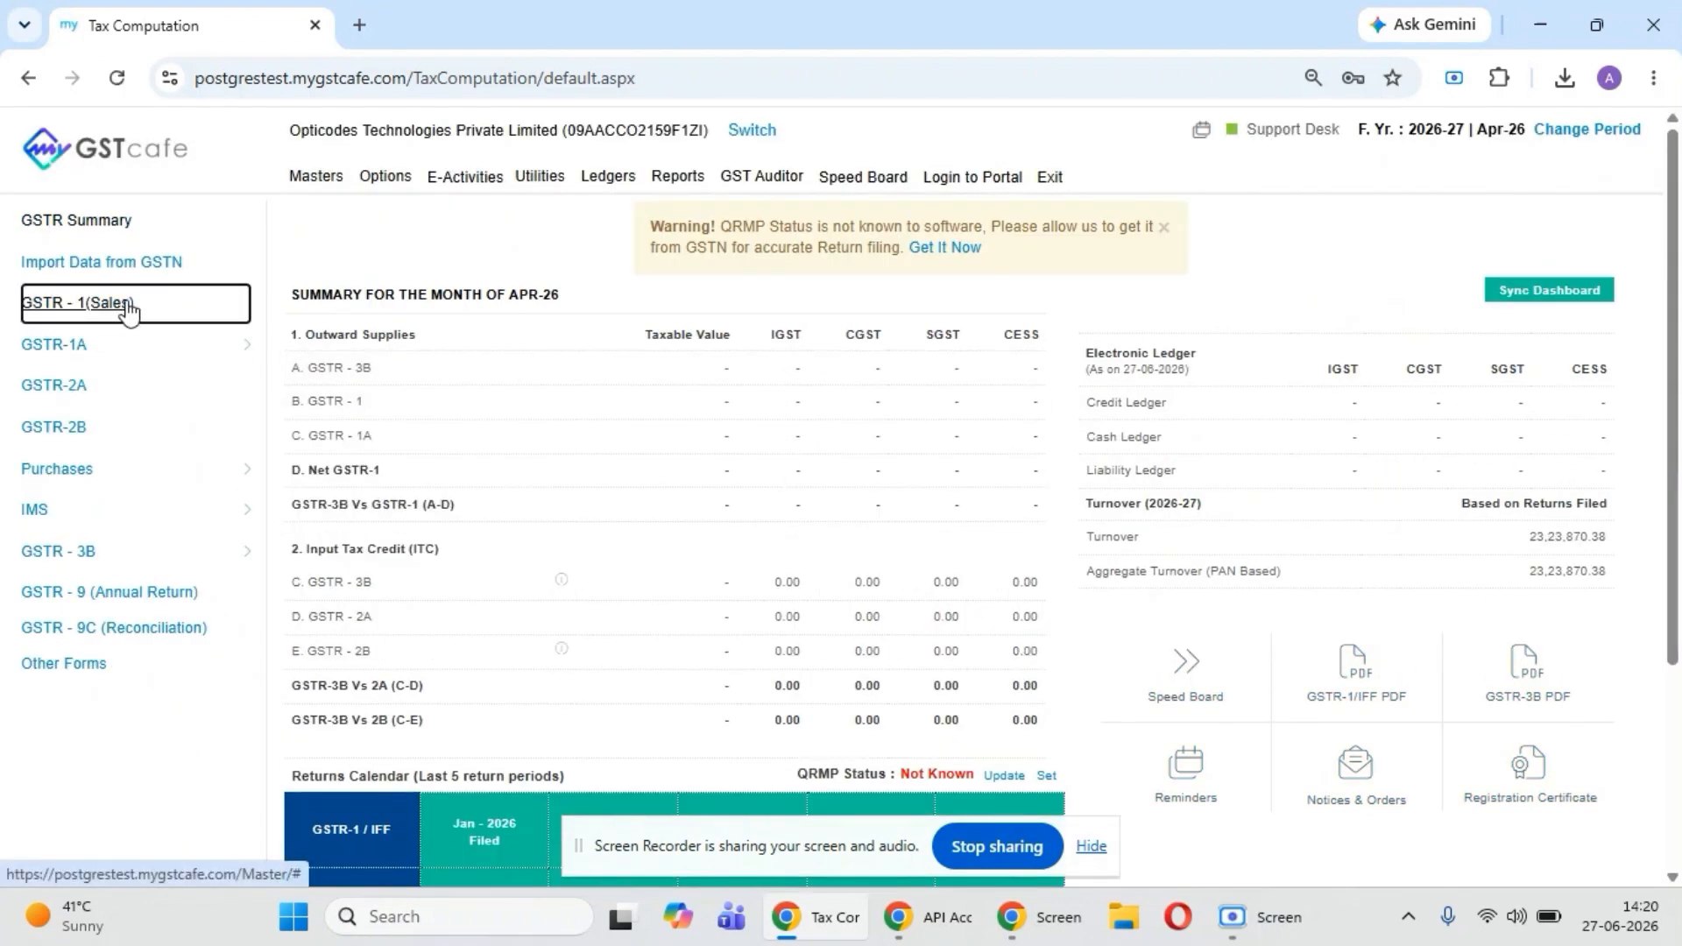
click(111, 306)
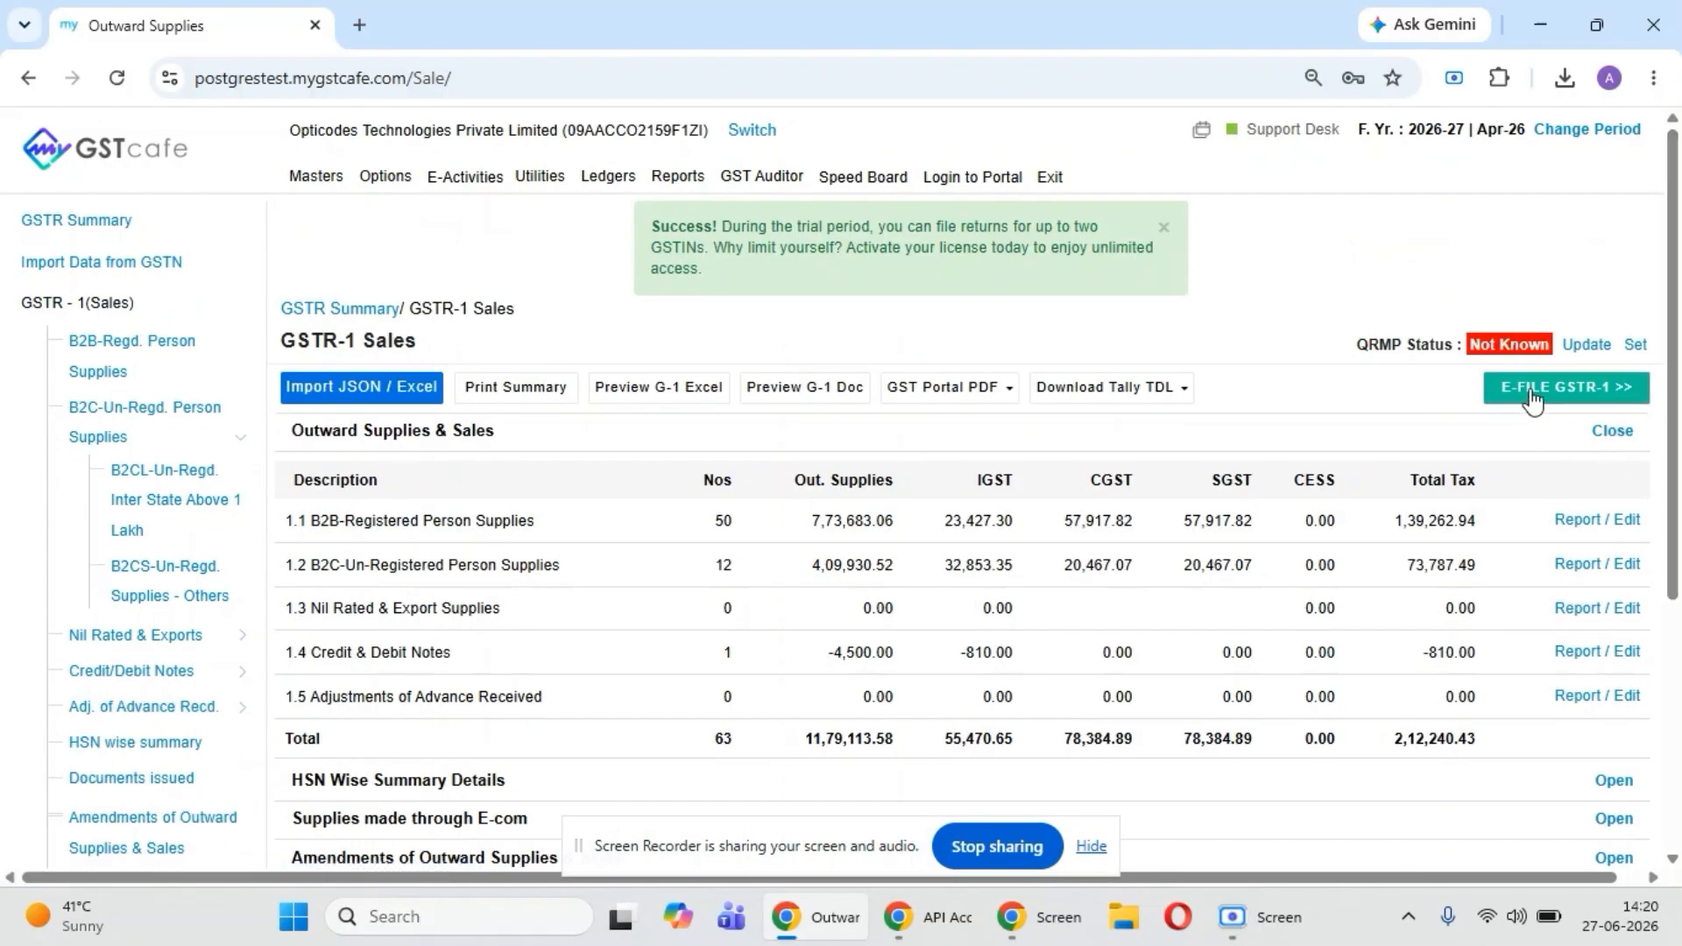
click(1532, 396)
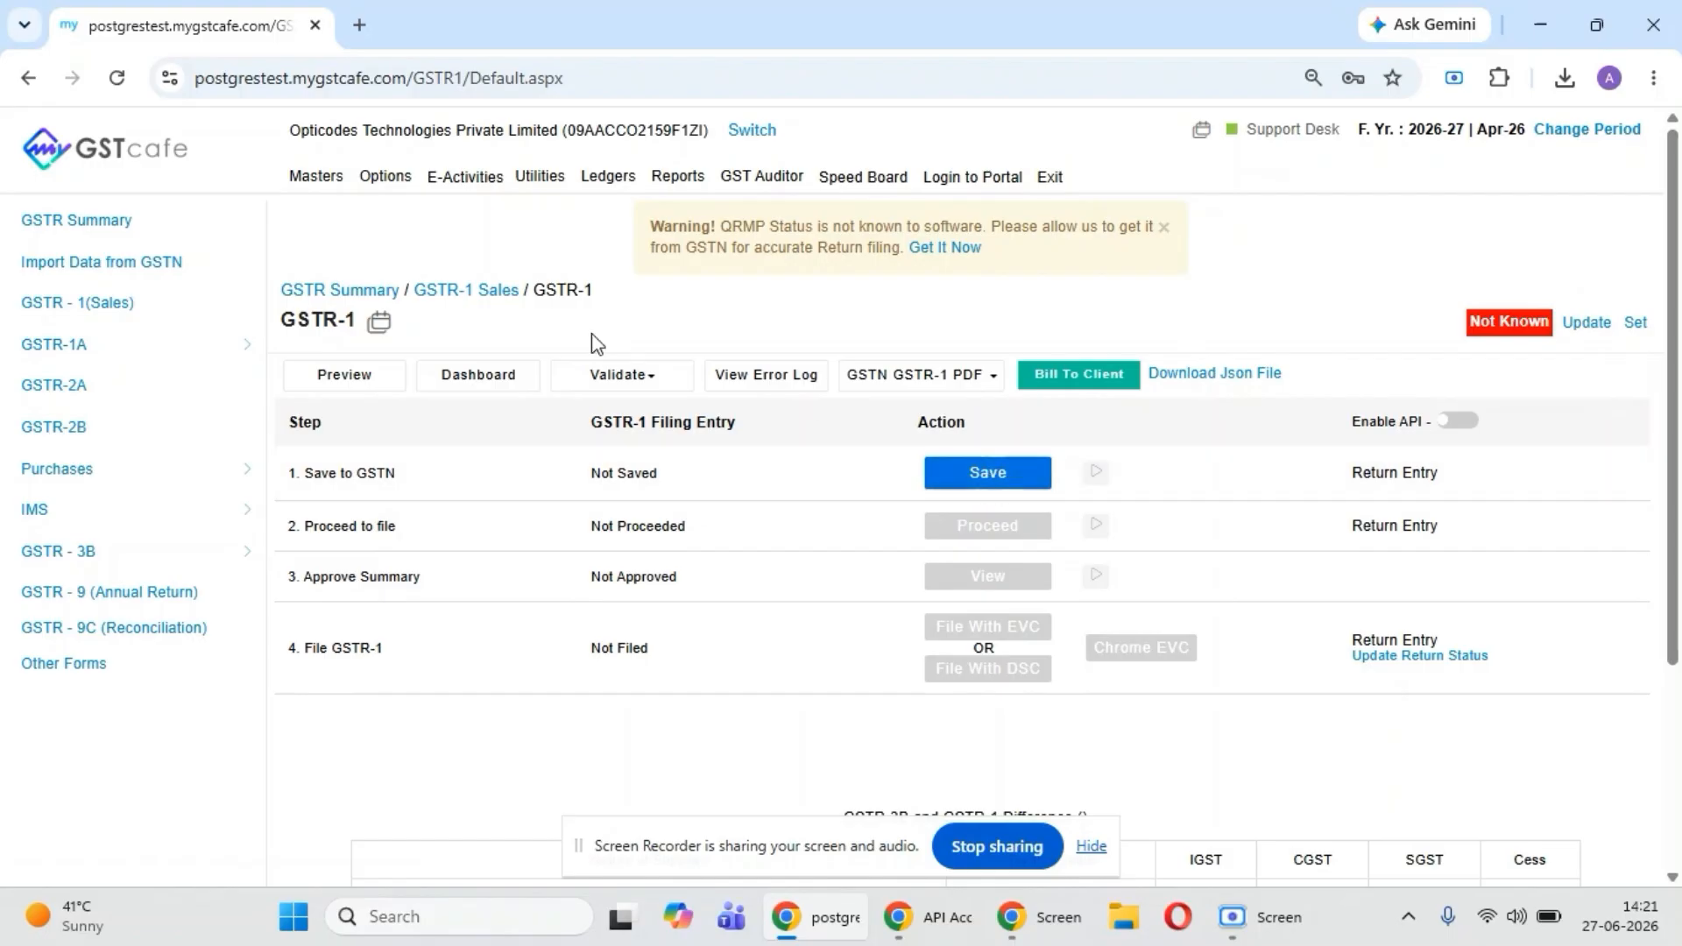
- In Billing Integrations, select the company Gupta & Agarwal, the Sales invoice template and the customer opticodes technologies private limited
click(550, 185)
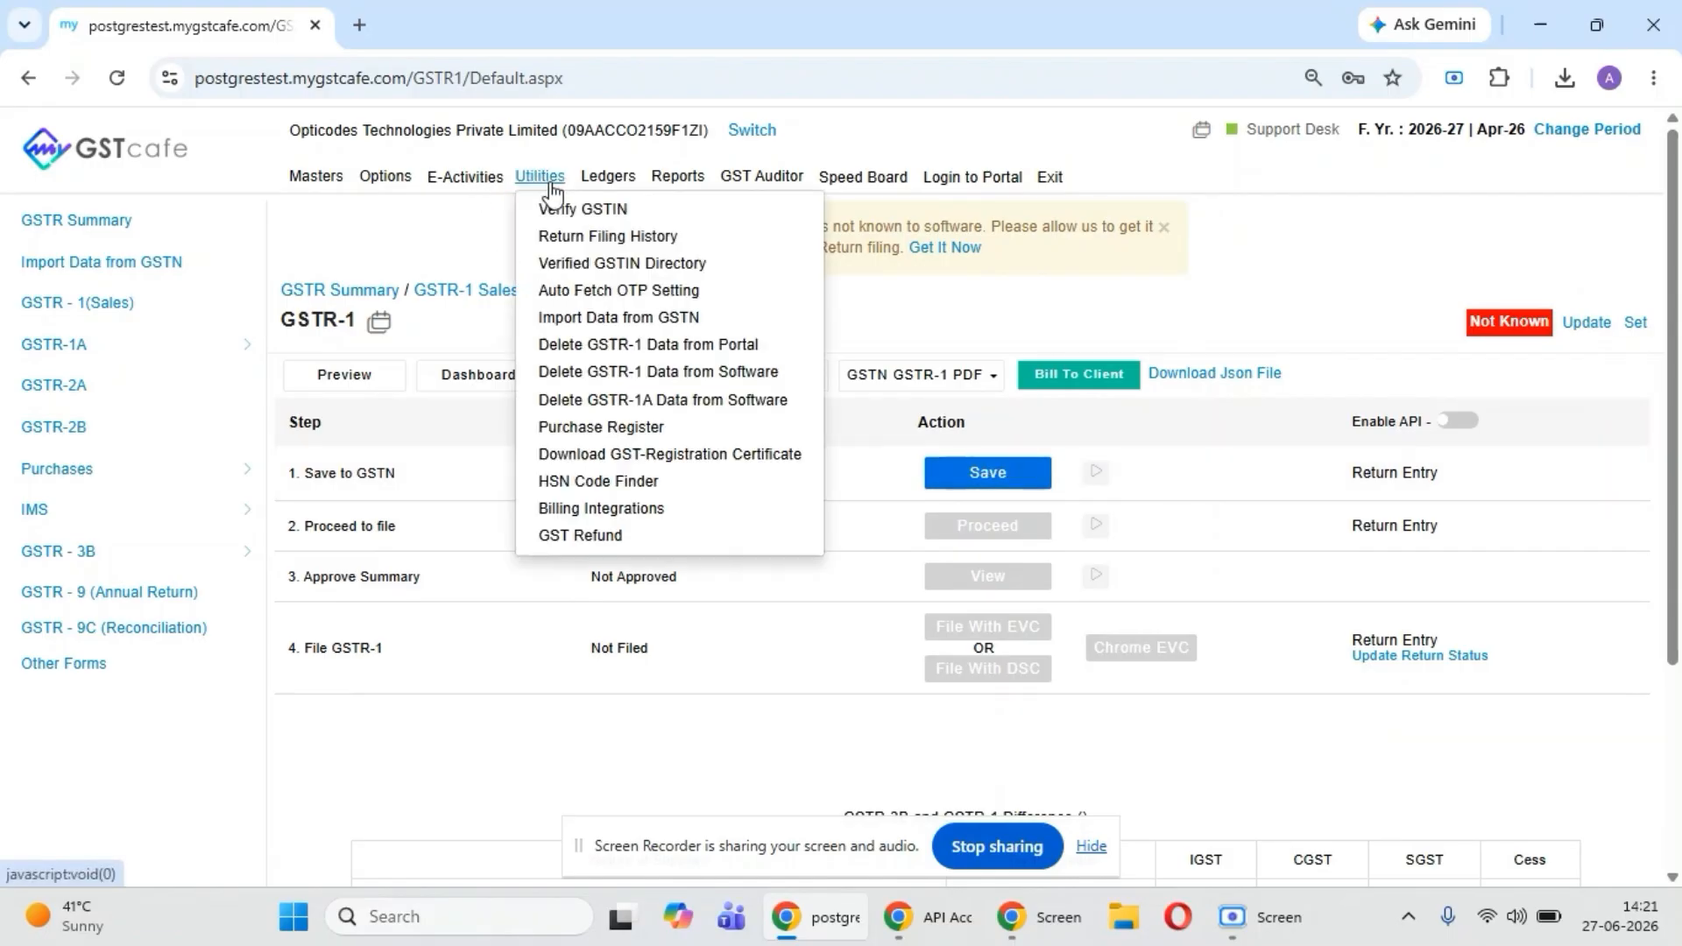
click(588, 512)
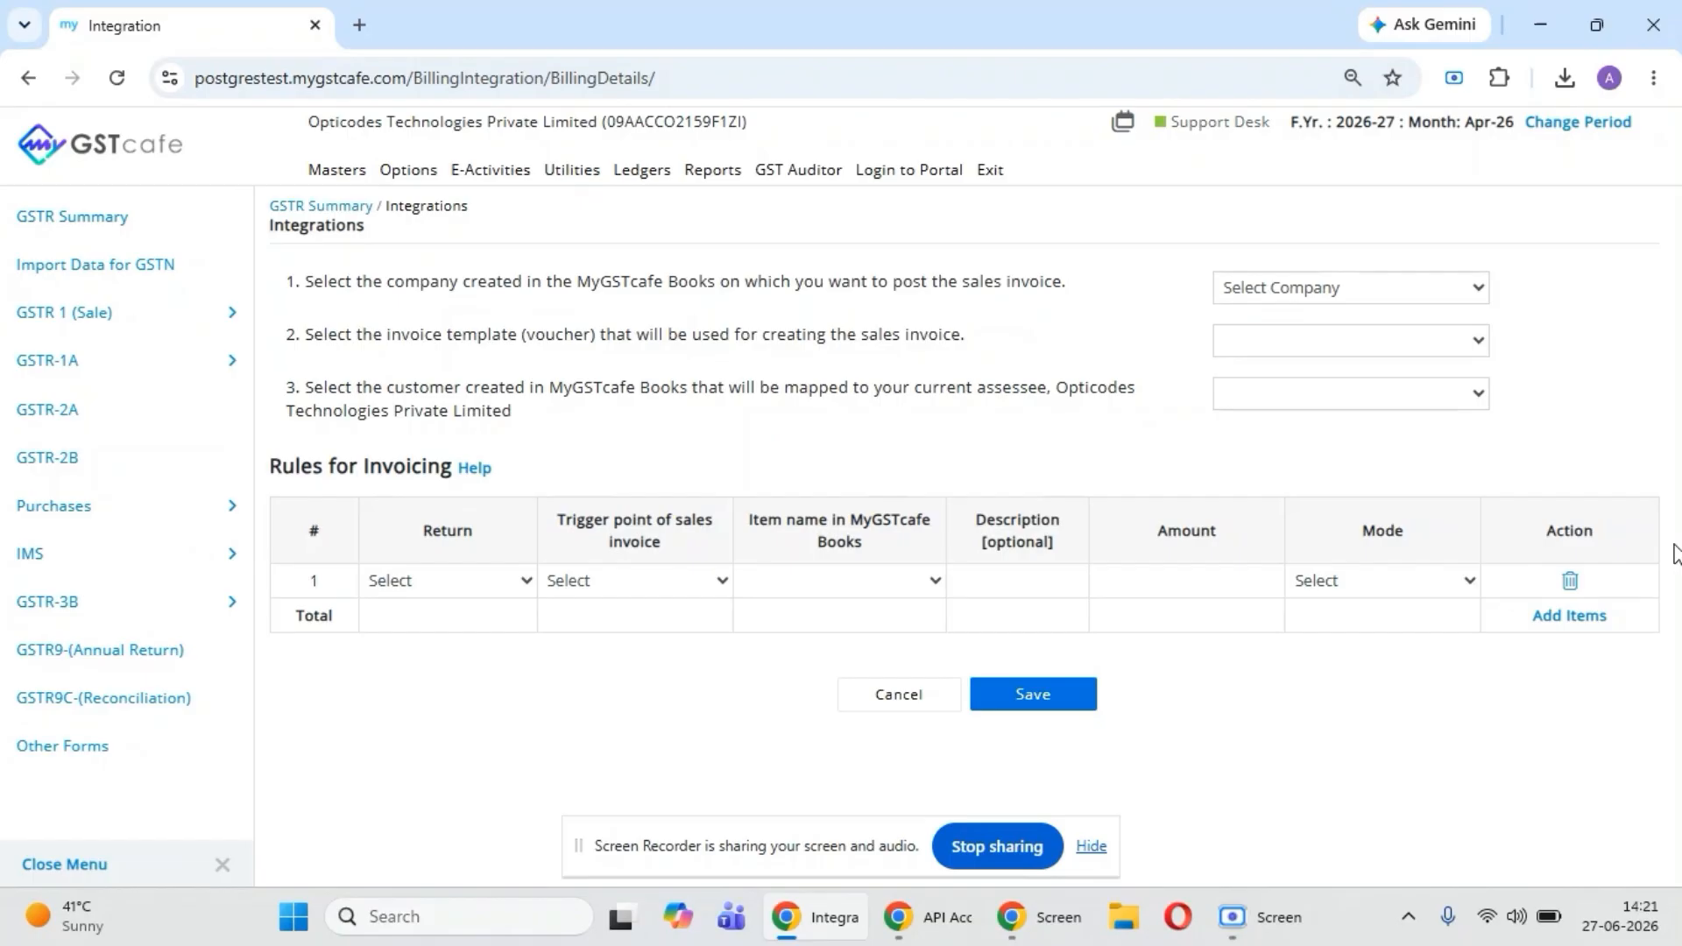
click(1342, 291)
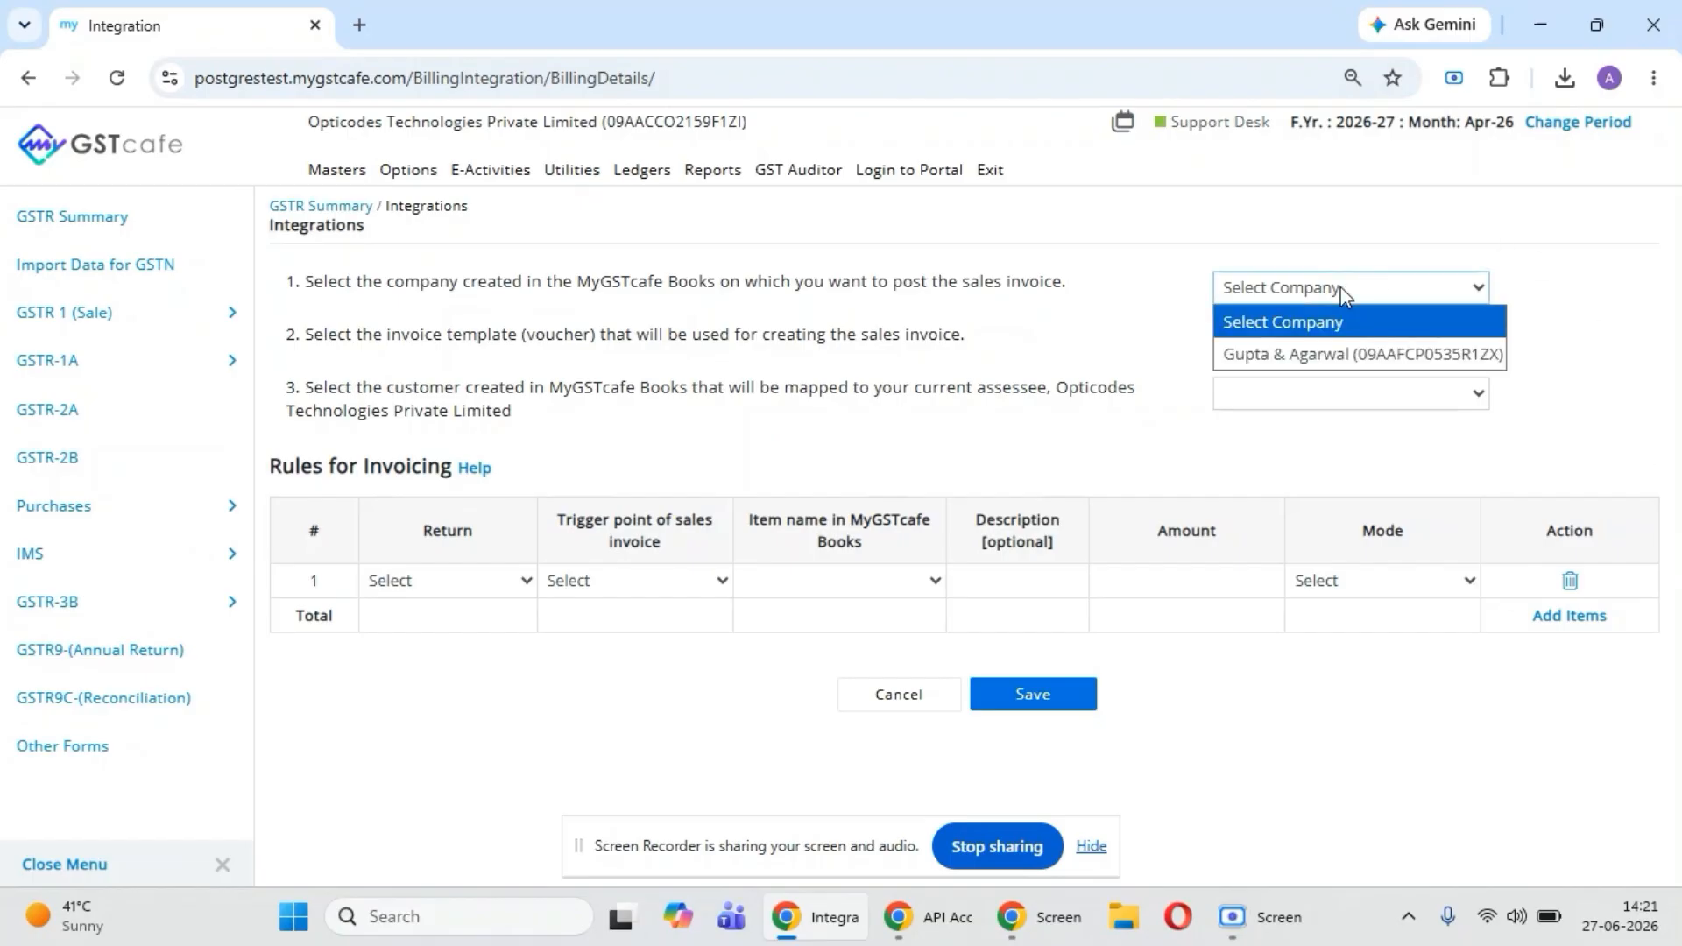
click(1308, 357)
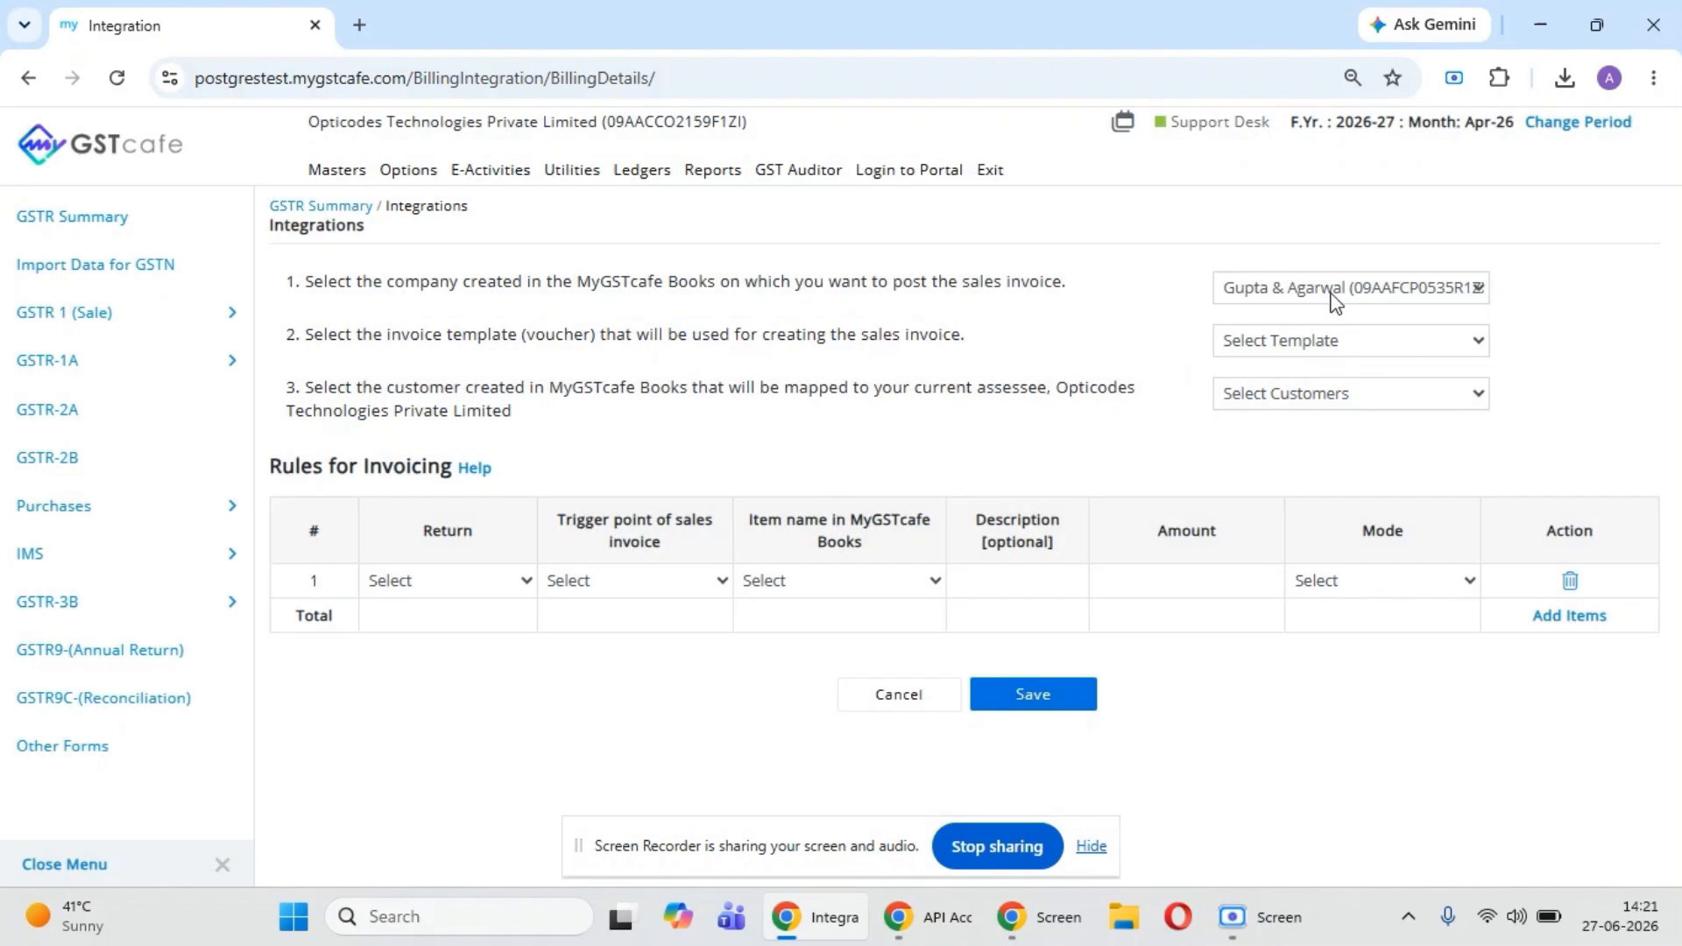
click(1338, 349)
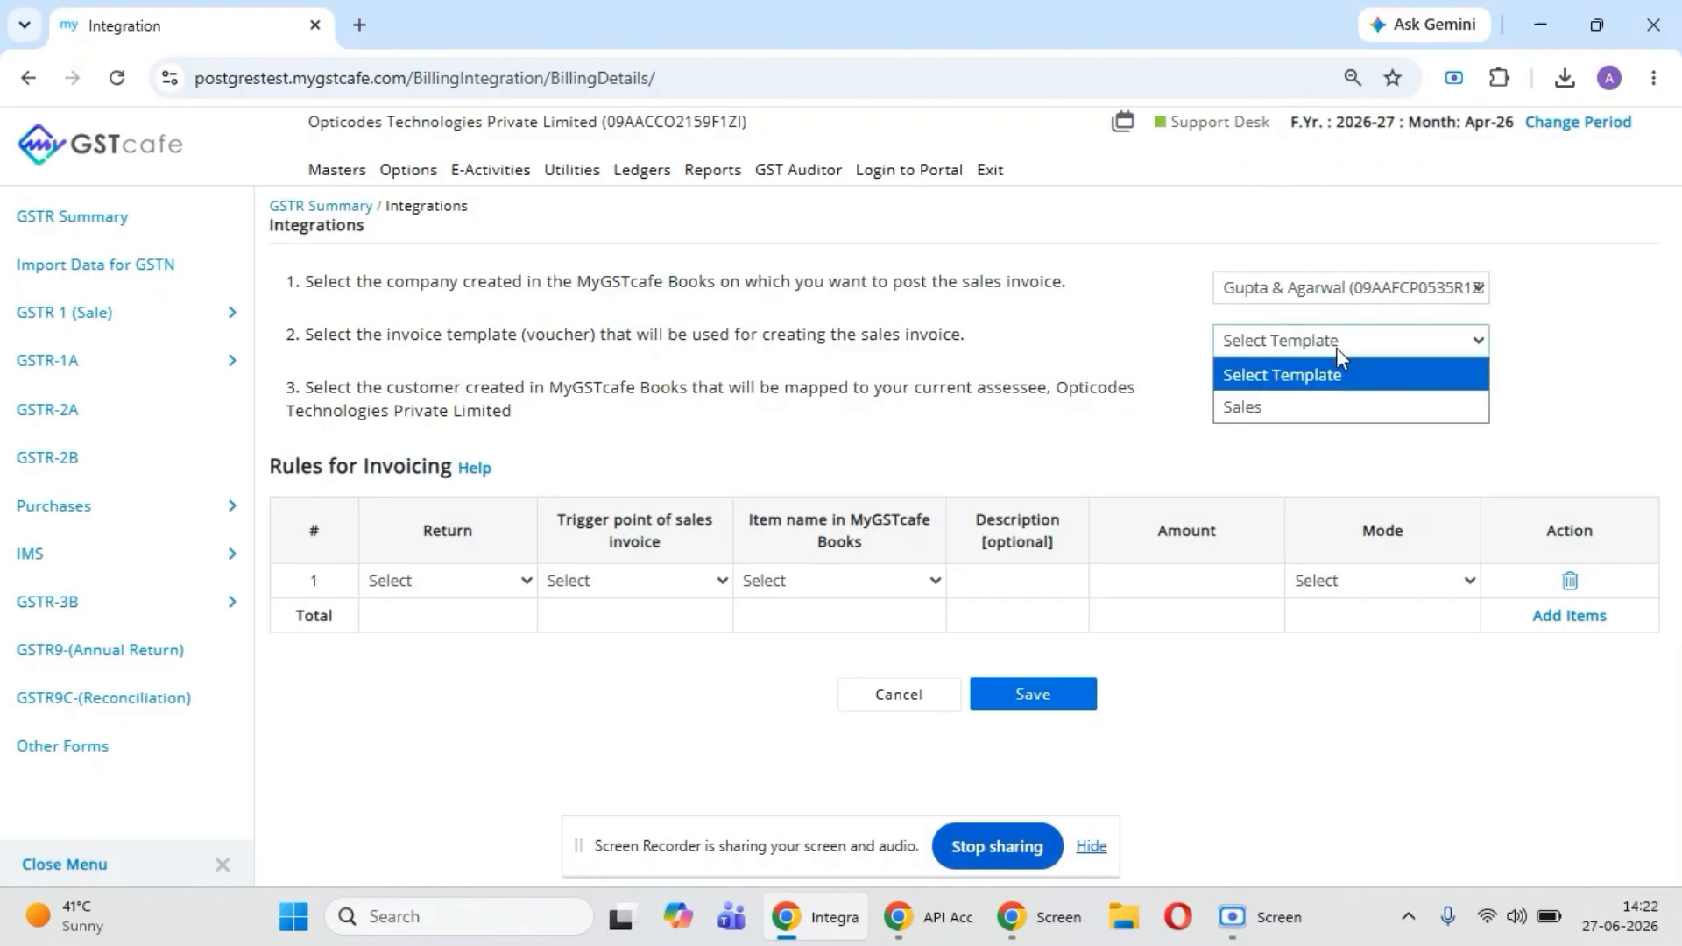
click(1244, 406)
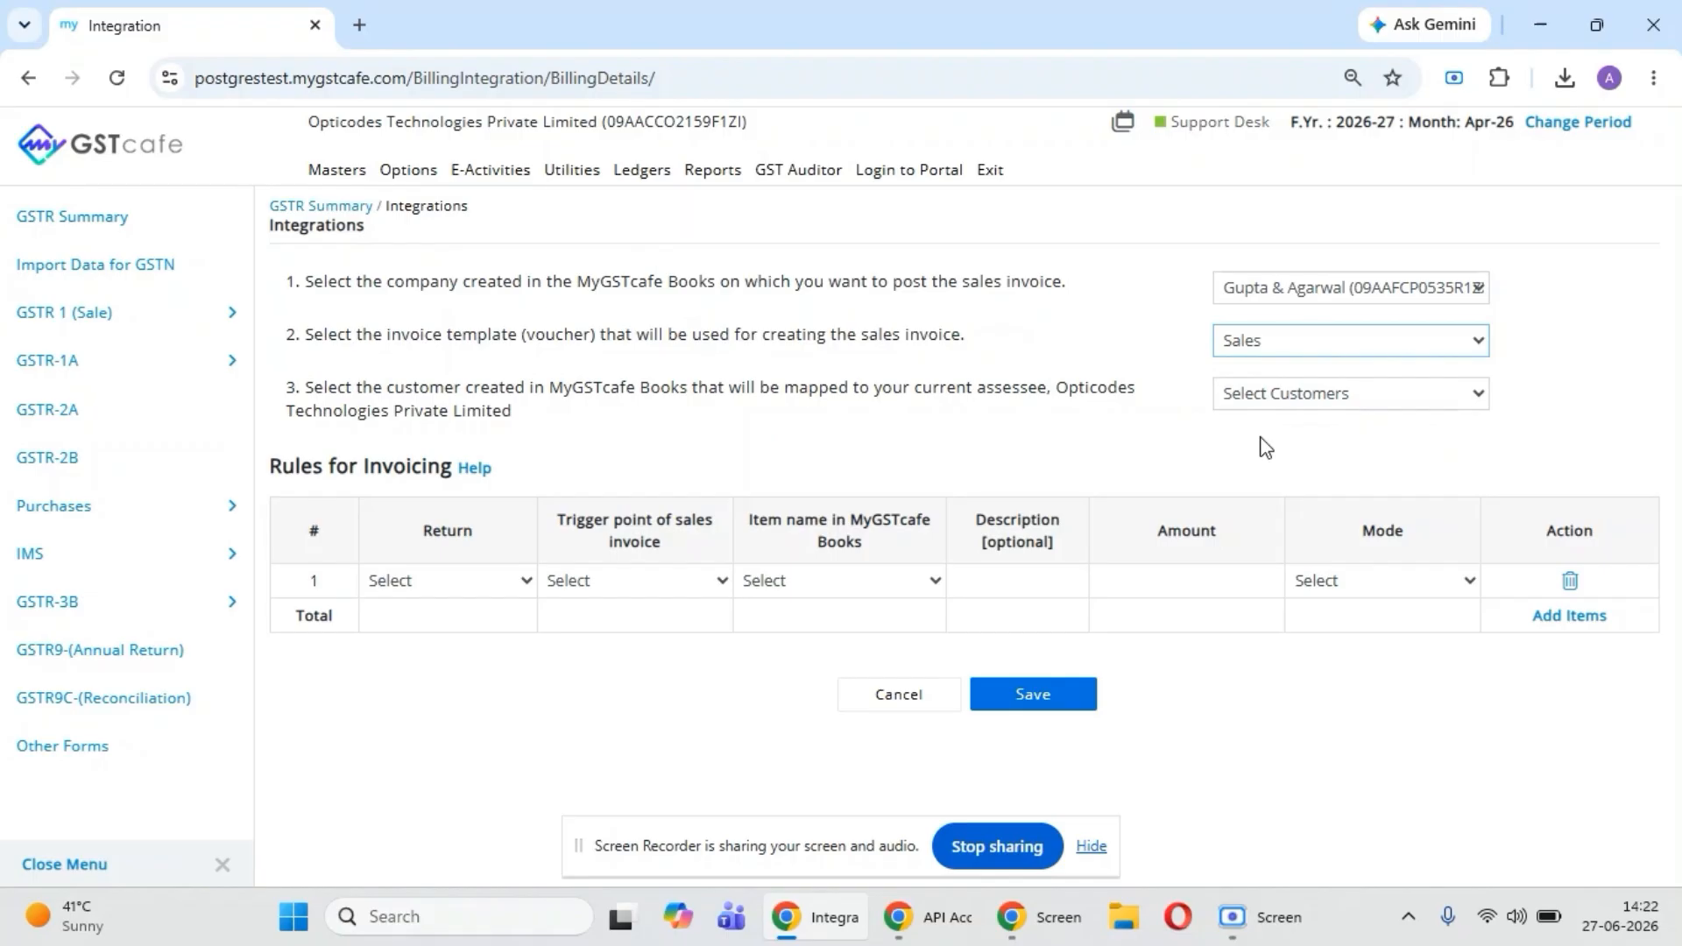
click(1310, 392)
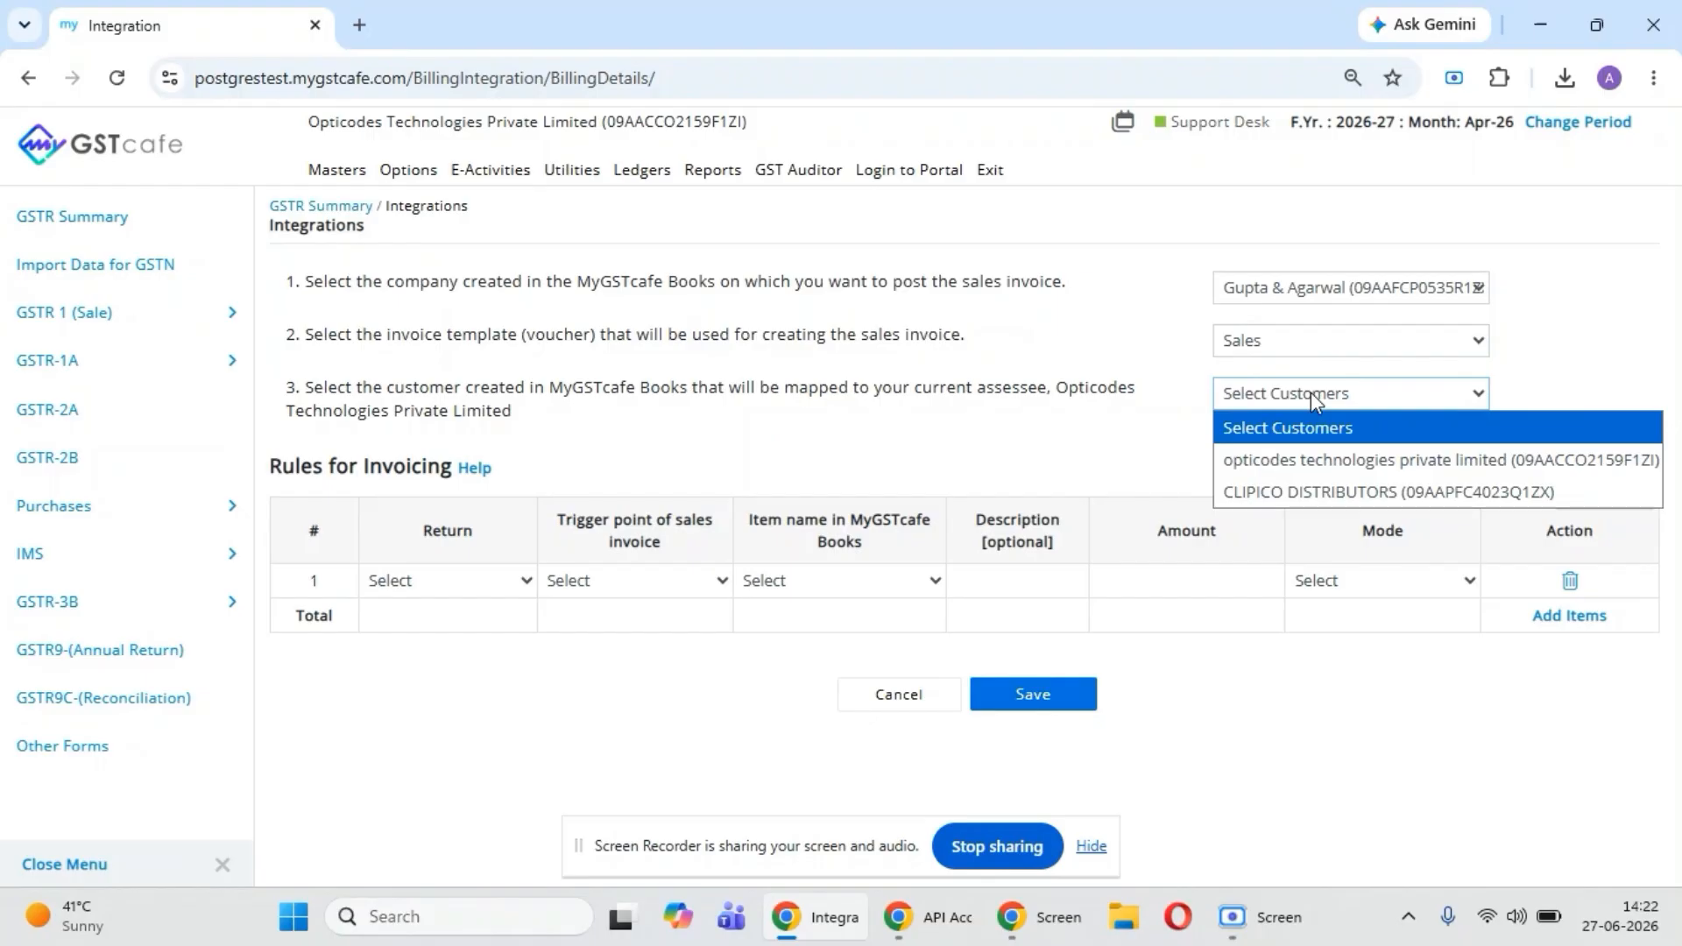
click(1332, 473)
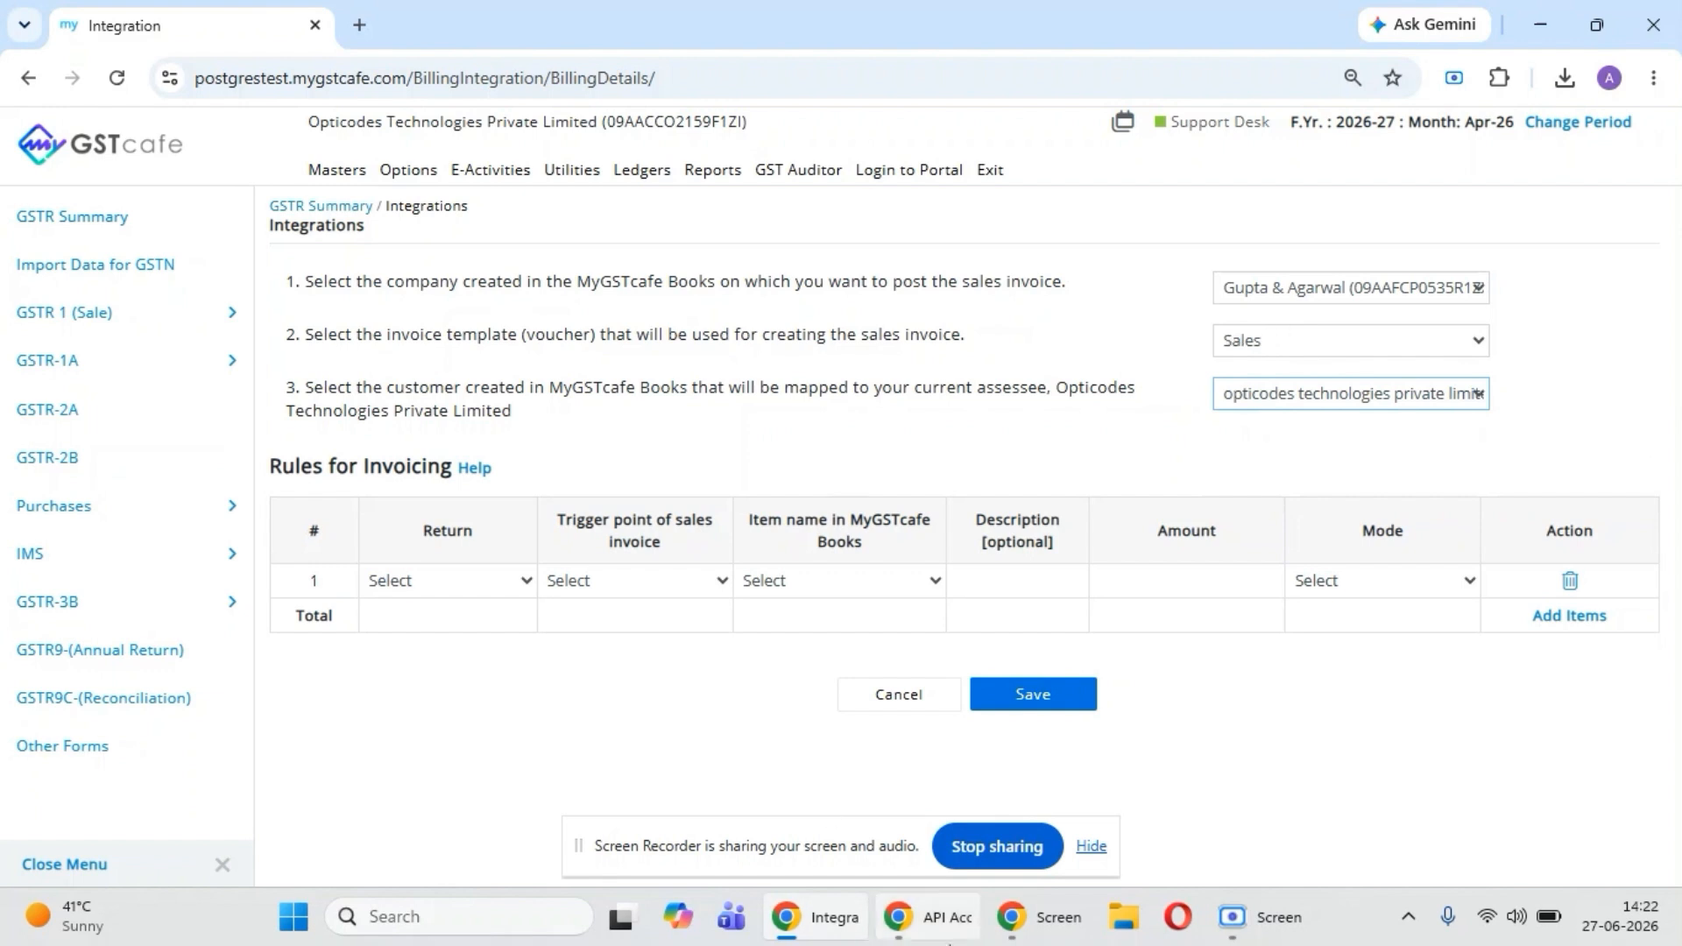
- Switch to MyGSTcafe Books, start the company Gupta & Agarwal and review the customers and items in its Customer Master and Item Master
click(933, 927)
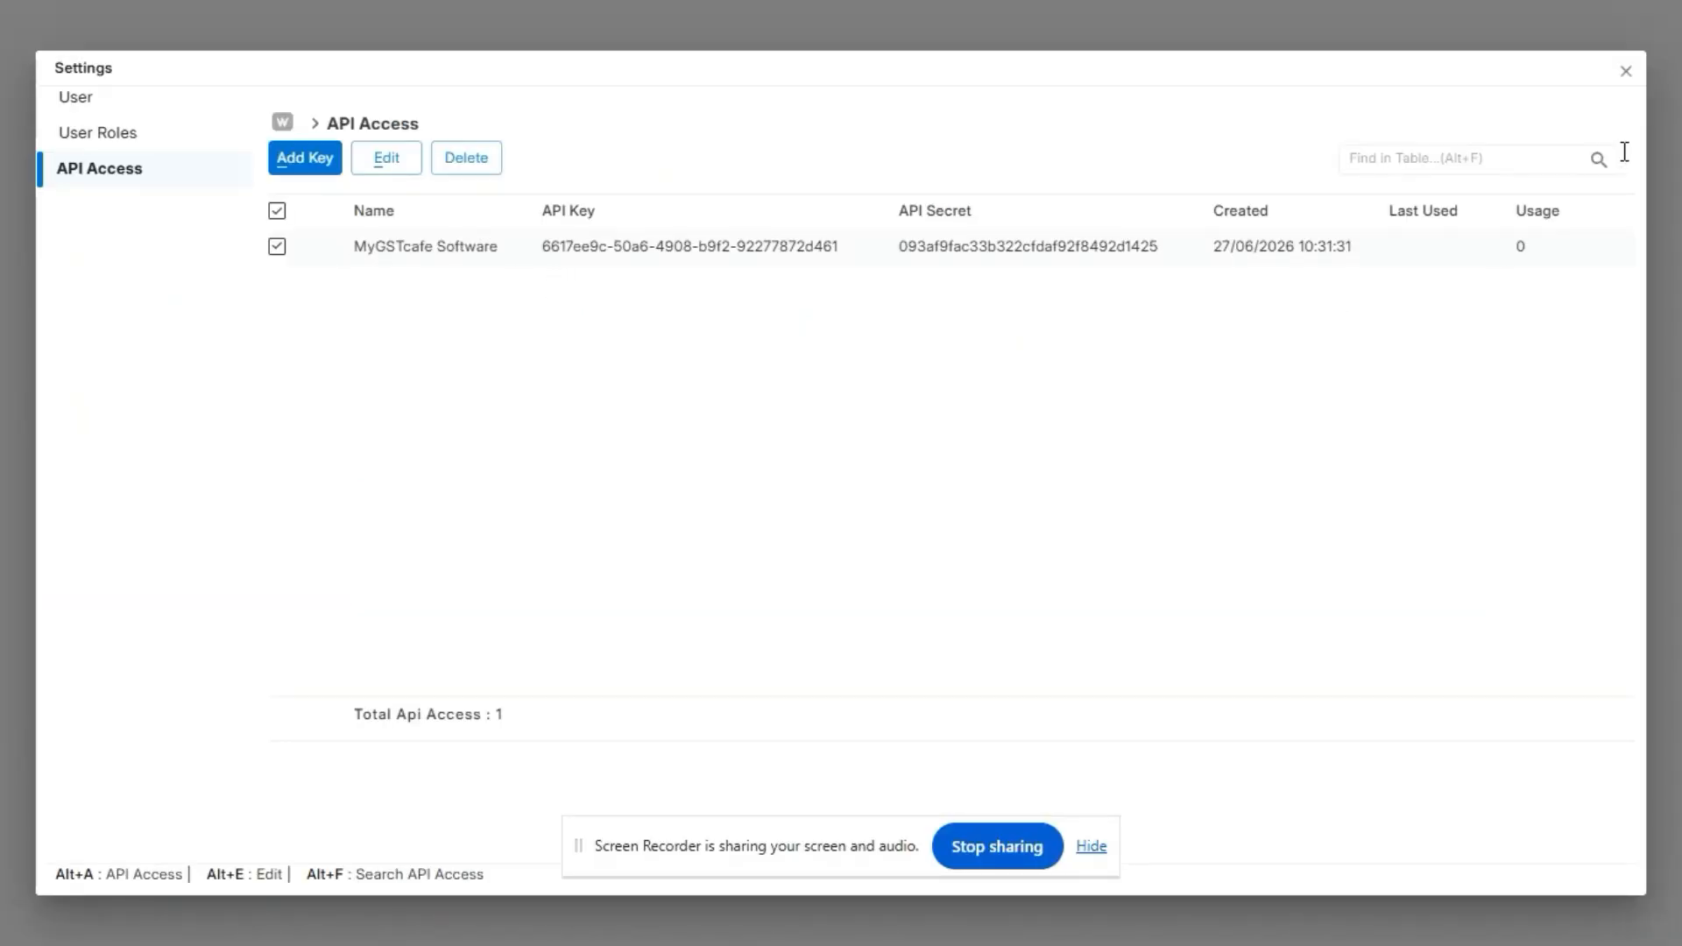
click(1625, 71)
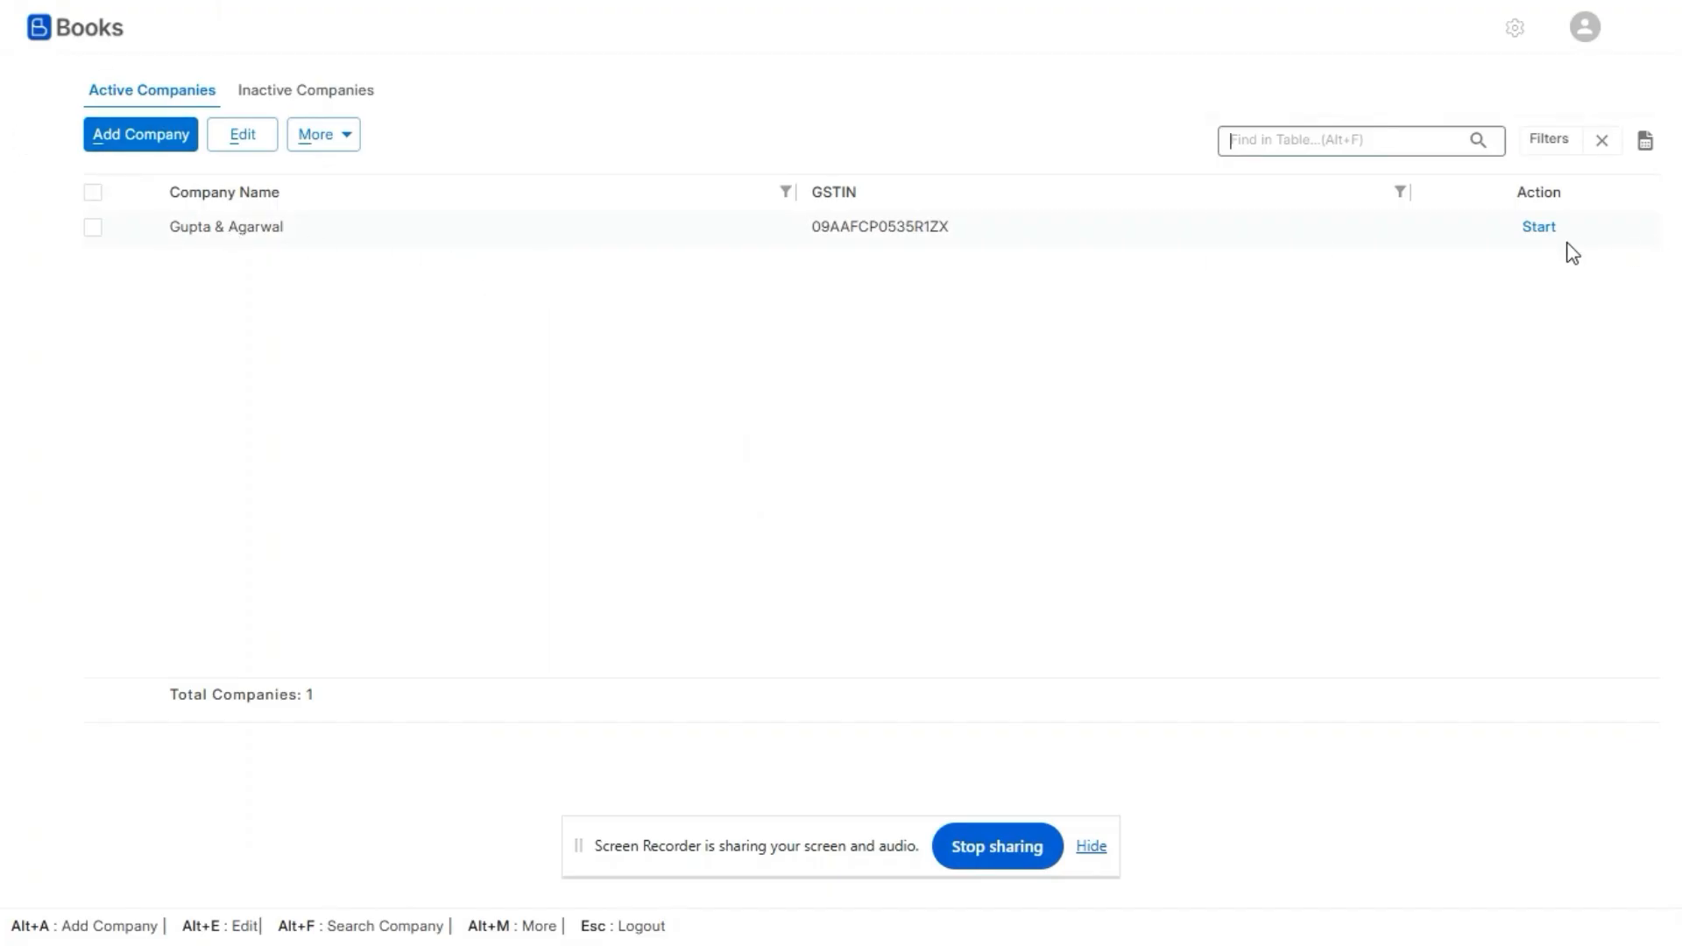
click(1538, 229)
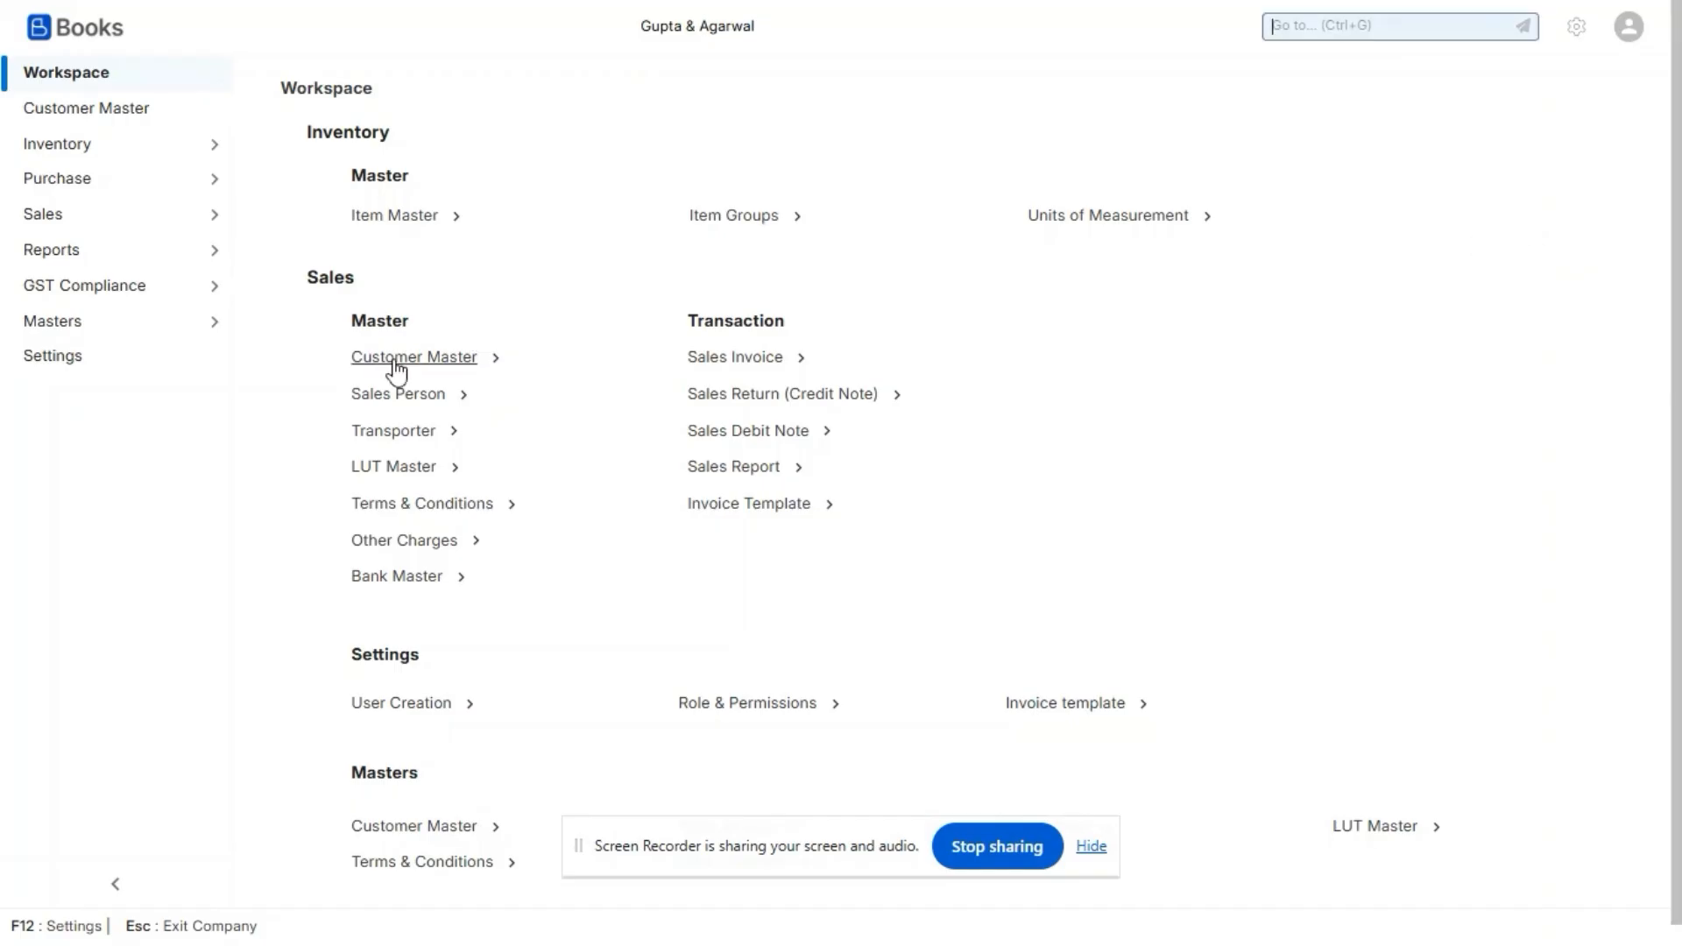
click(399, 366)
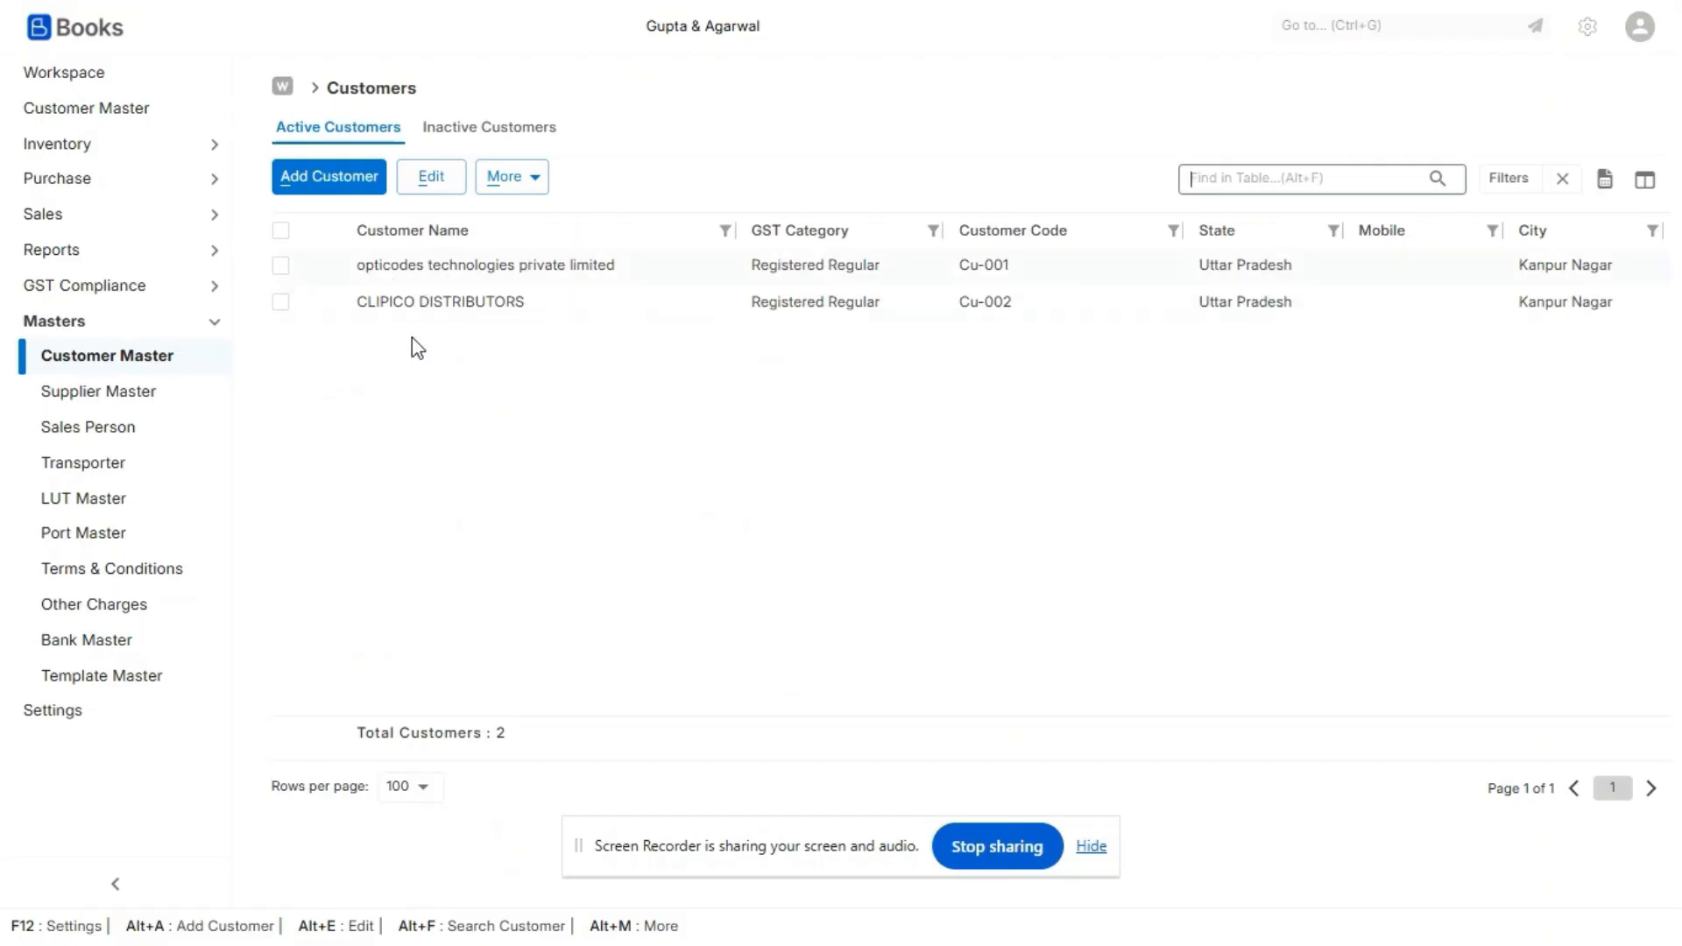
click(73, 149)
click(70, 184)
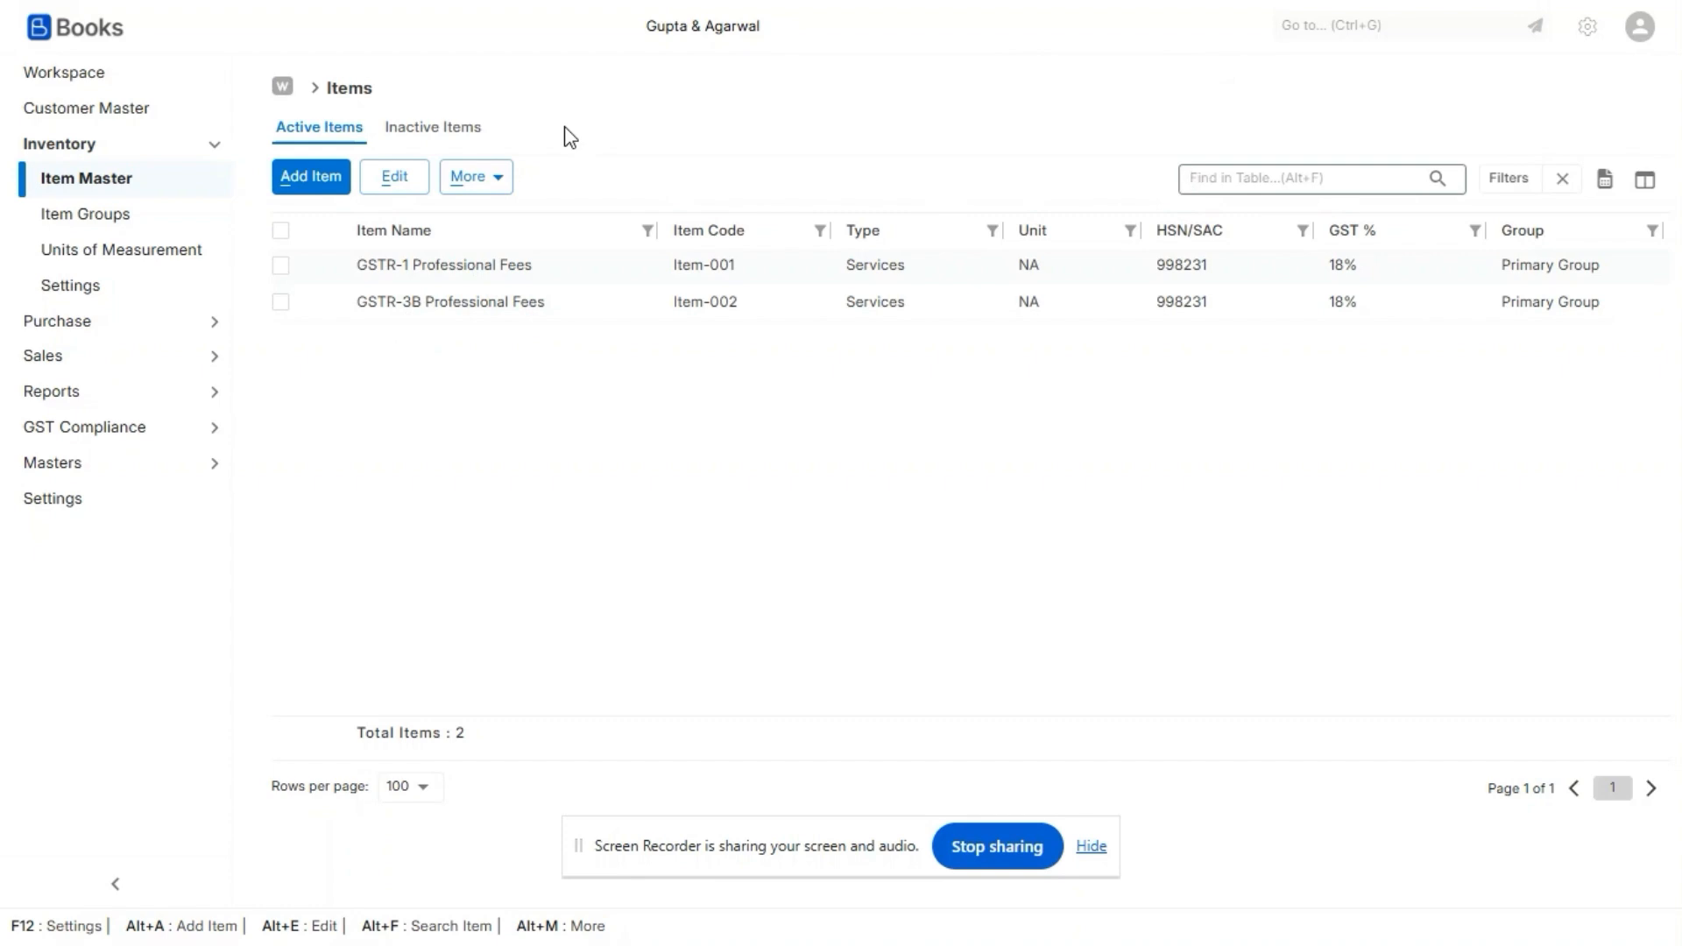
- Back in the MyGSTcafe billing integration, set the first invoicing rule to return GSTR-1, trigger point Save and item GSTR-1 Professional Fees
key(alt+Tab)
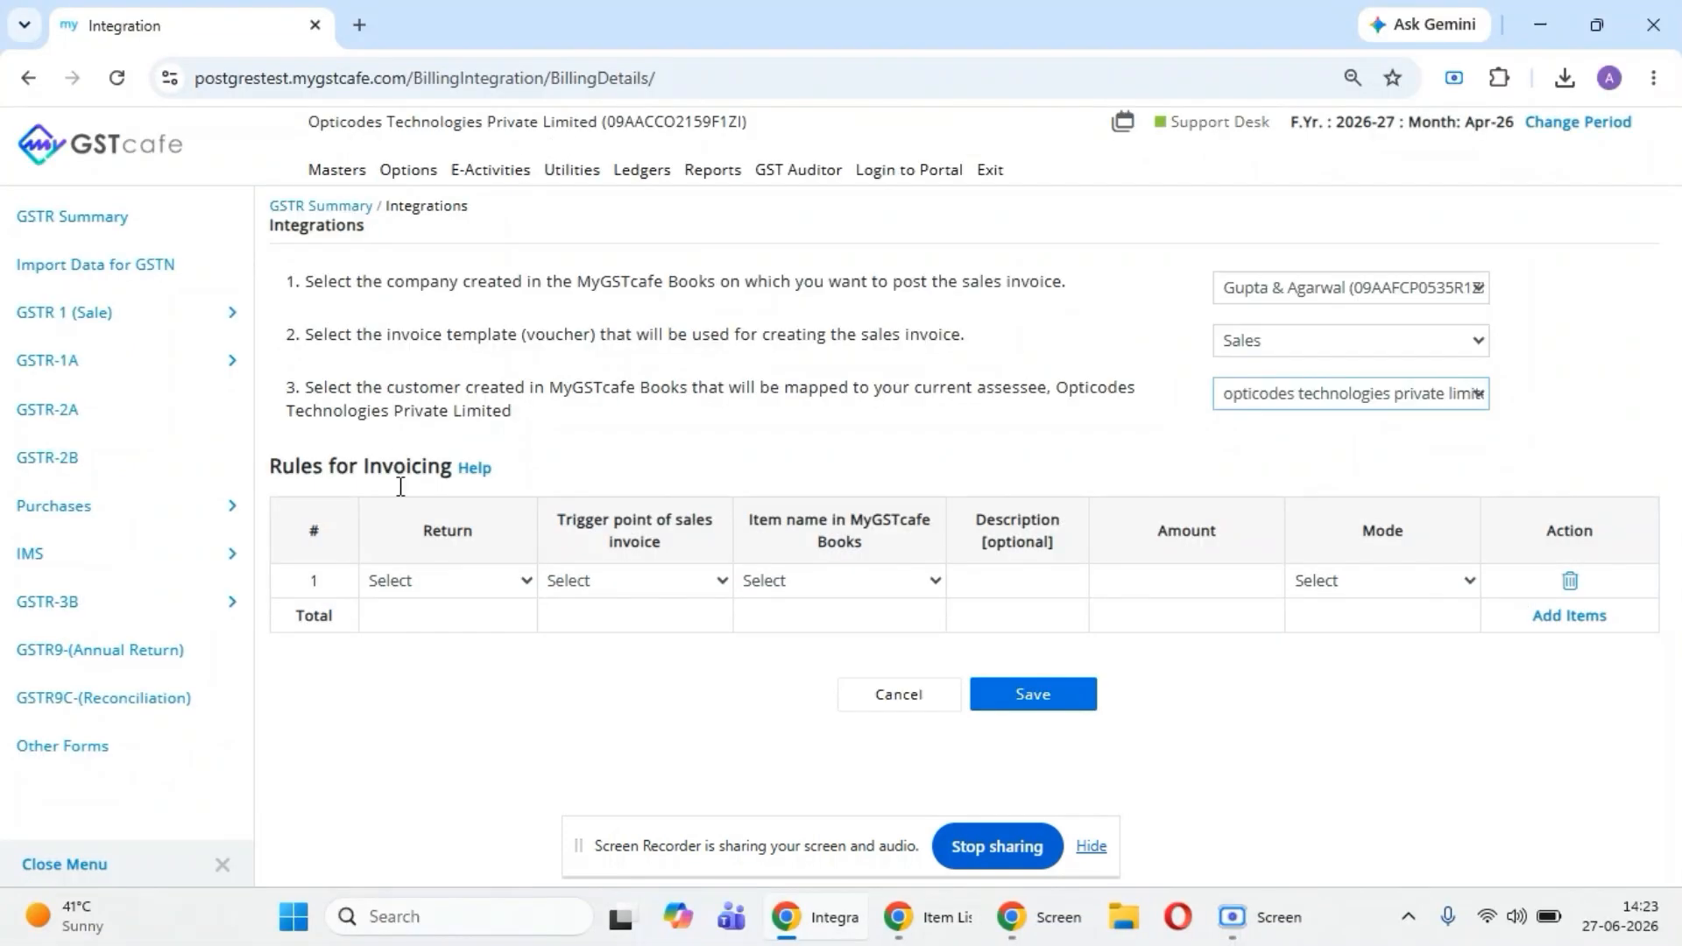
click(448, 581)
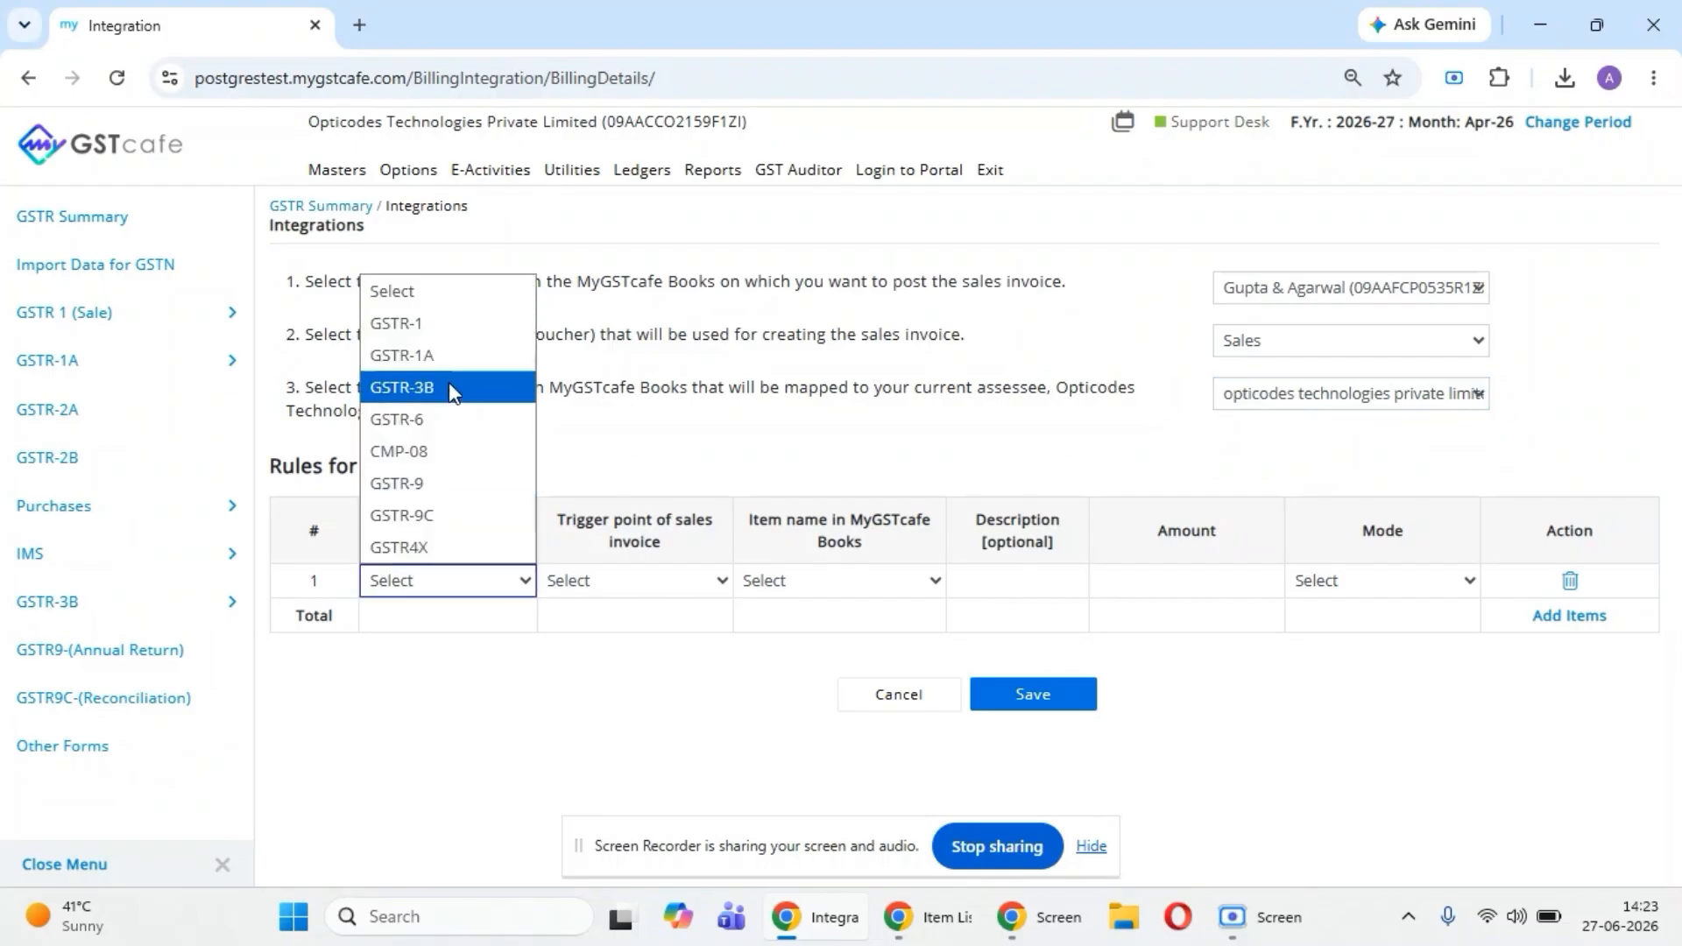
click(448, 325)
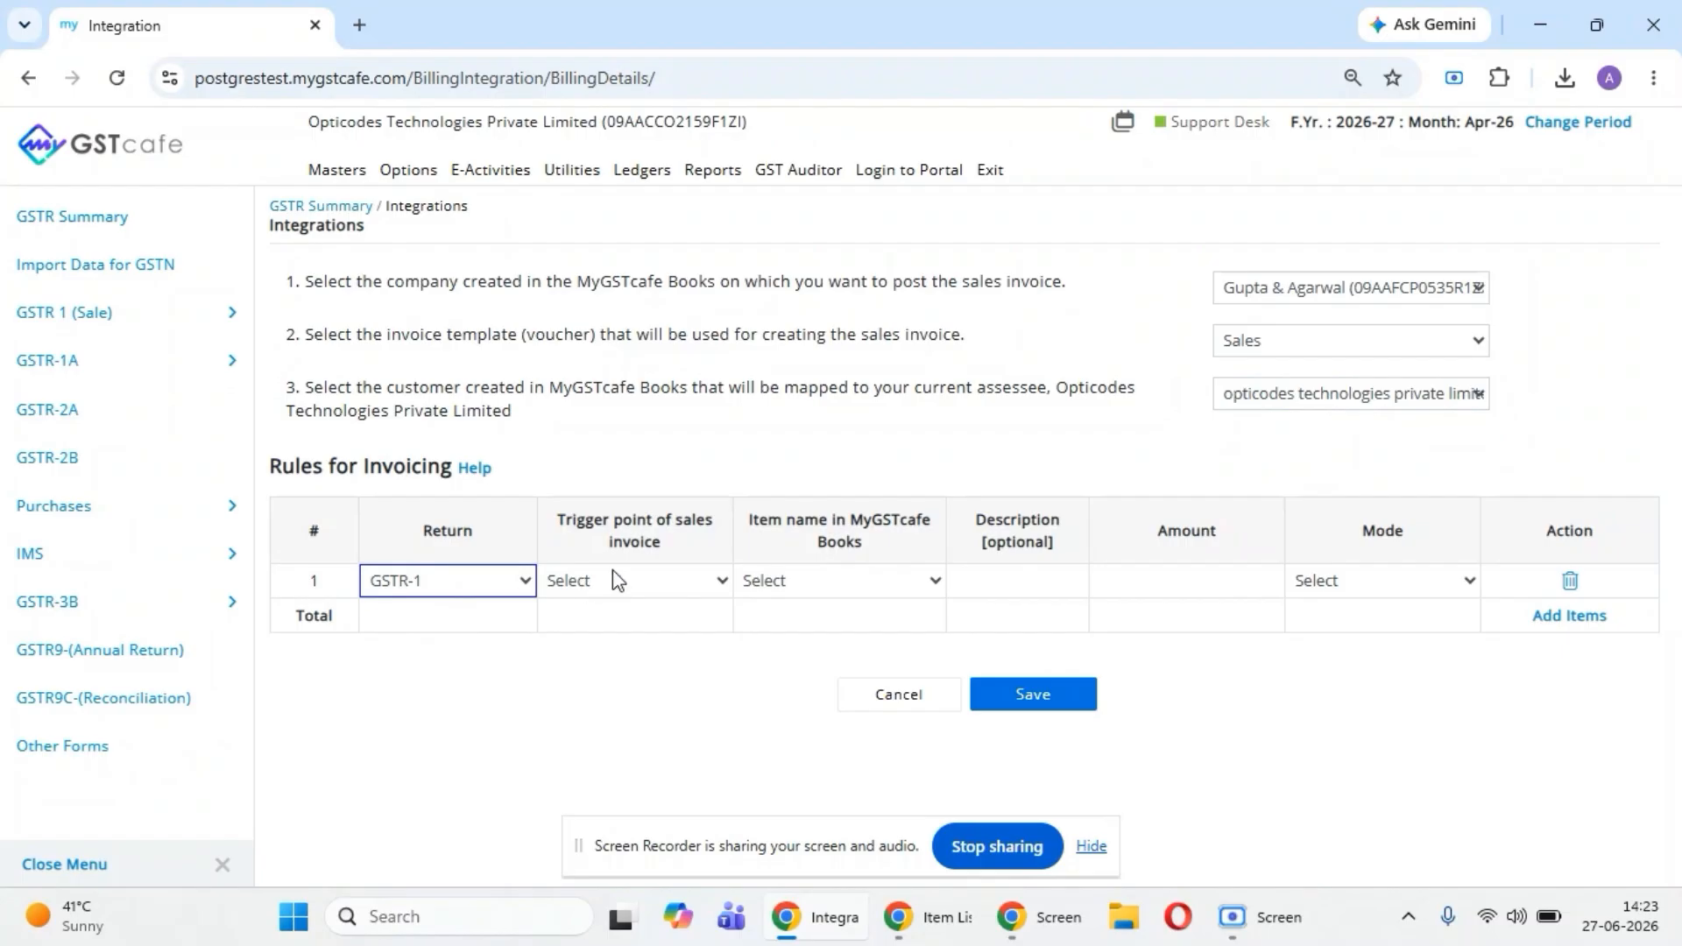
click(638, 582)
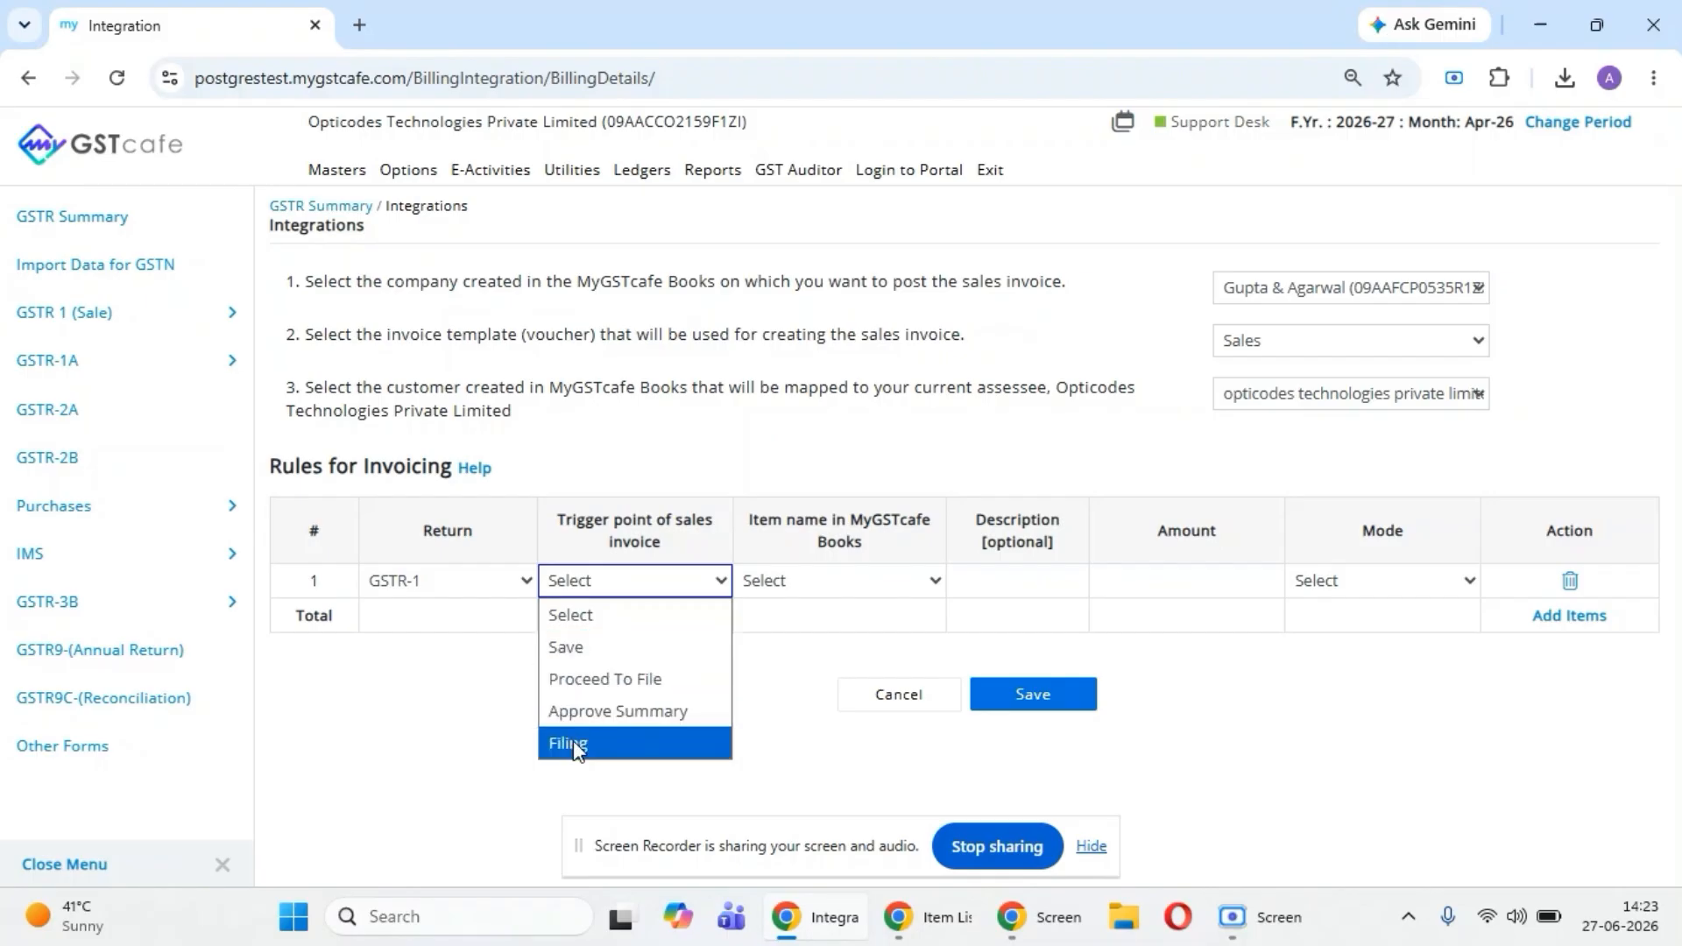
click(568, 648)
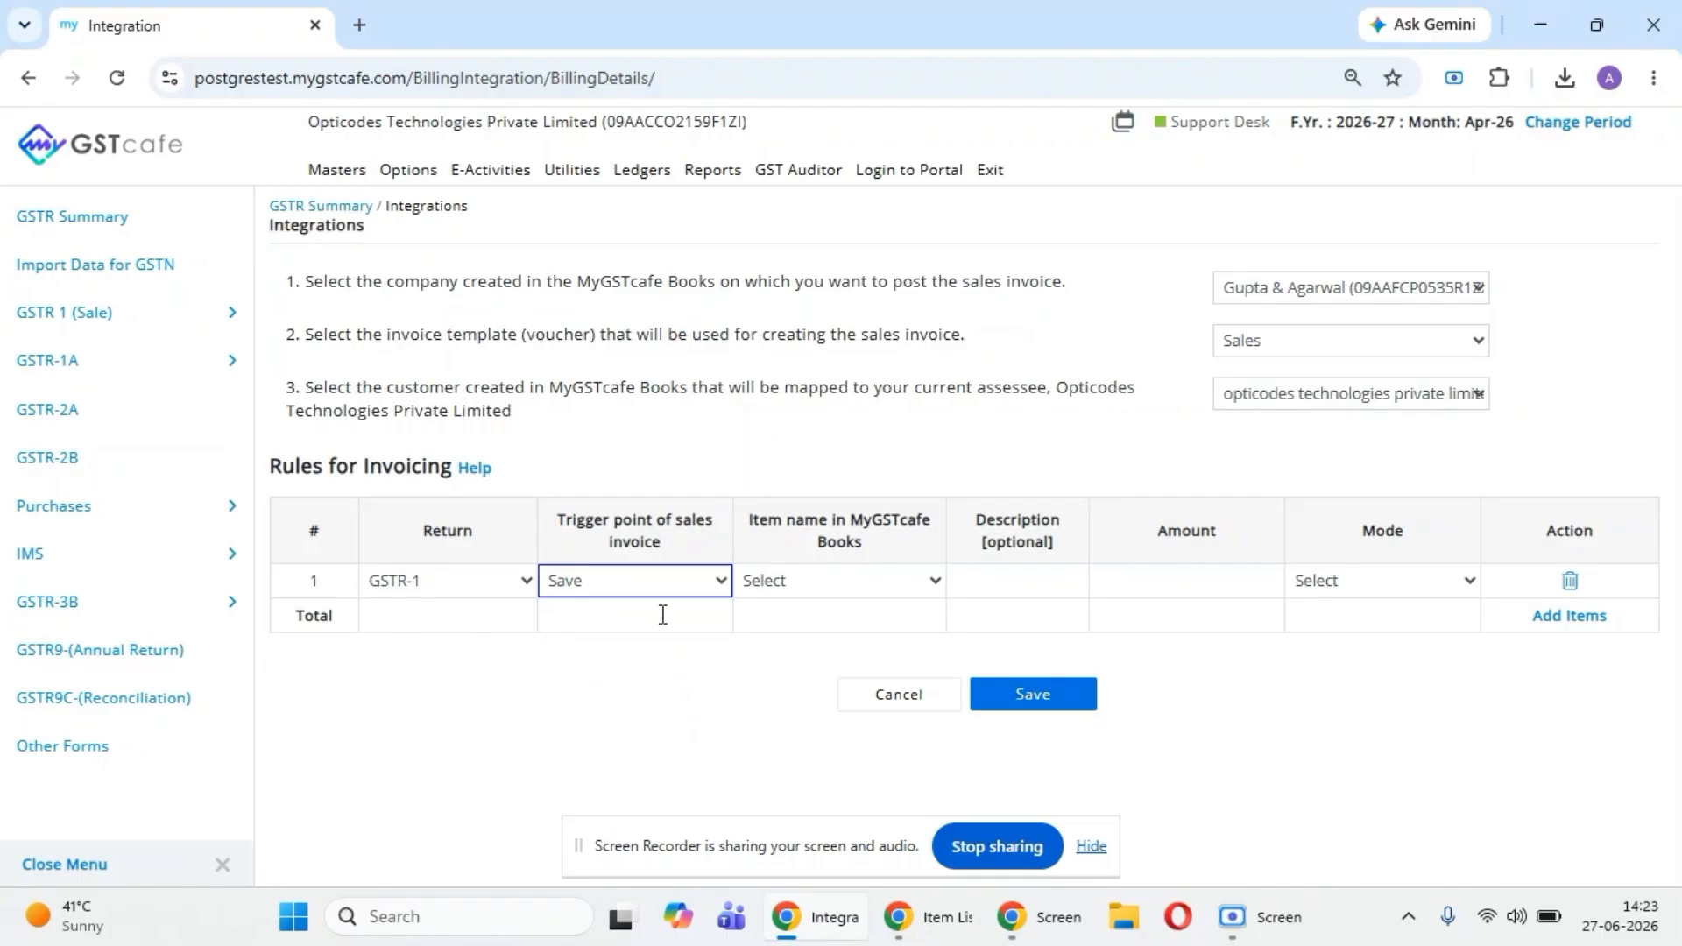
click(865, 594)
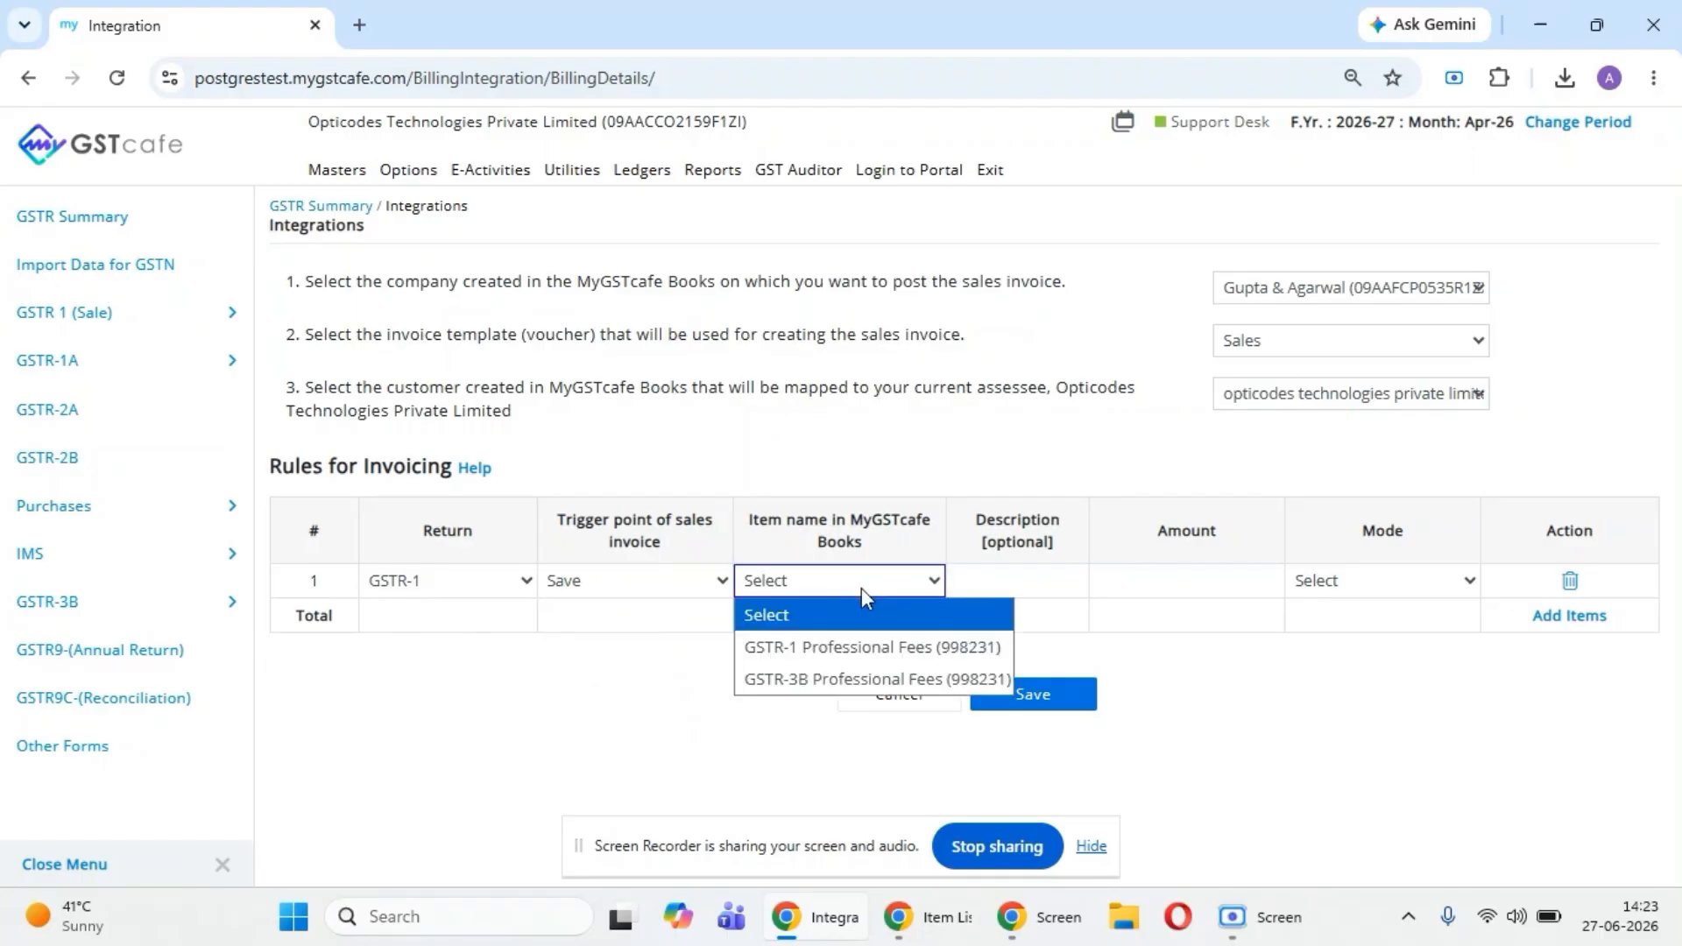
click(846, 653)
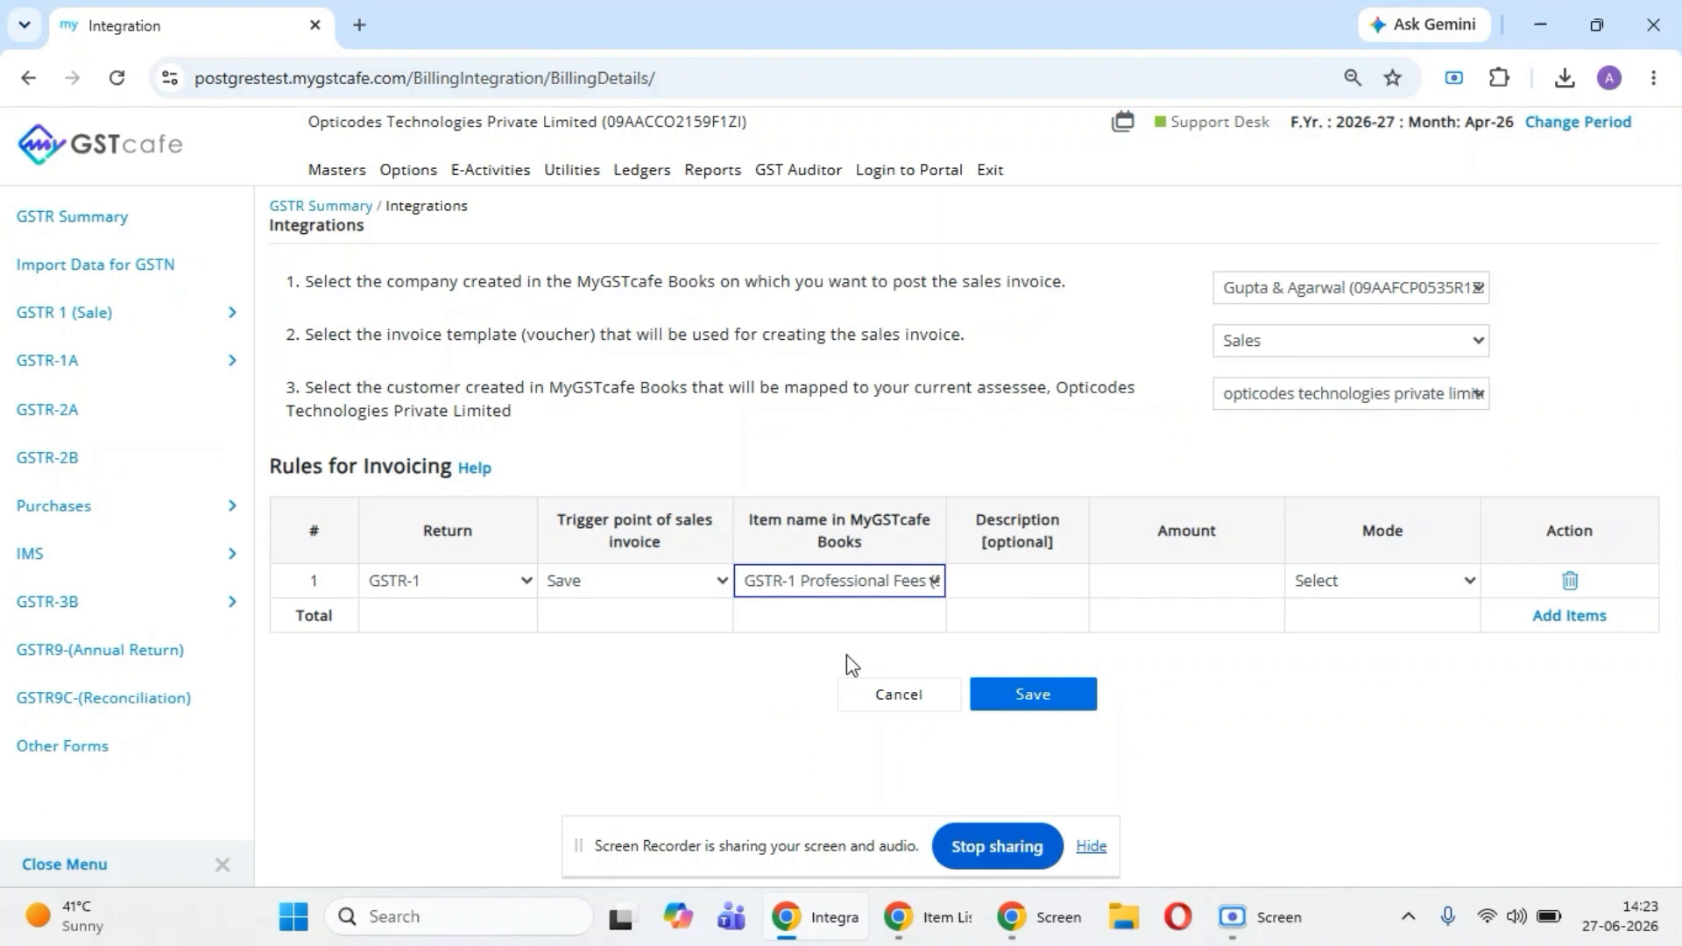
- Leave the rule's description empty, set its amount to 5000 and mode to Alert, and save the billing integration
click(1014, 579)
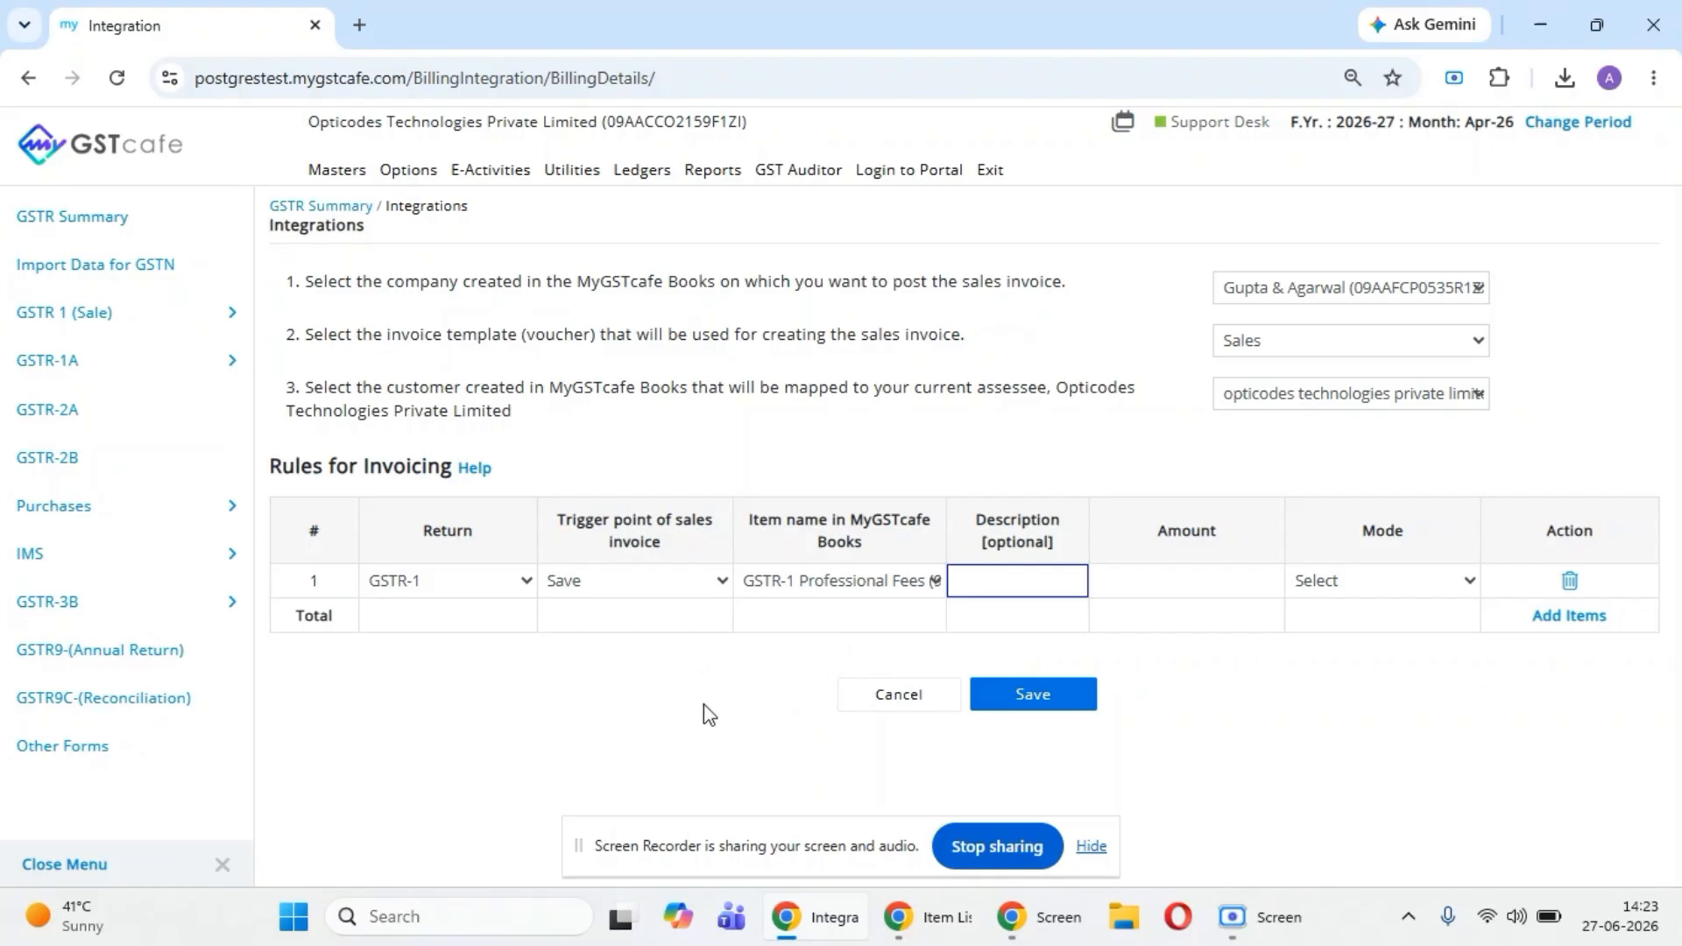
click(1178, 579)
text(5000)
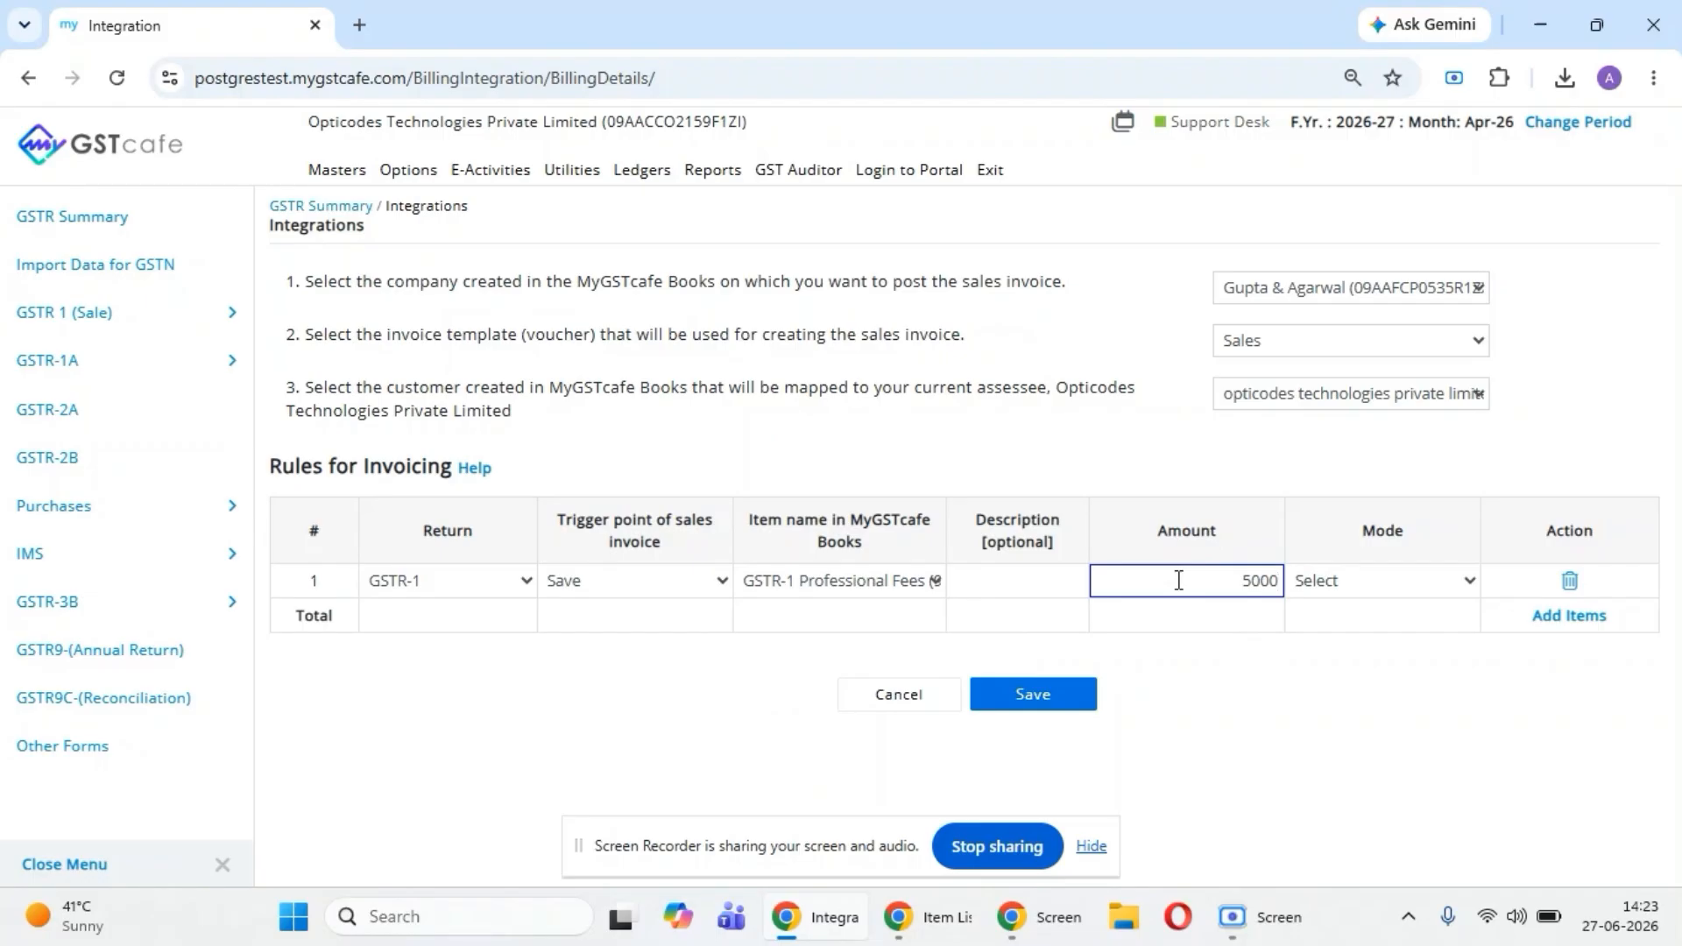
click(1341, 583)
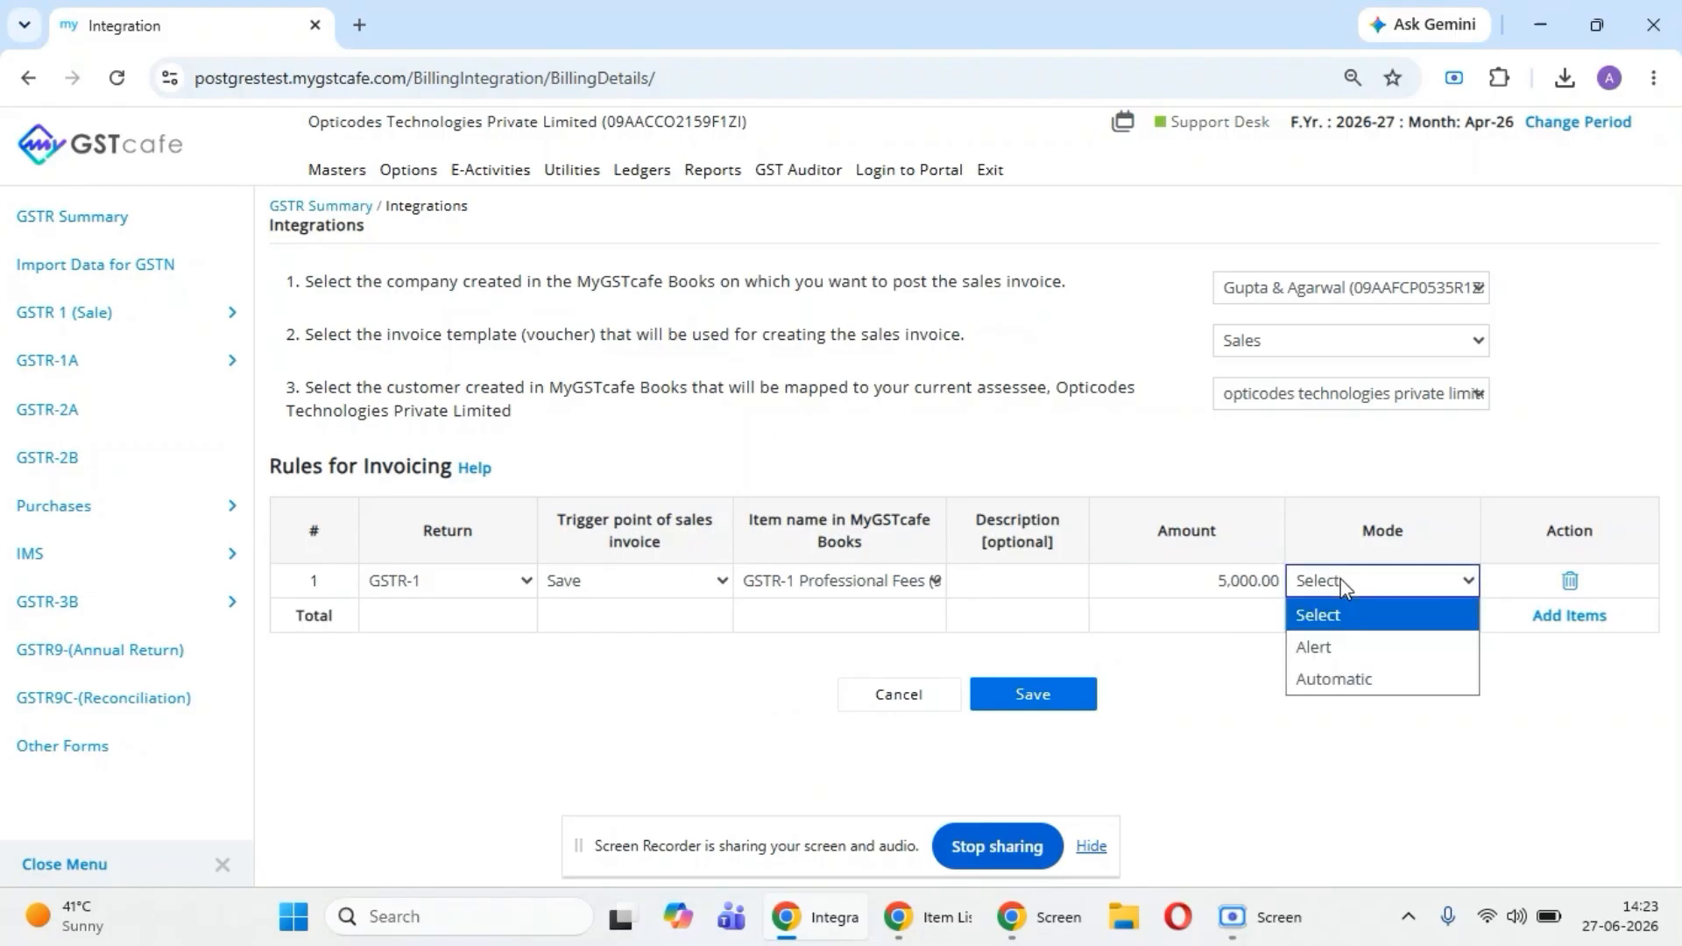
click(1345, 681)
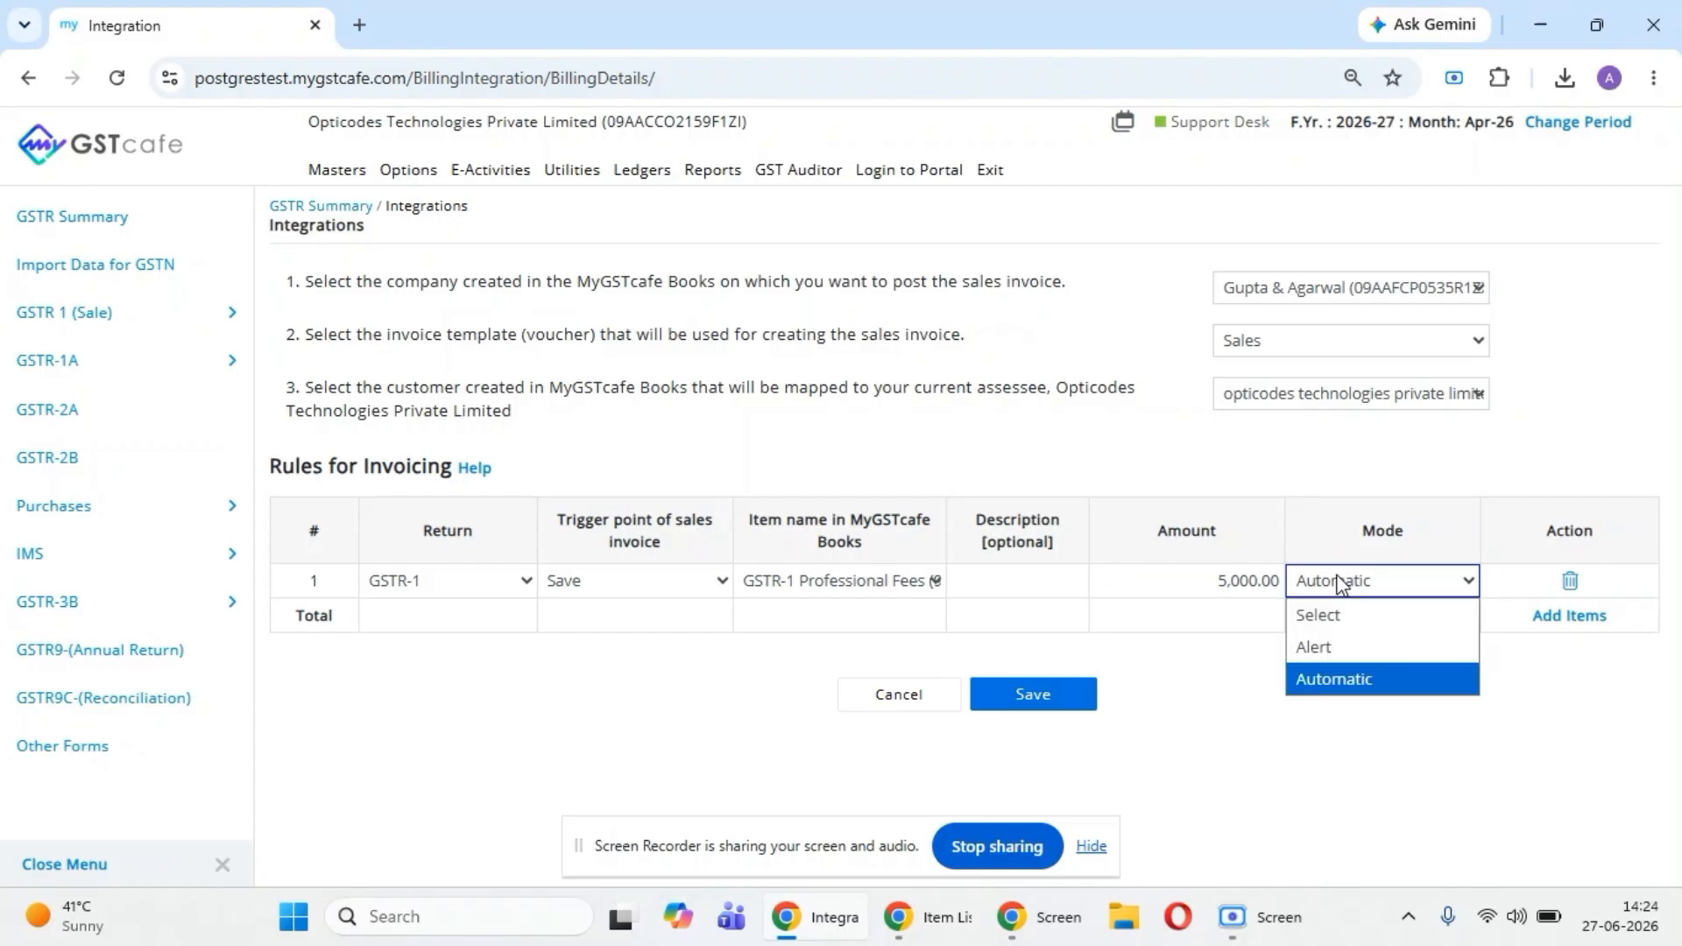
click(1332, 643)
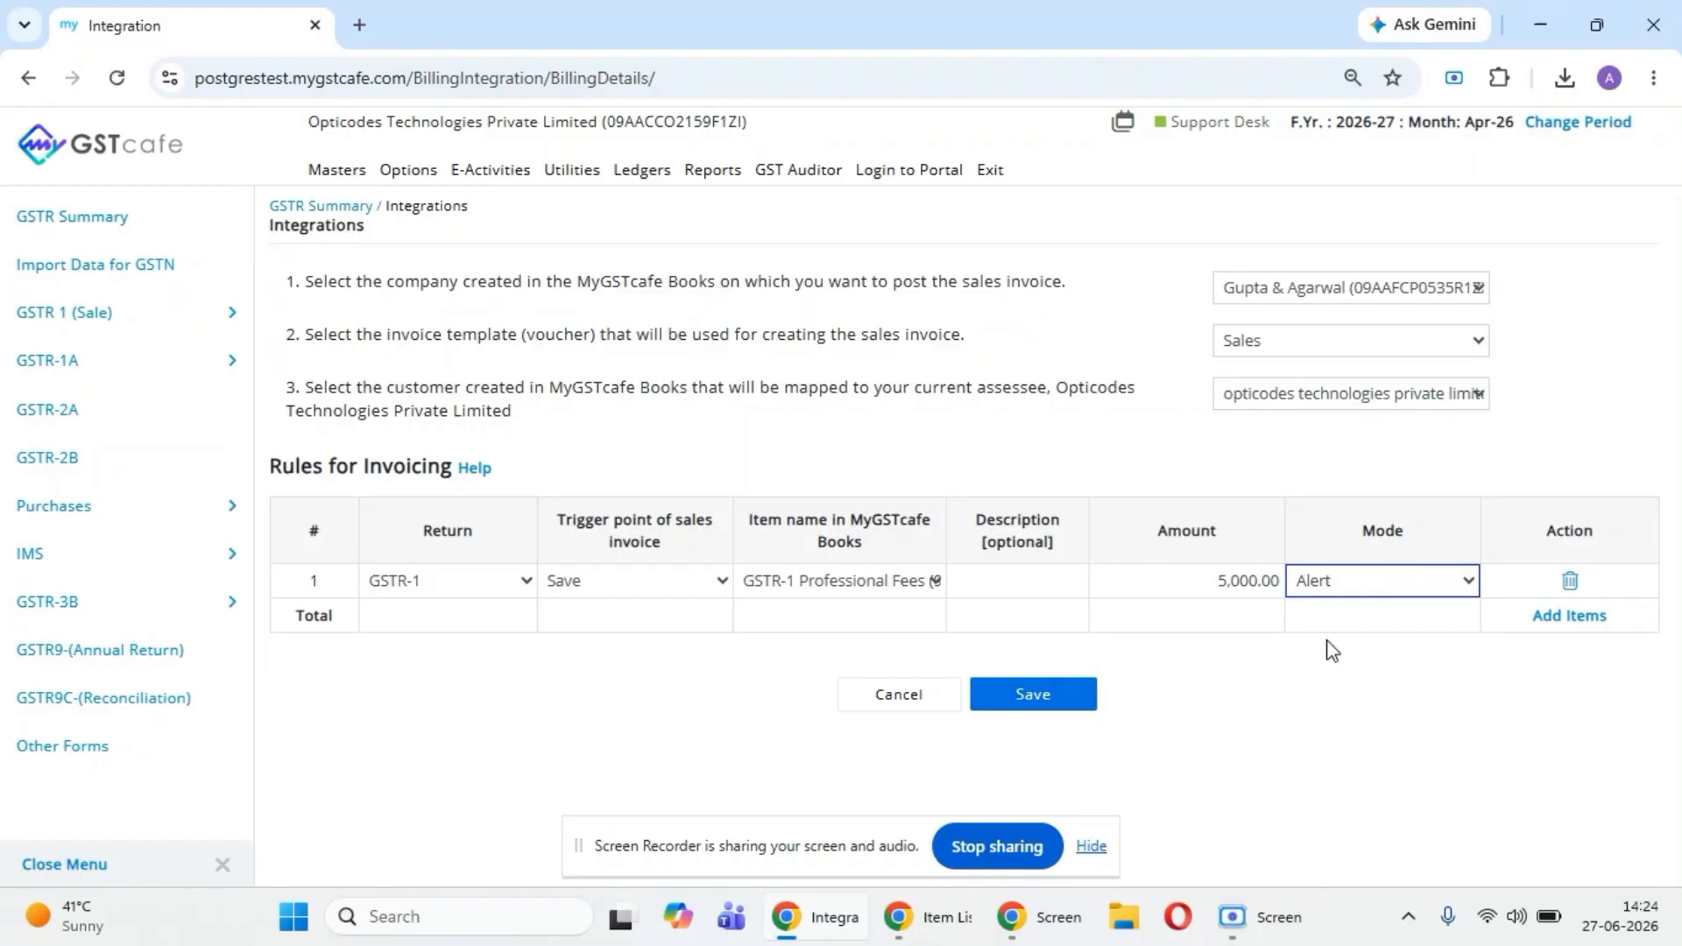
click(1035, 697)
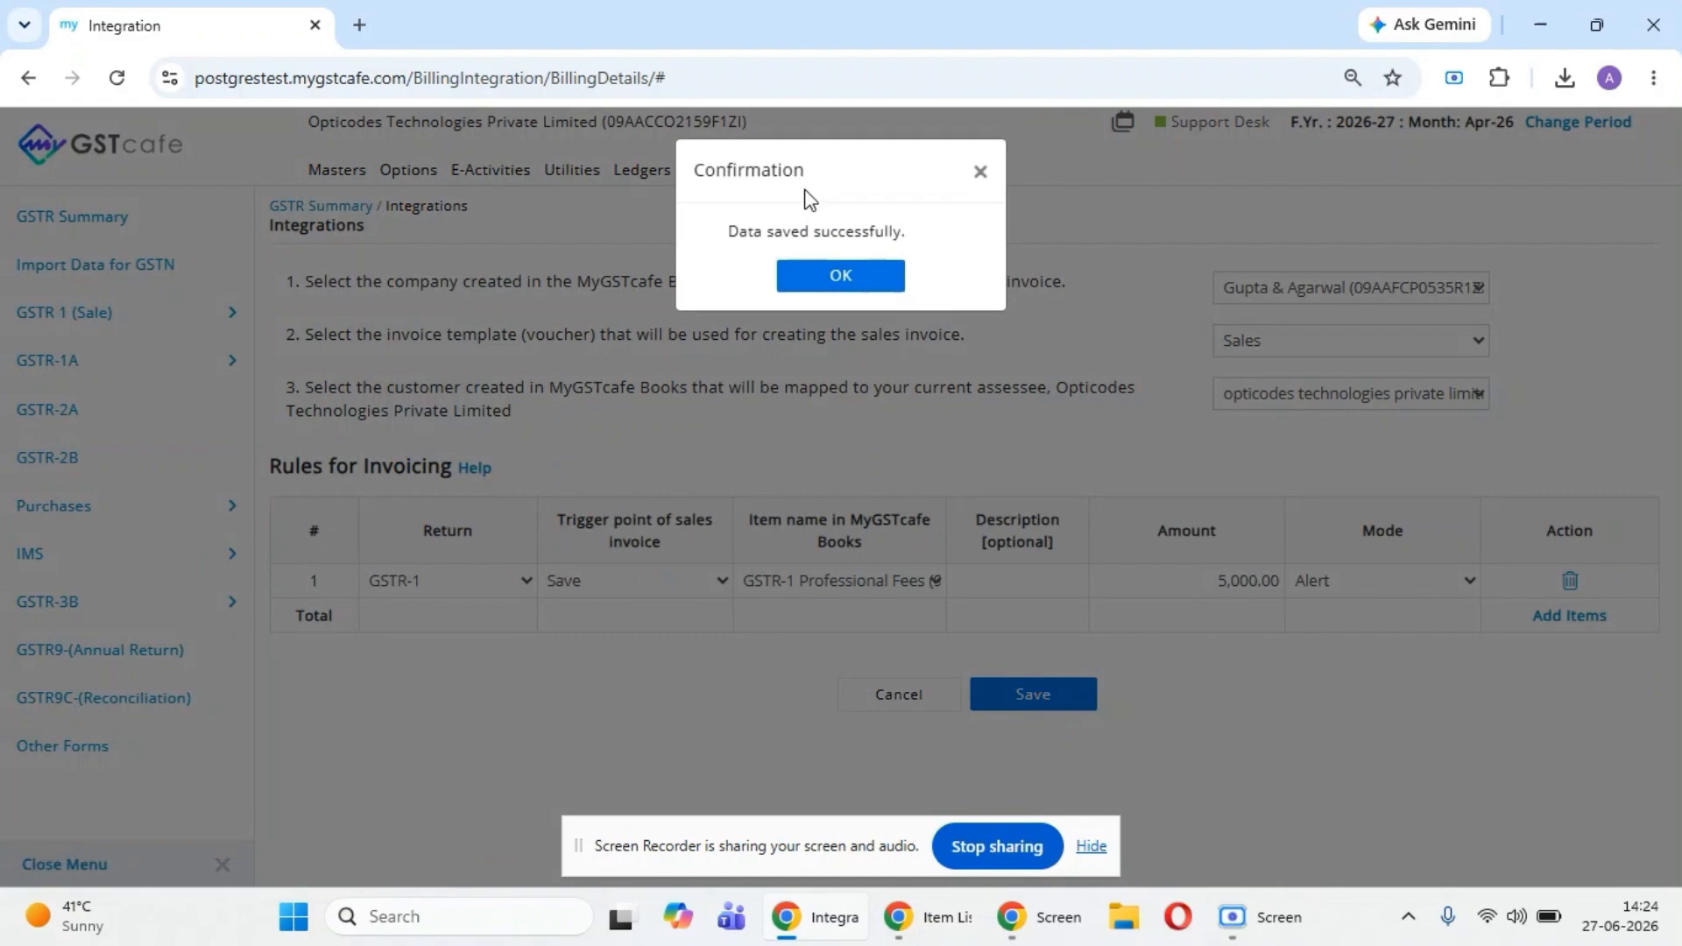
click(832, 287)
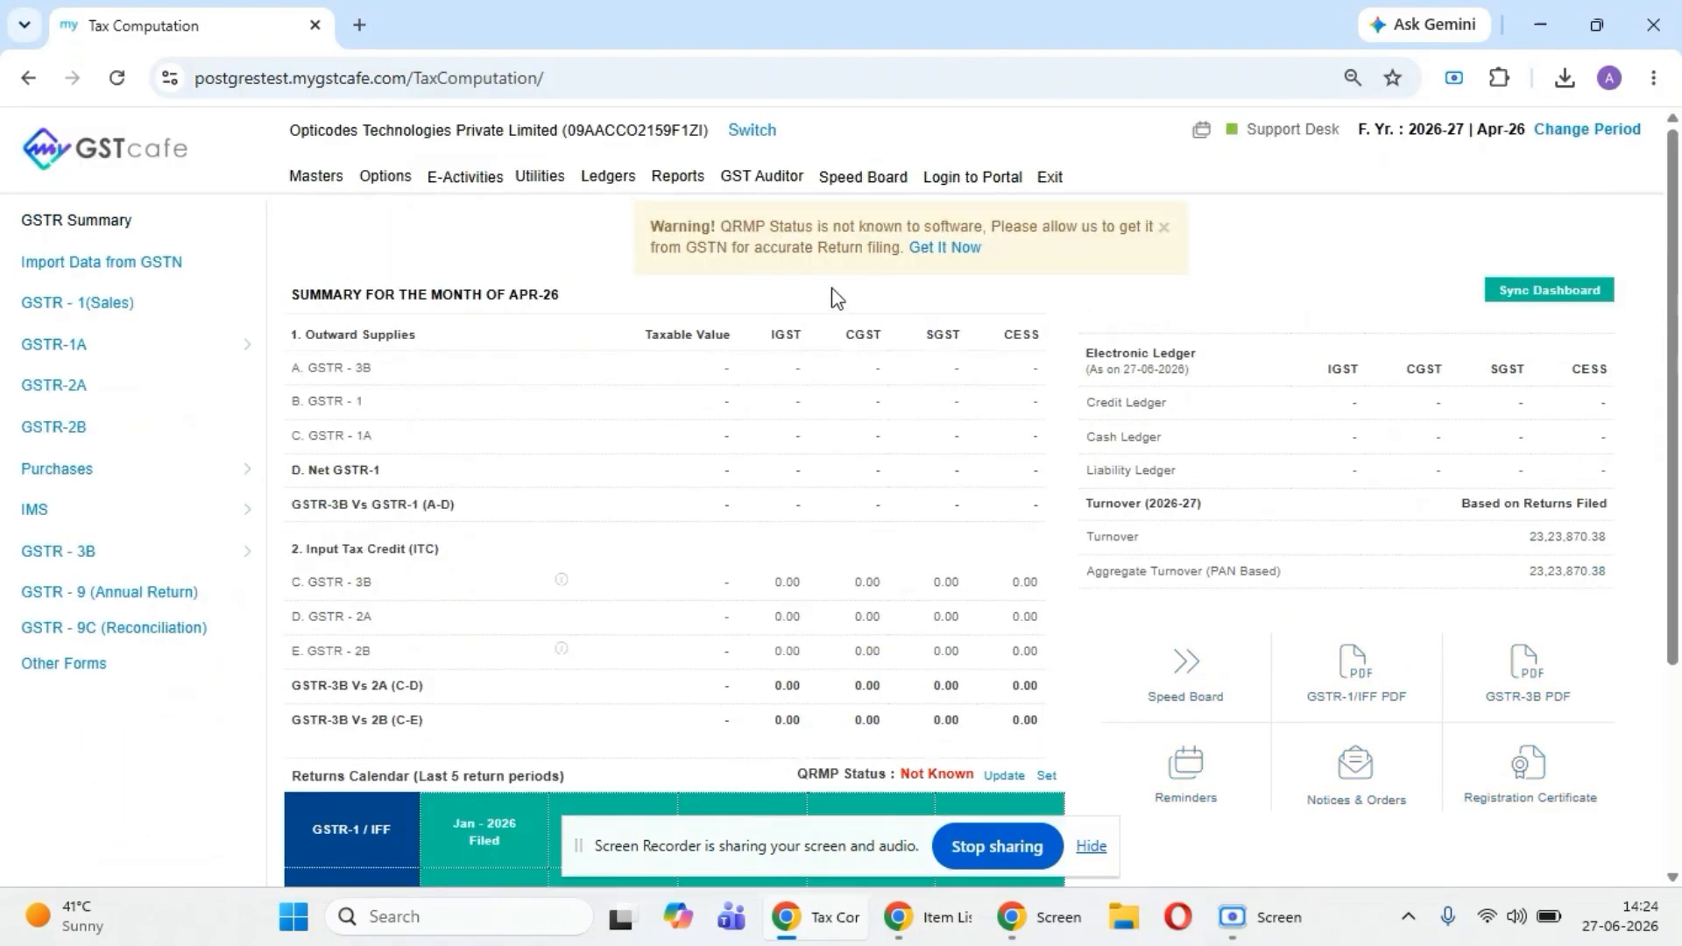
- Check the Sale Invoice list of Gupta & Agarwal in MyGSTcafe Books and return to MyGSTcafe
click(933, 929)
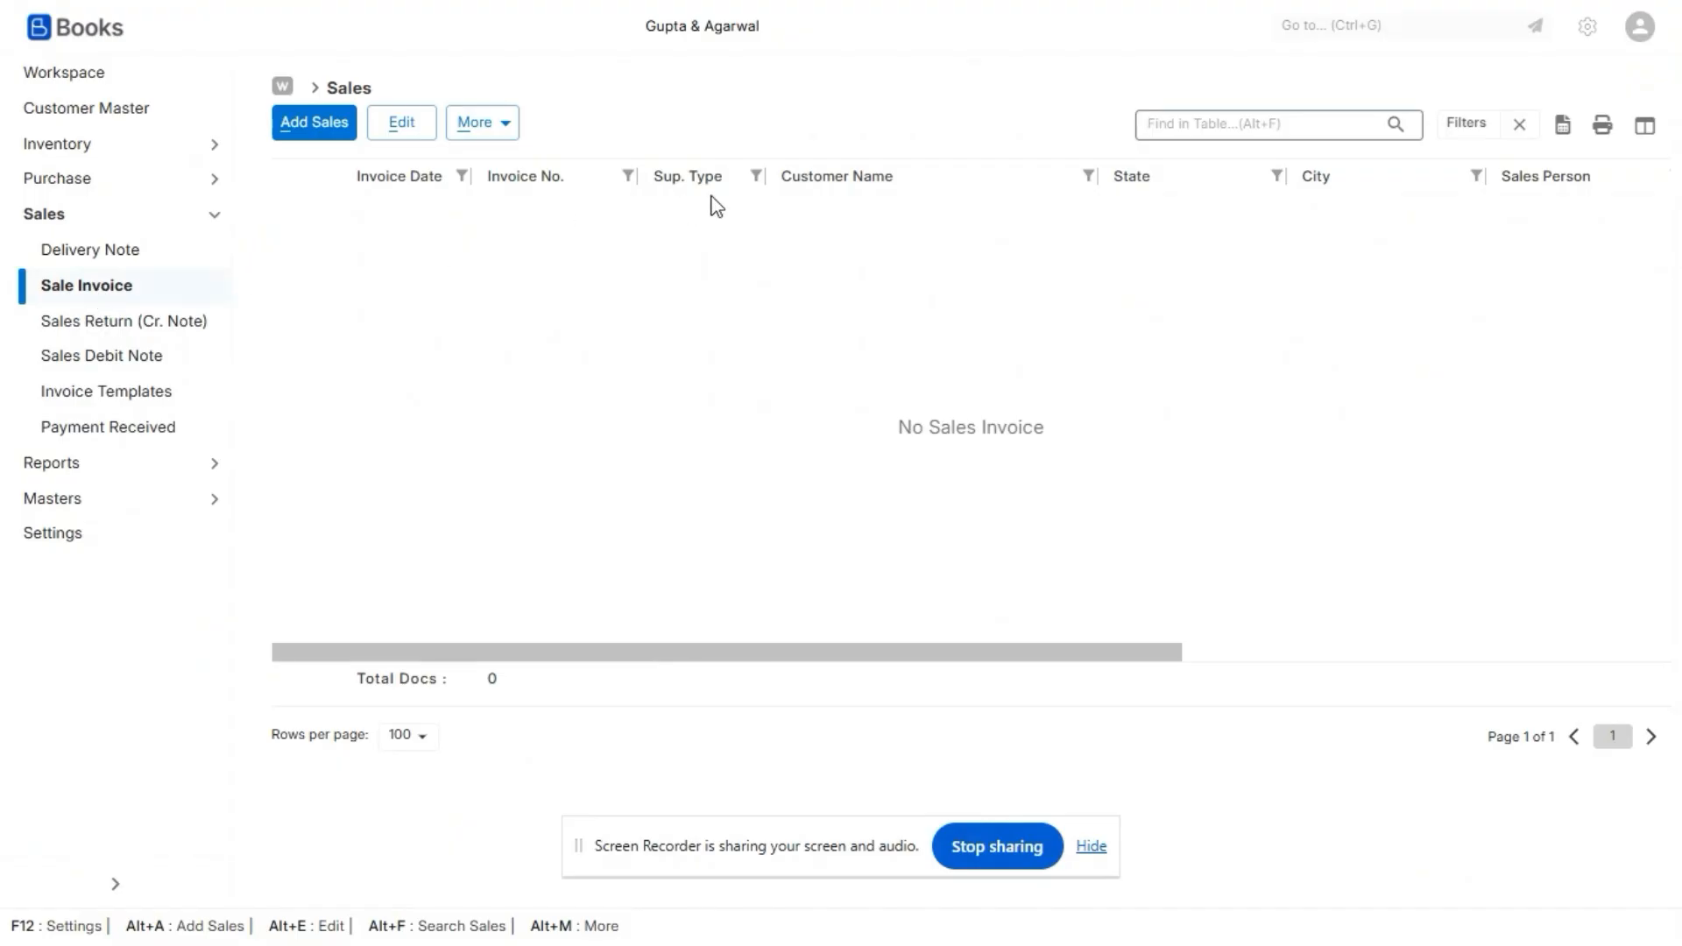
key(alt+Tab)
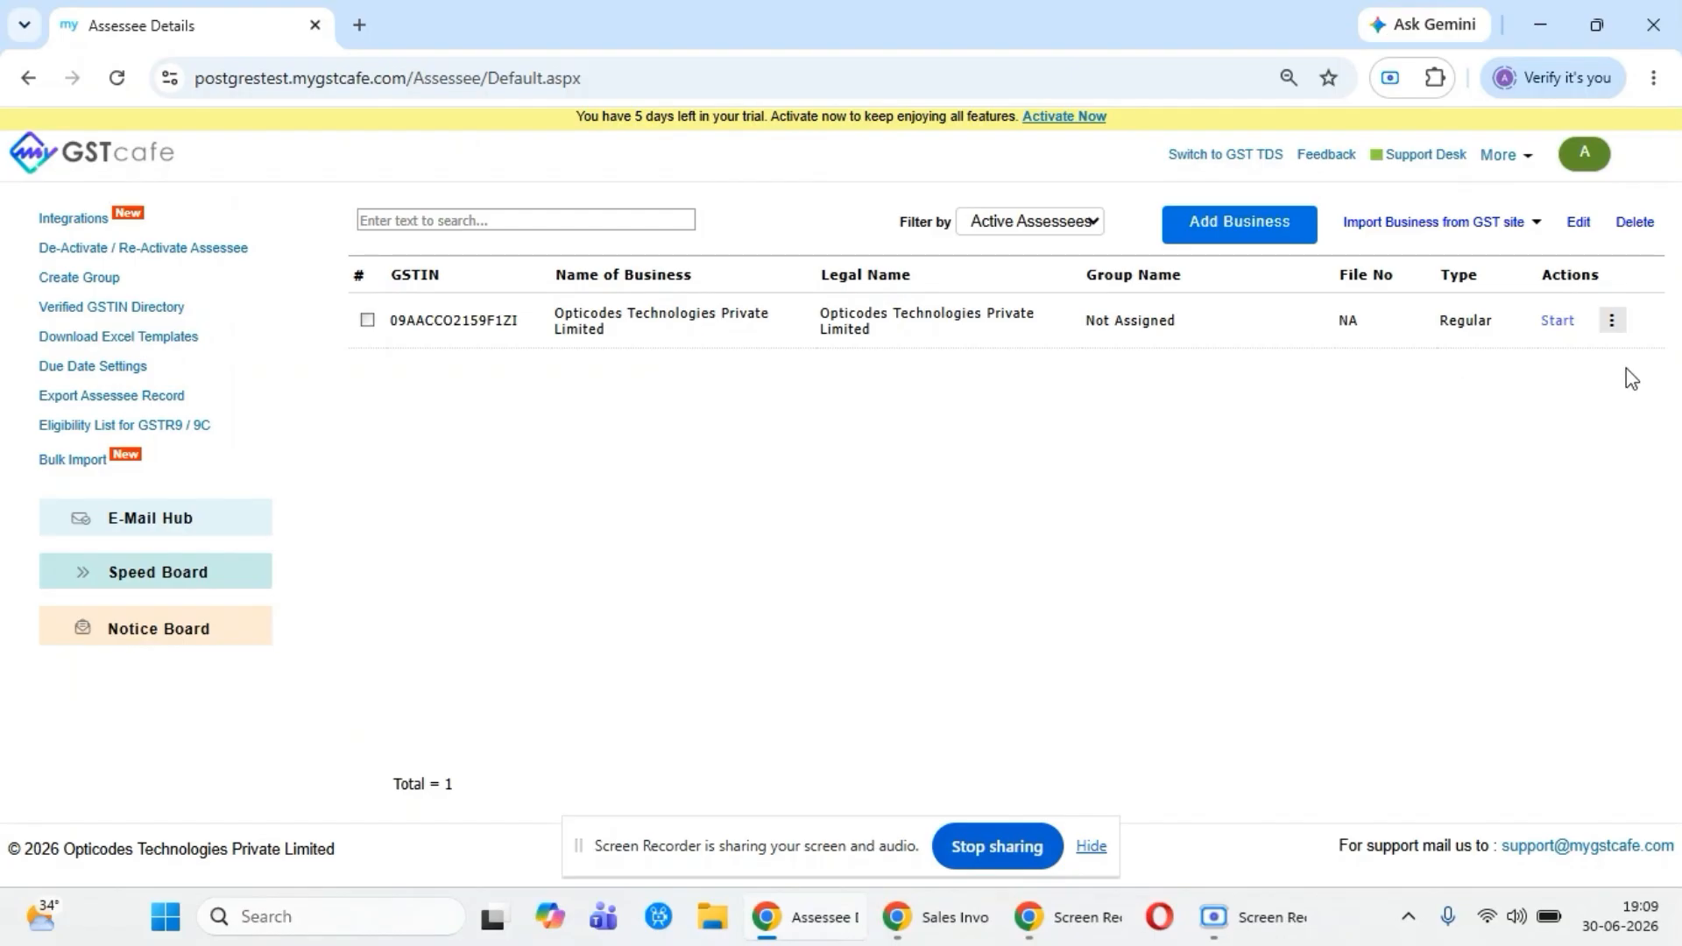
- Start Opticodes Technologies Private Limited for June of financial year 2026-27 and open its GSTR-1 e-filing page
click(1555, 326)
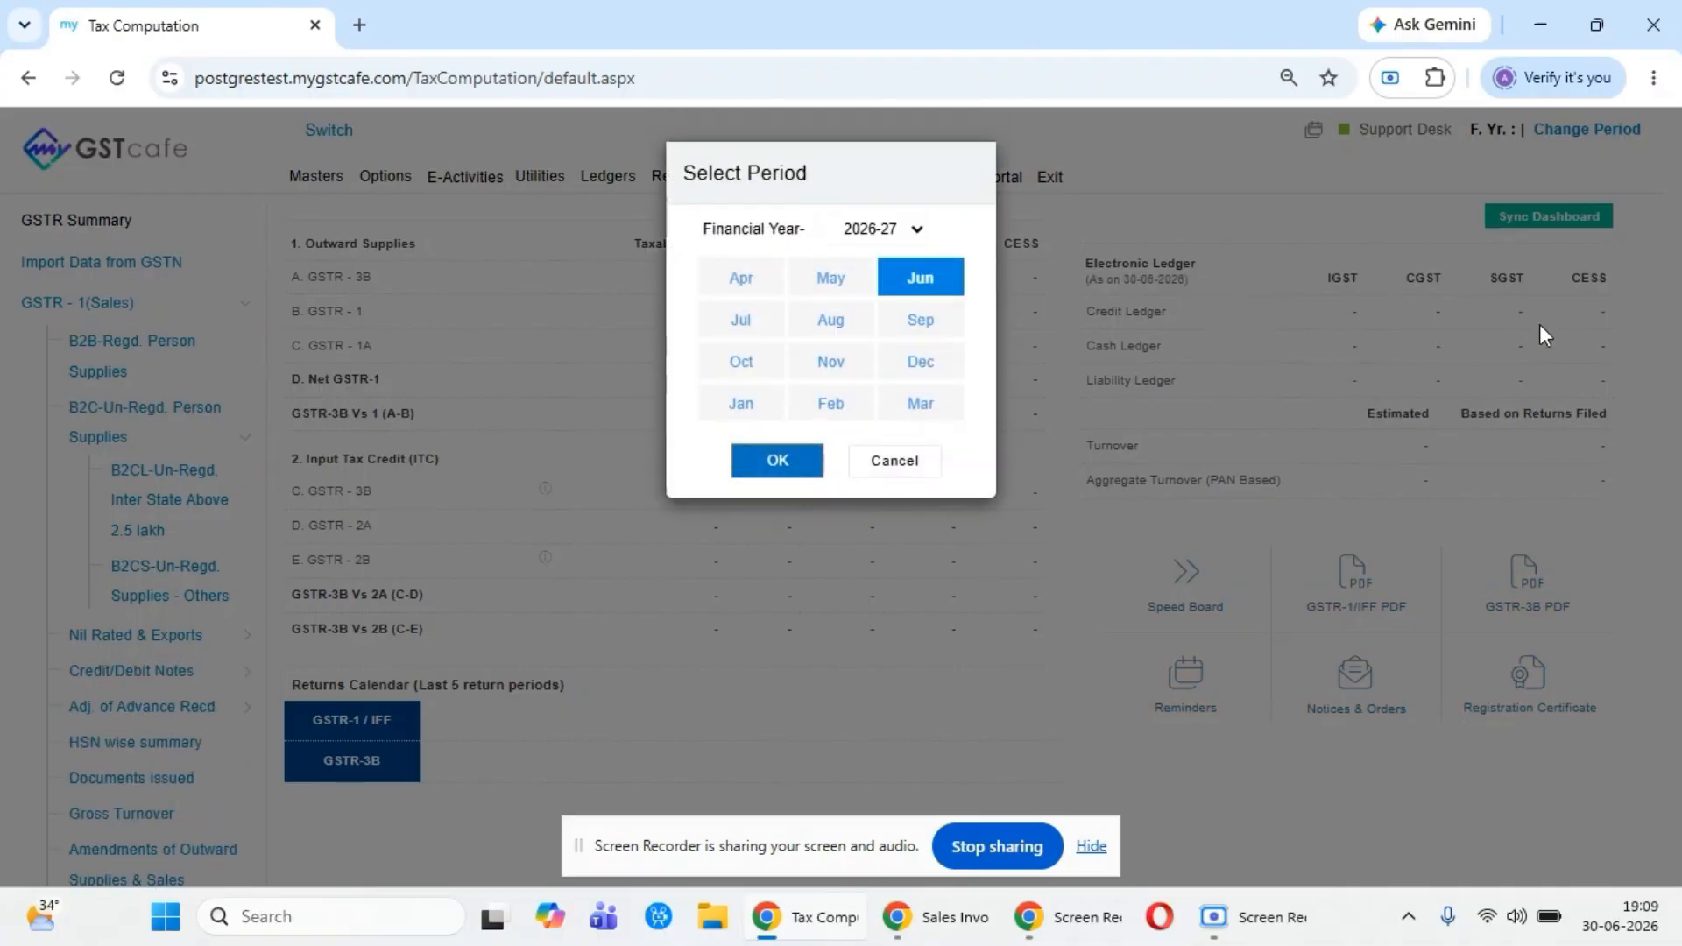
click(793, 460)
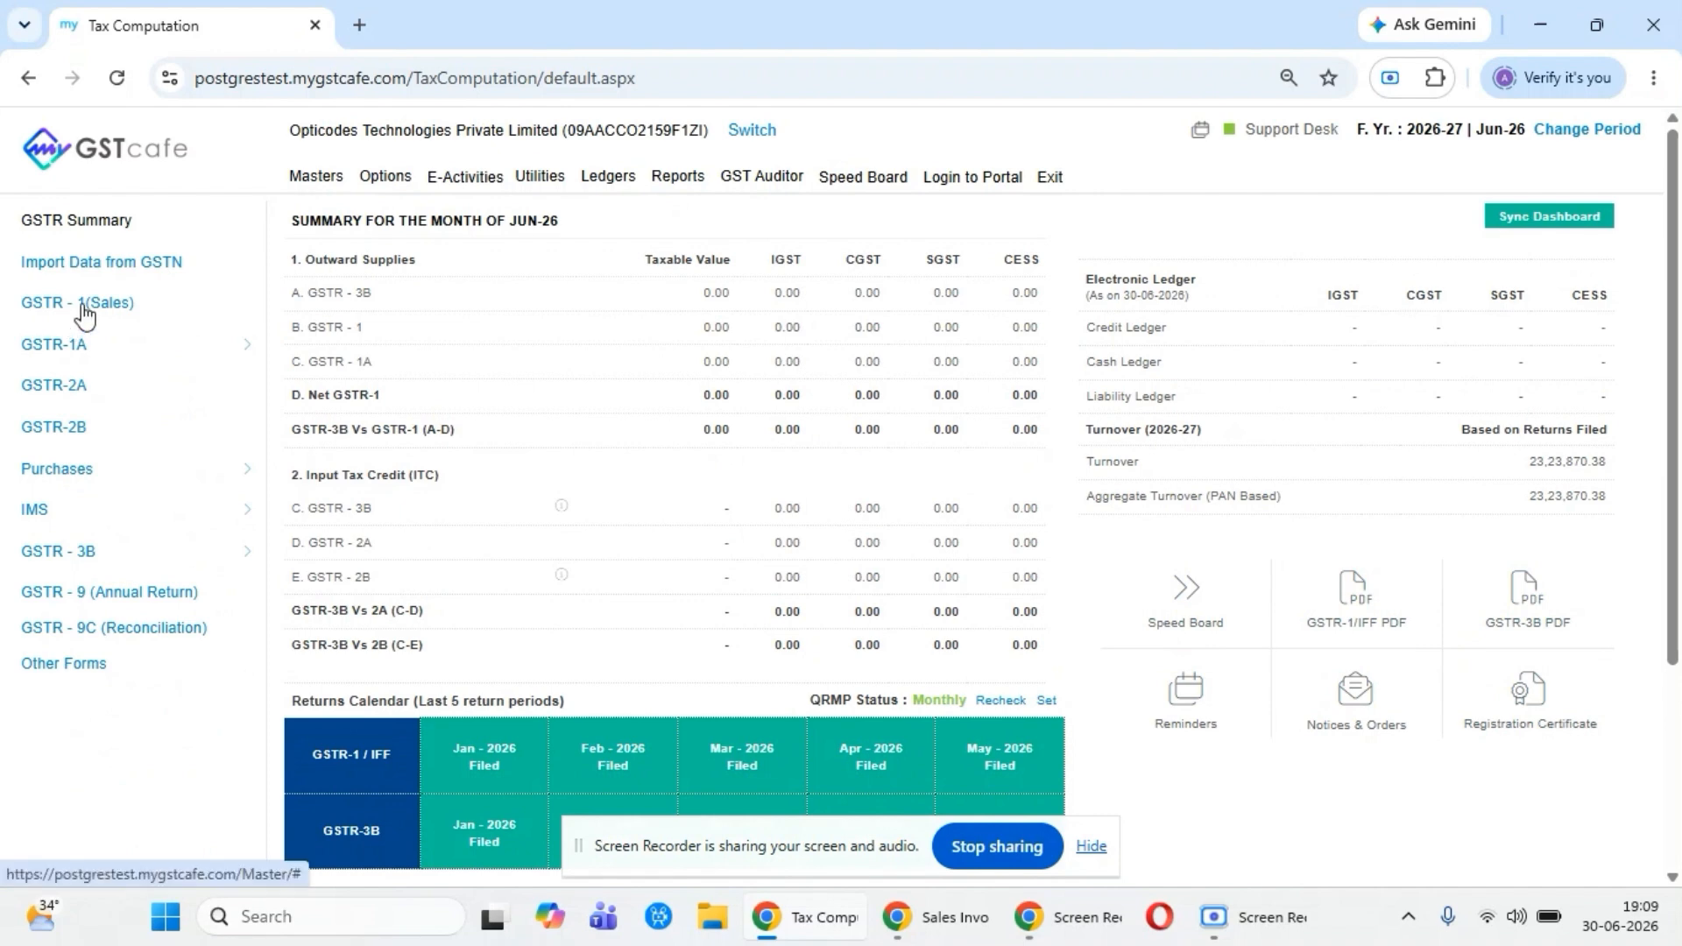
click(83, 305)
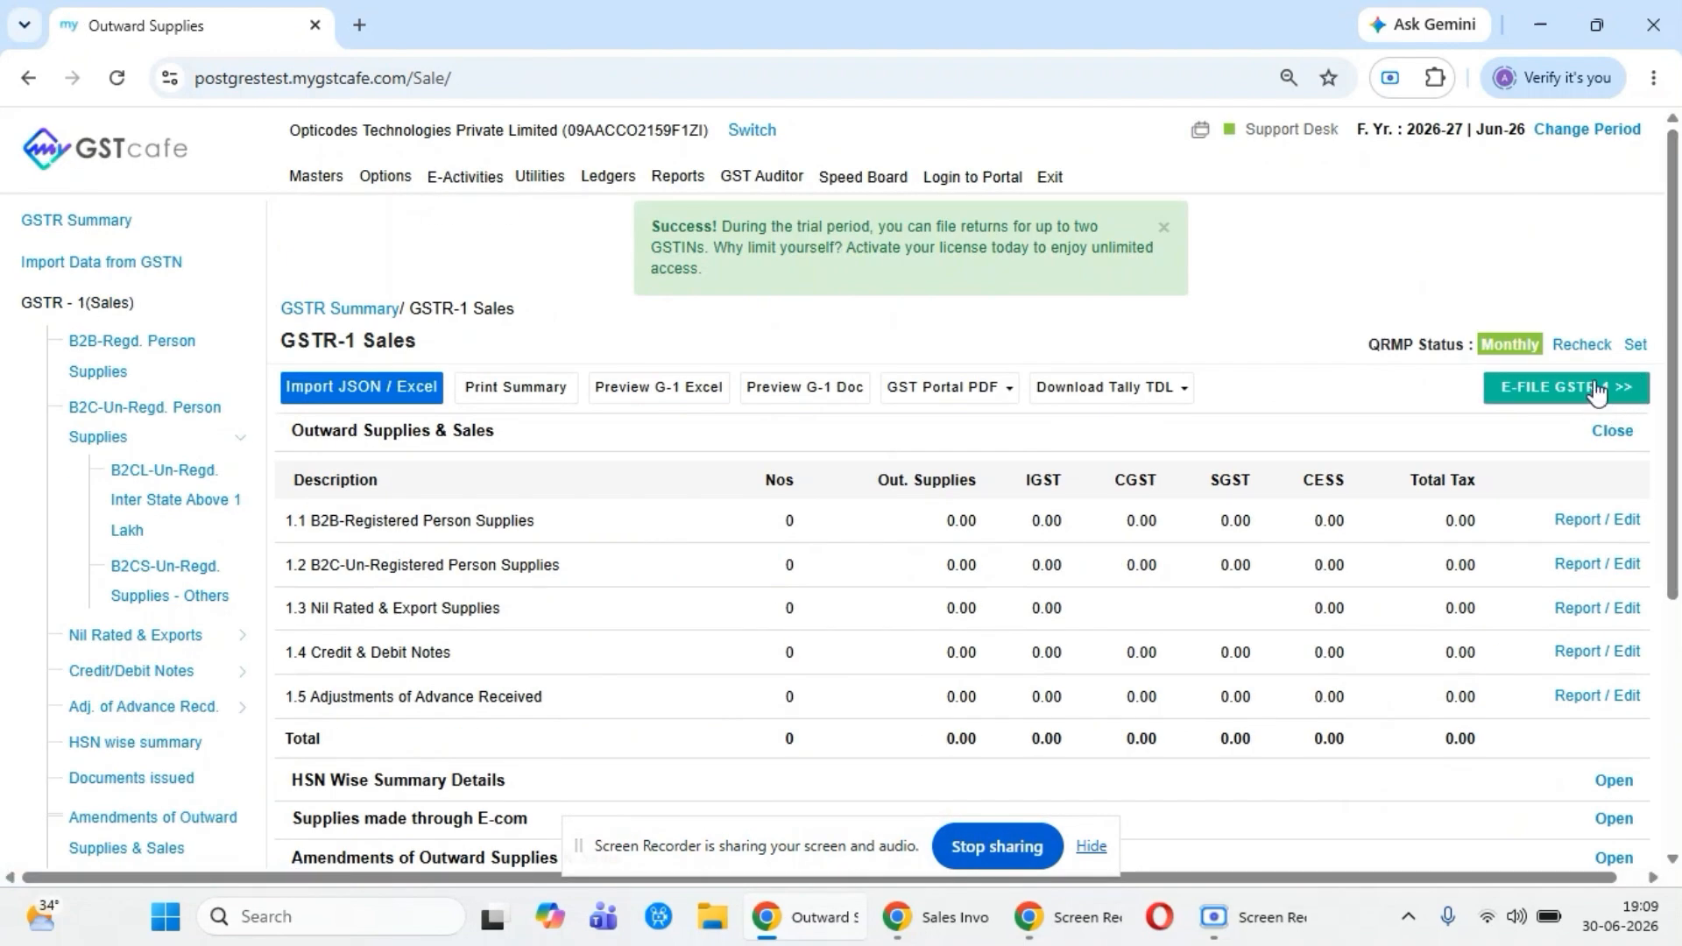
click(1596, 393)
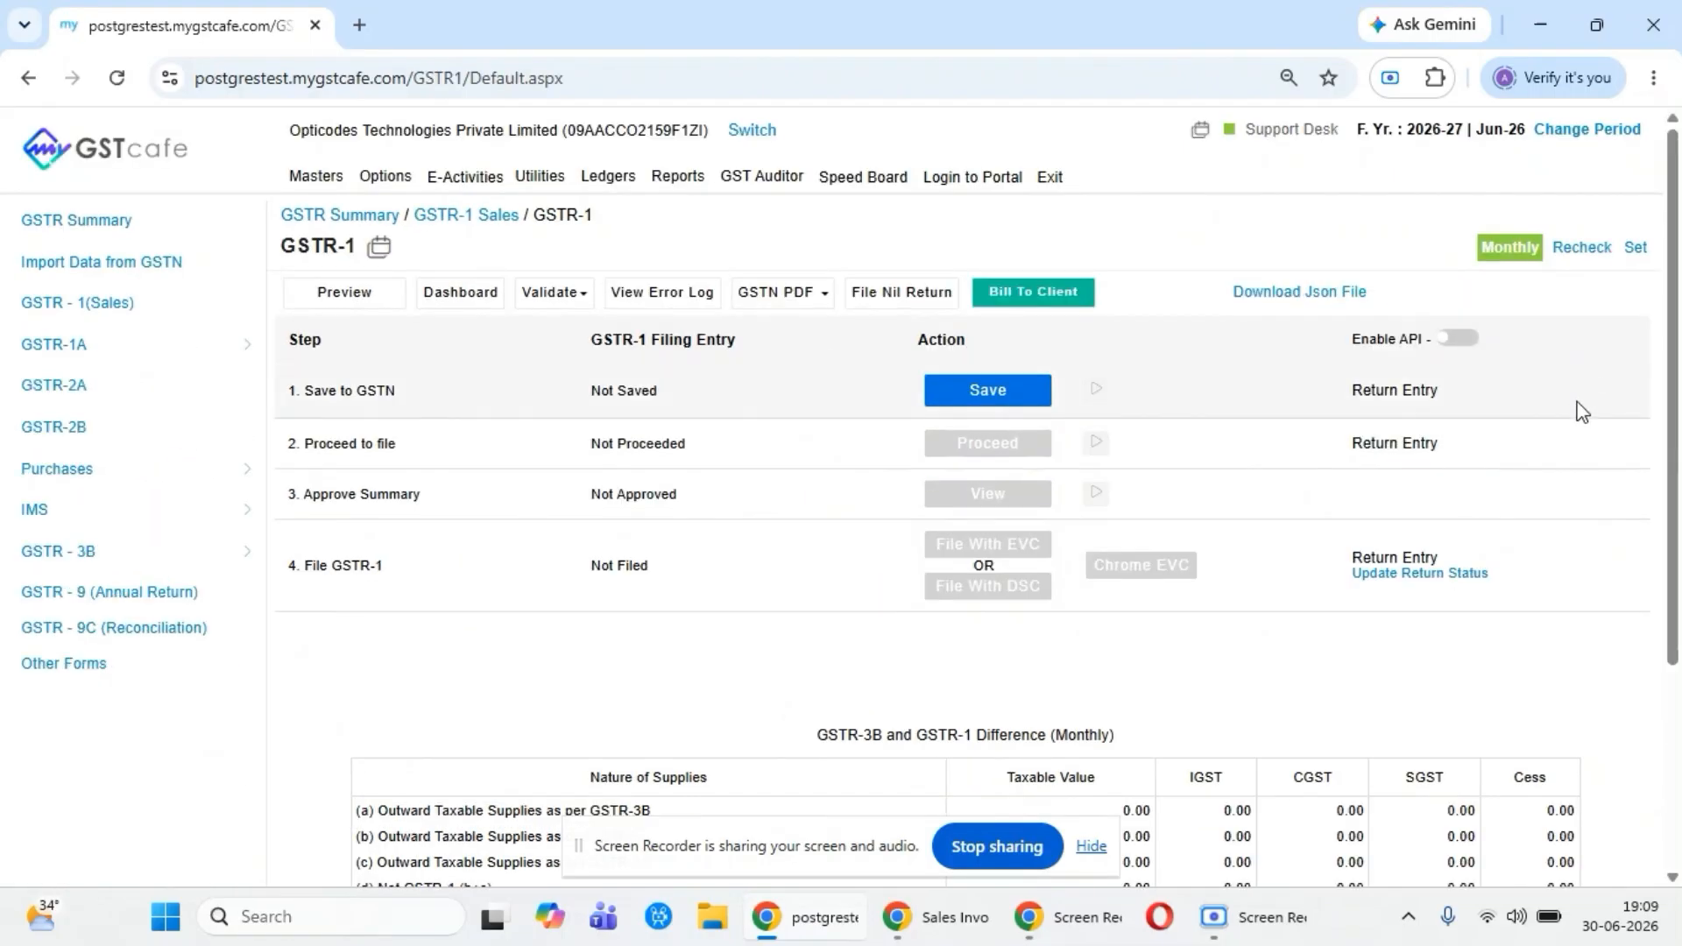
- Save the GSTR-1 data to GSTN despite missing document numbers, log in with the captcha text, and create the Rs.5000 bill
click(982, 399)
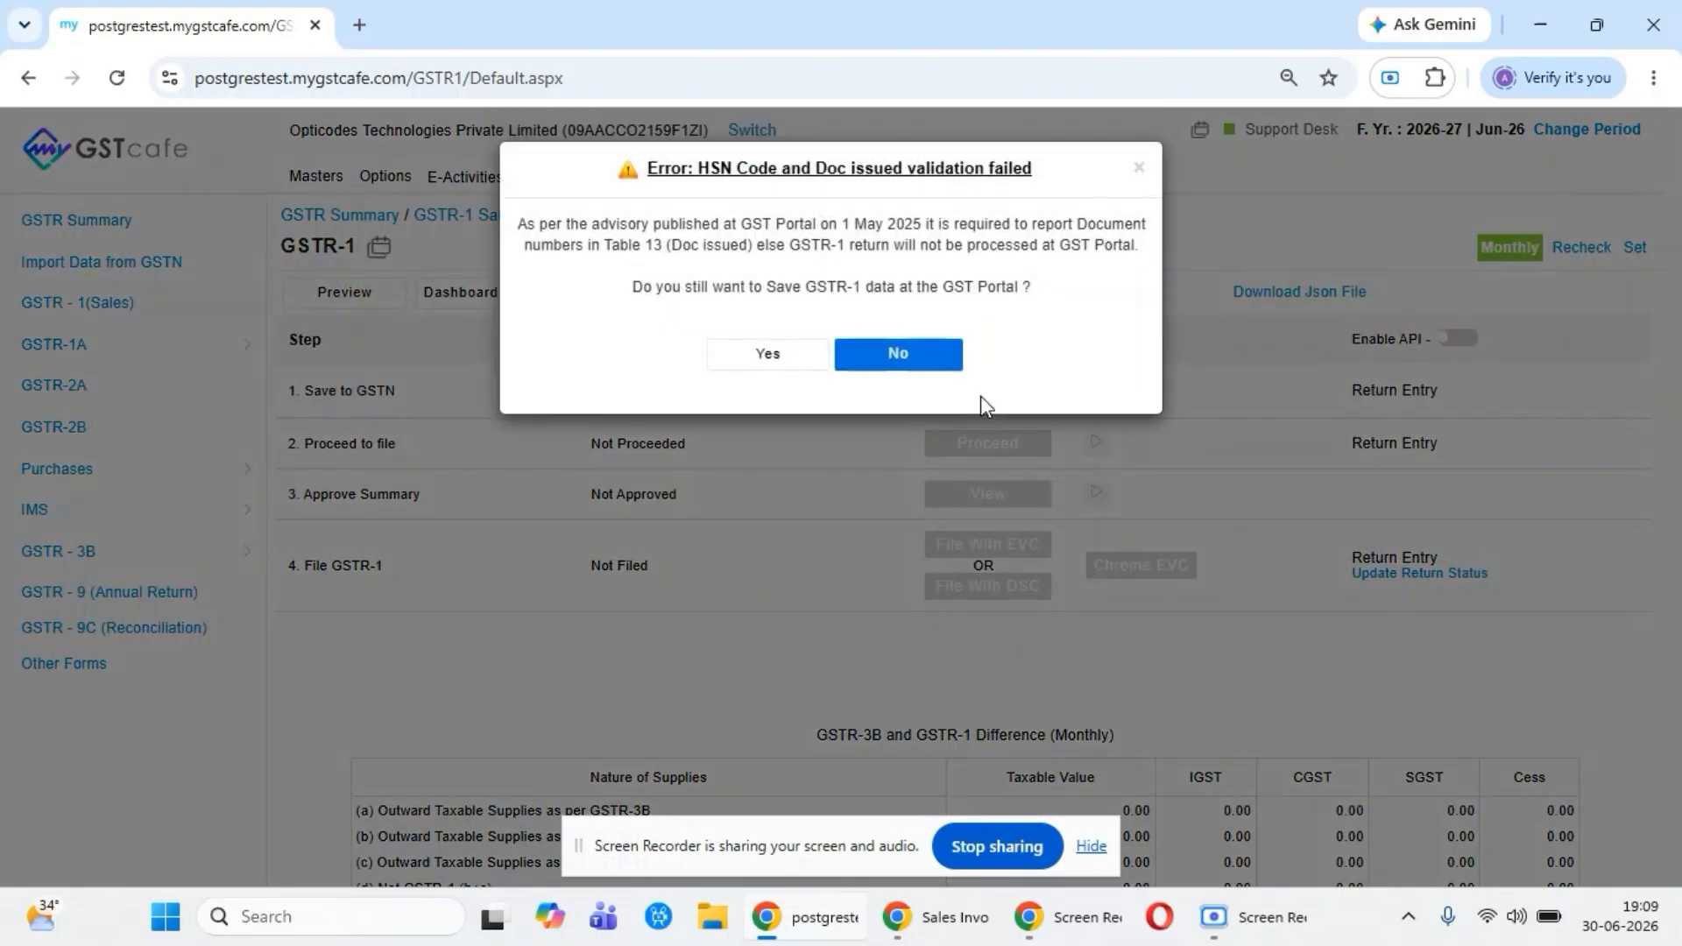
click(769, 353)
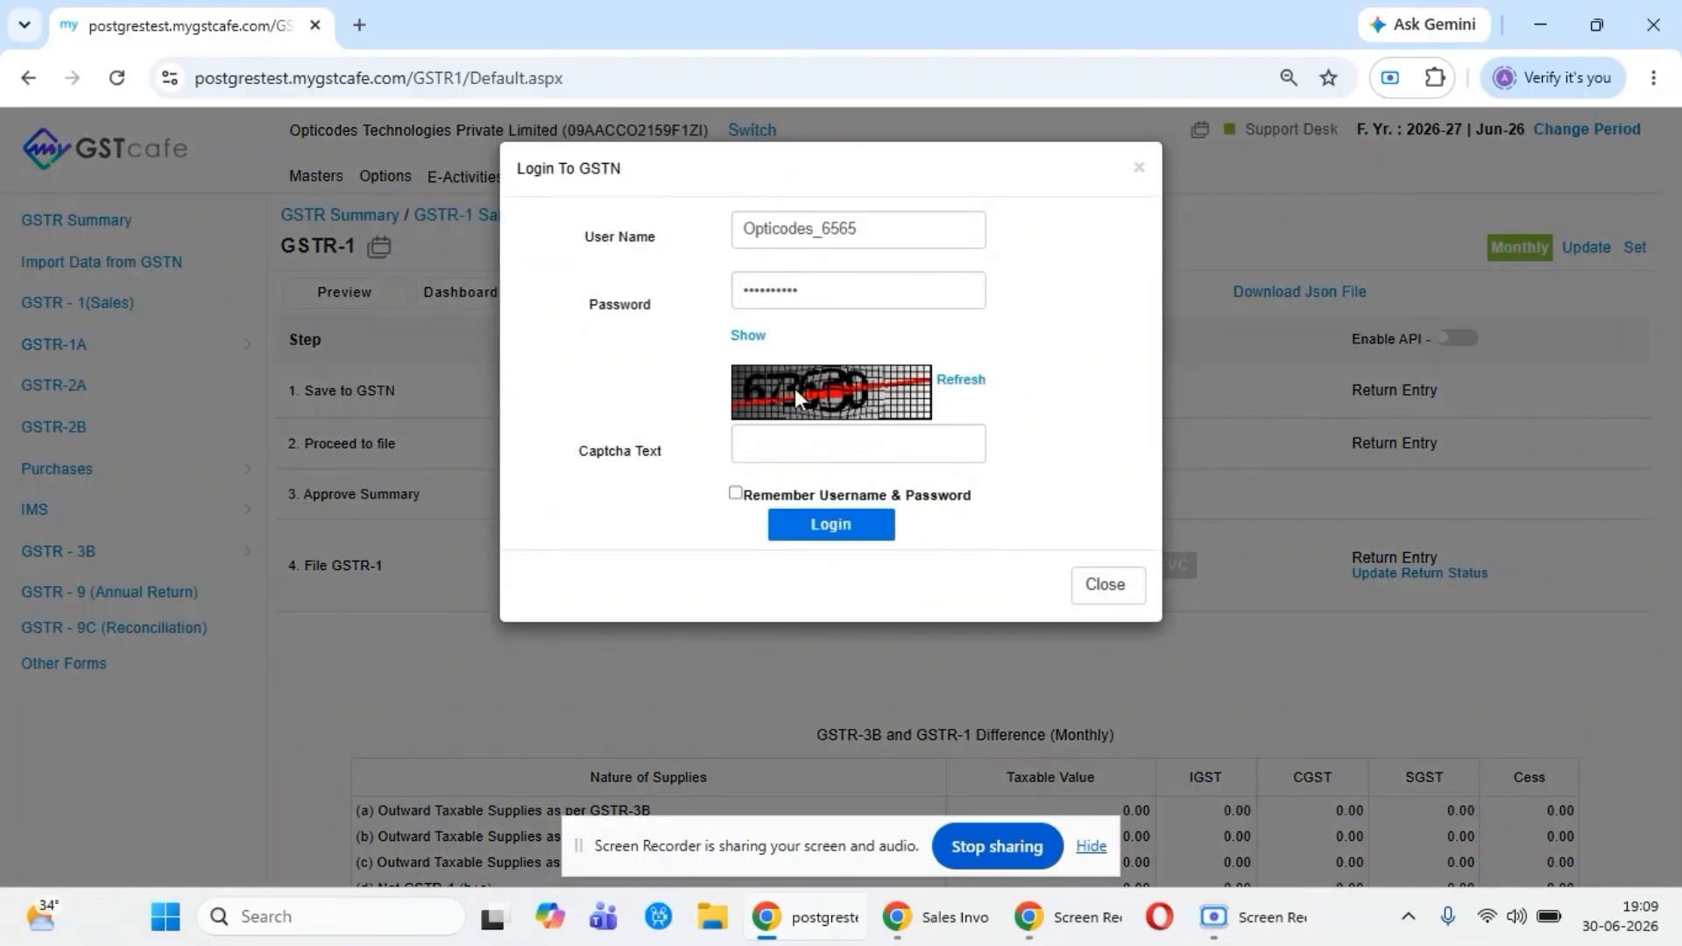
click(820, 454)
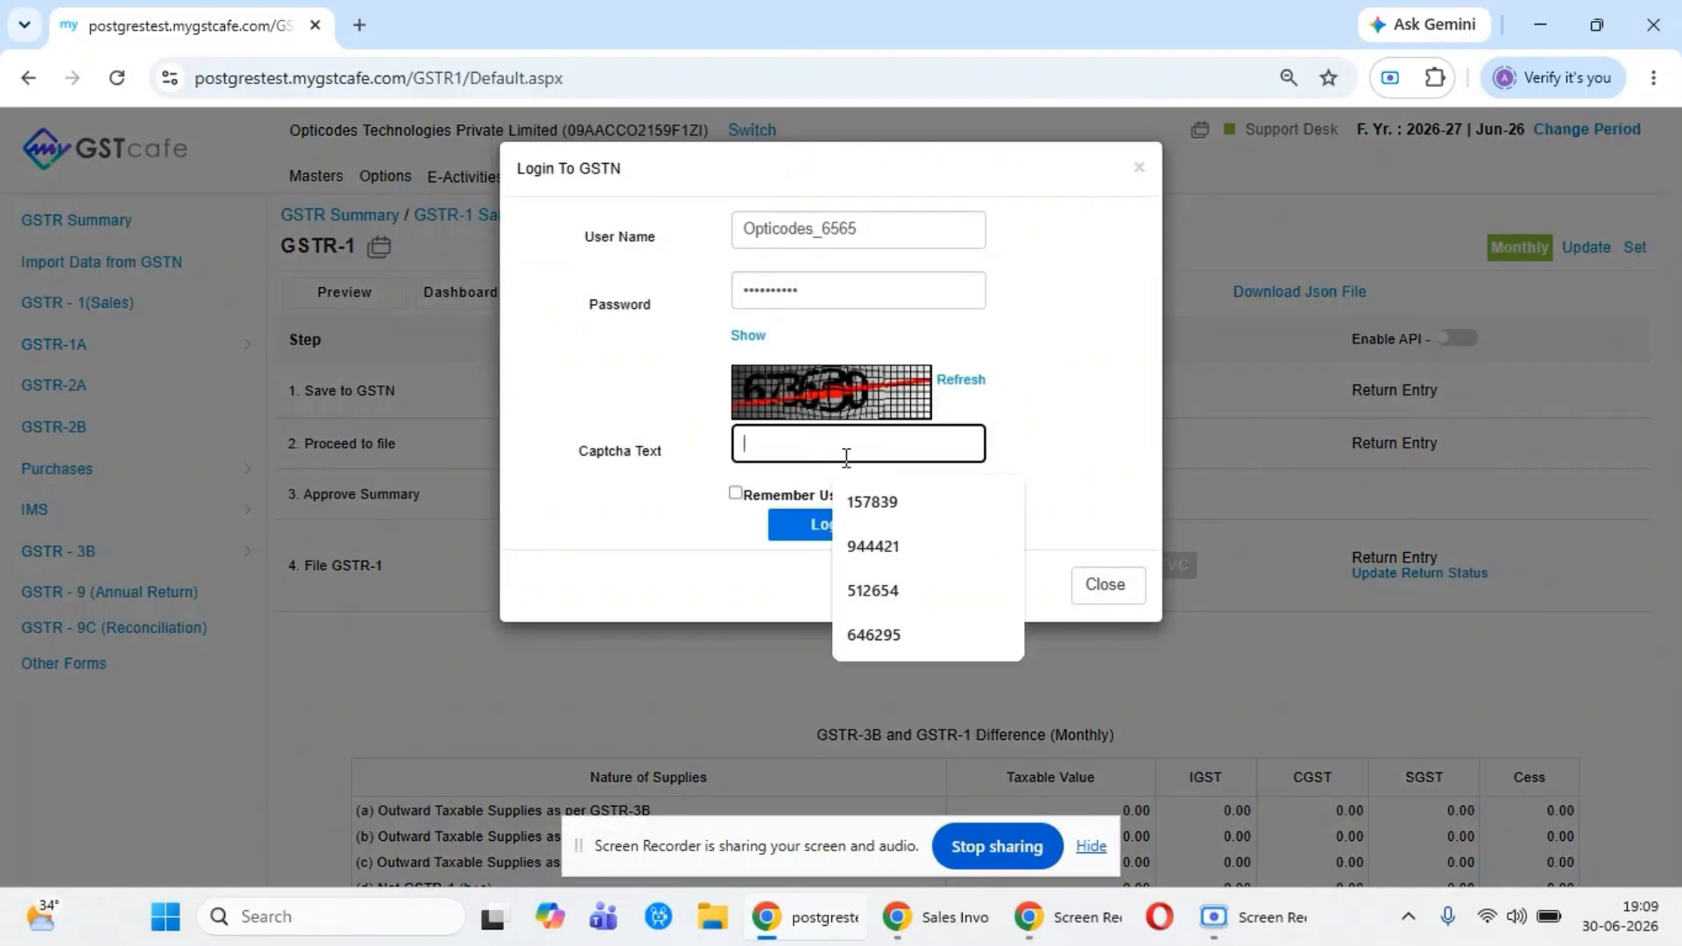
text(676)
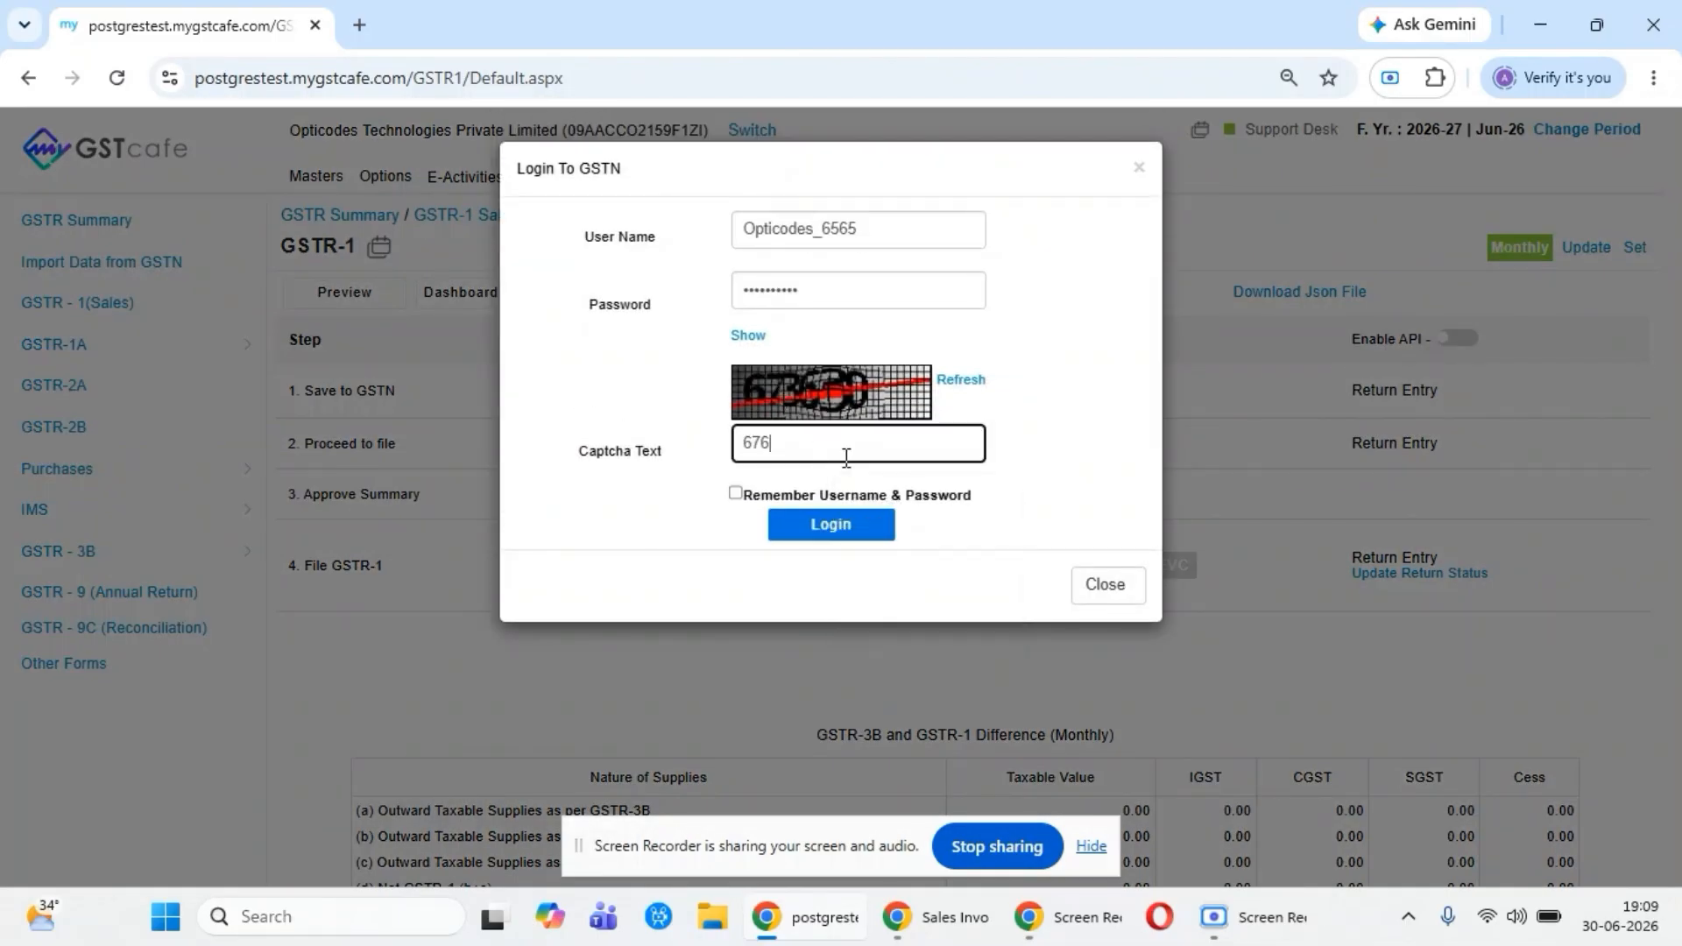
text(\)
key(BackSpace)
text(3630)
click(858, 524)
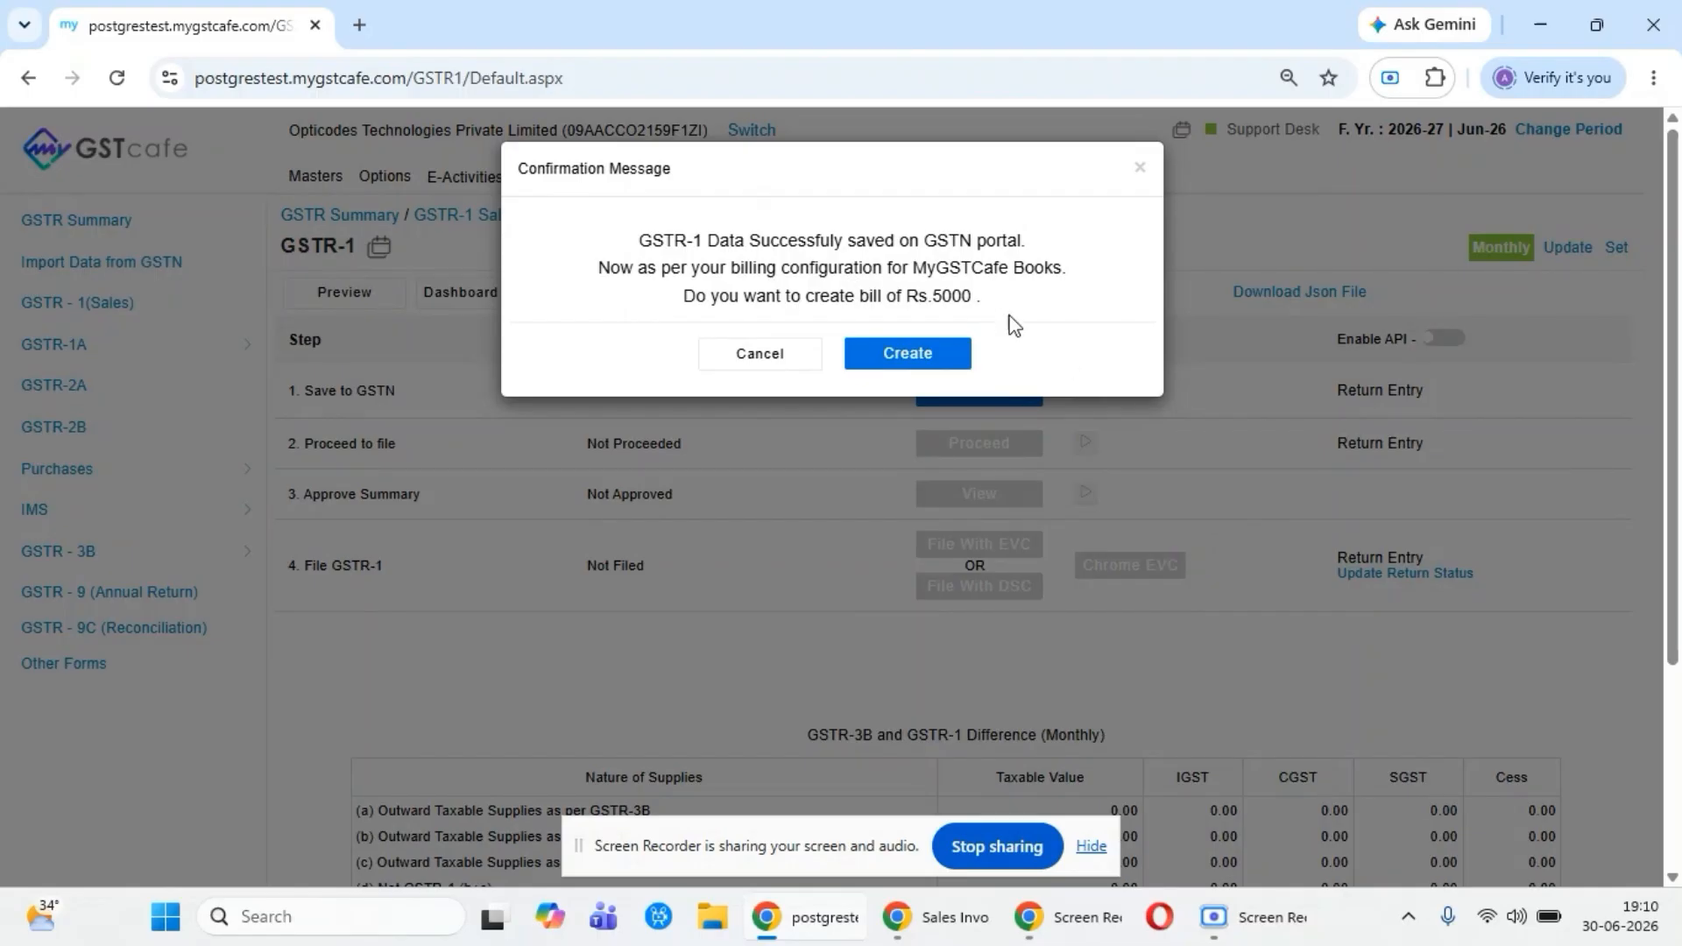
click(912, 359)
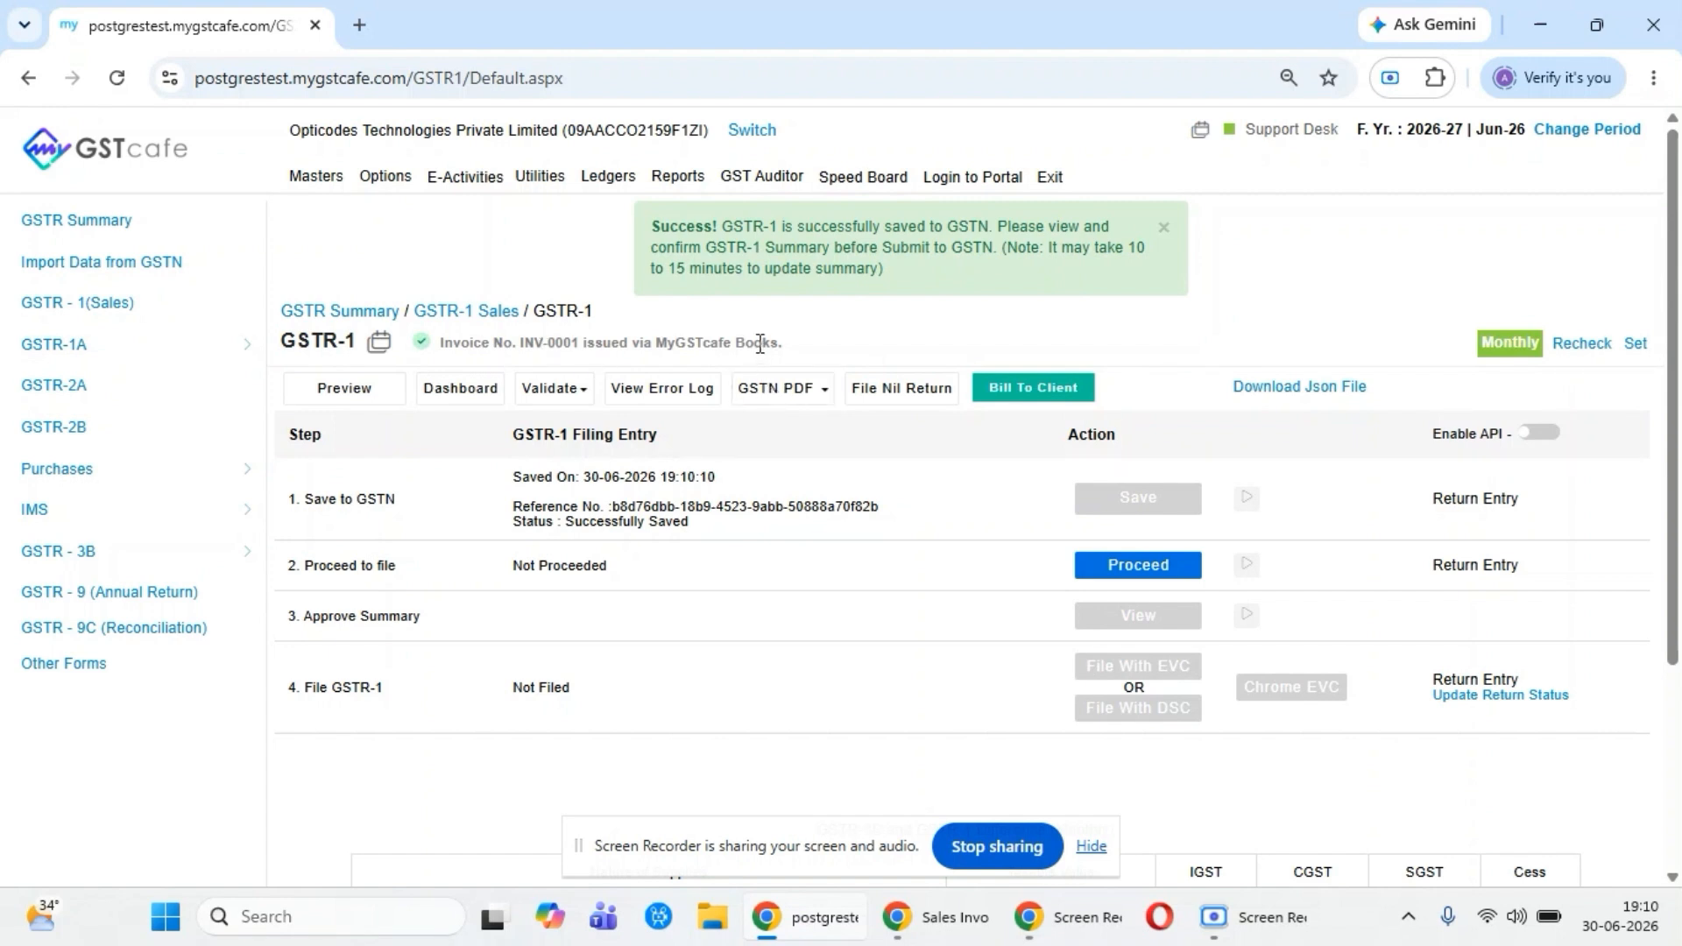
- Switch to MyGSTcafe Books, refresh the sales list and open the Opticodes Technologies Private Limited invoice to review its details
key(alt+Tab)
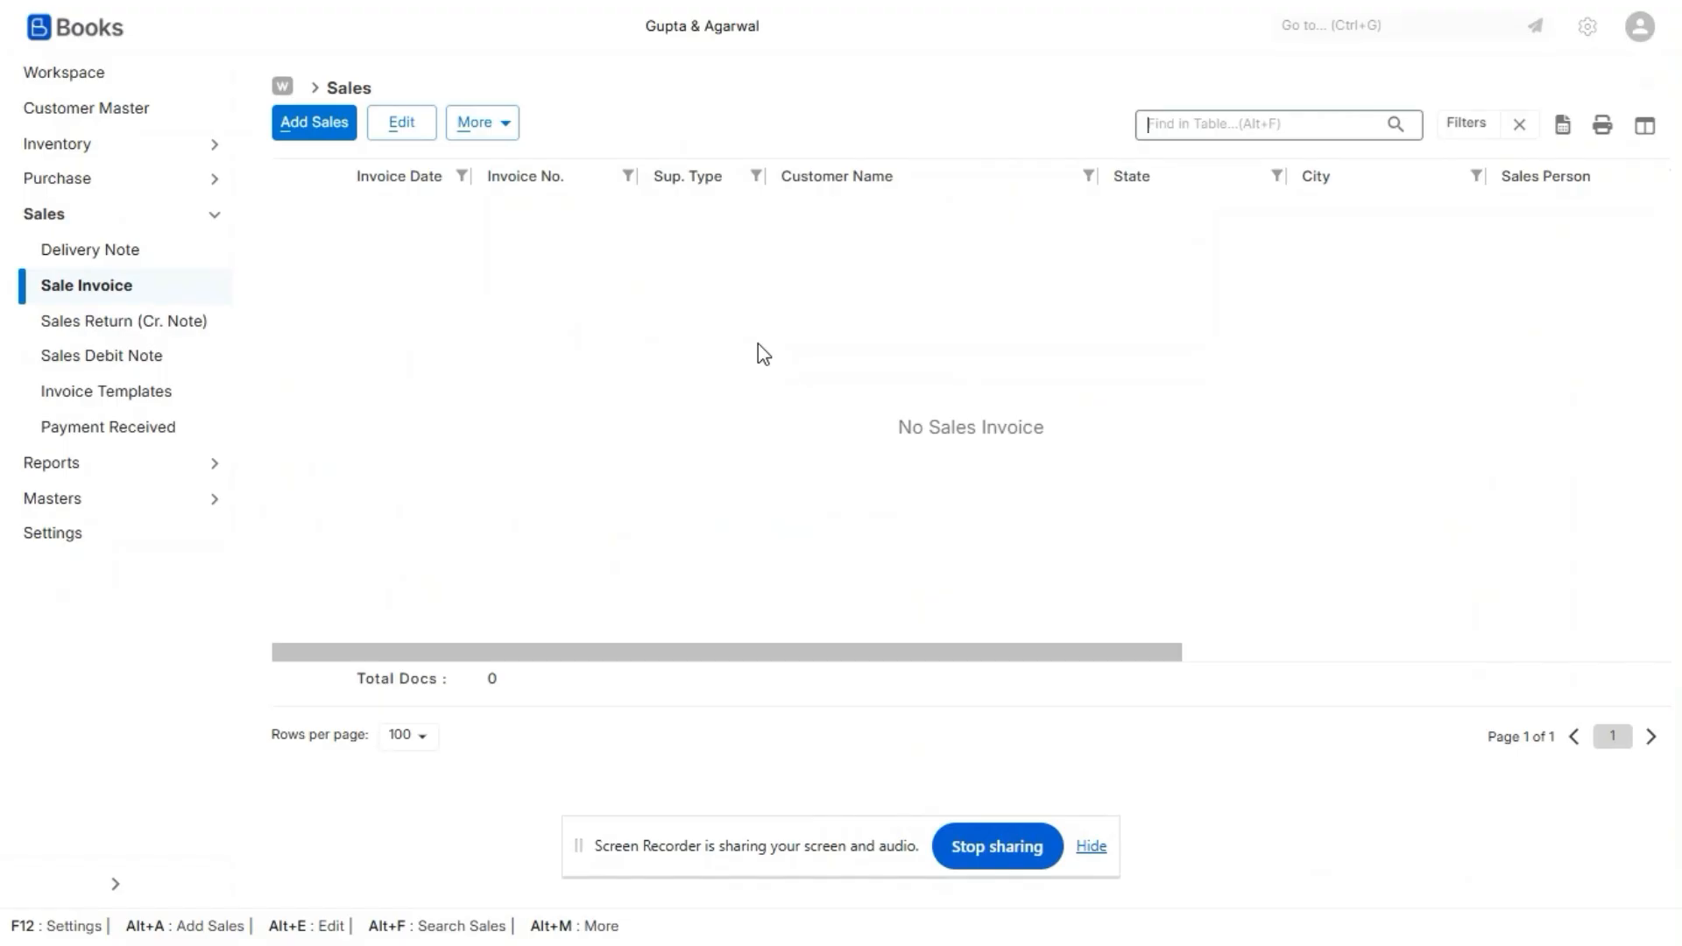
key(alt+a)
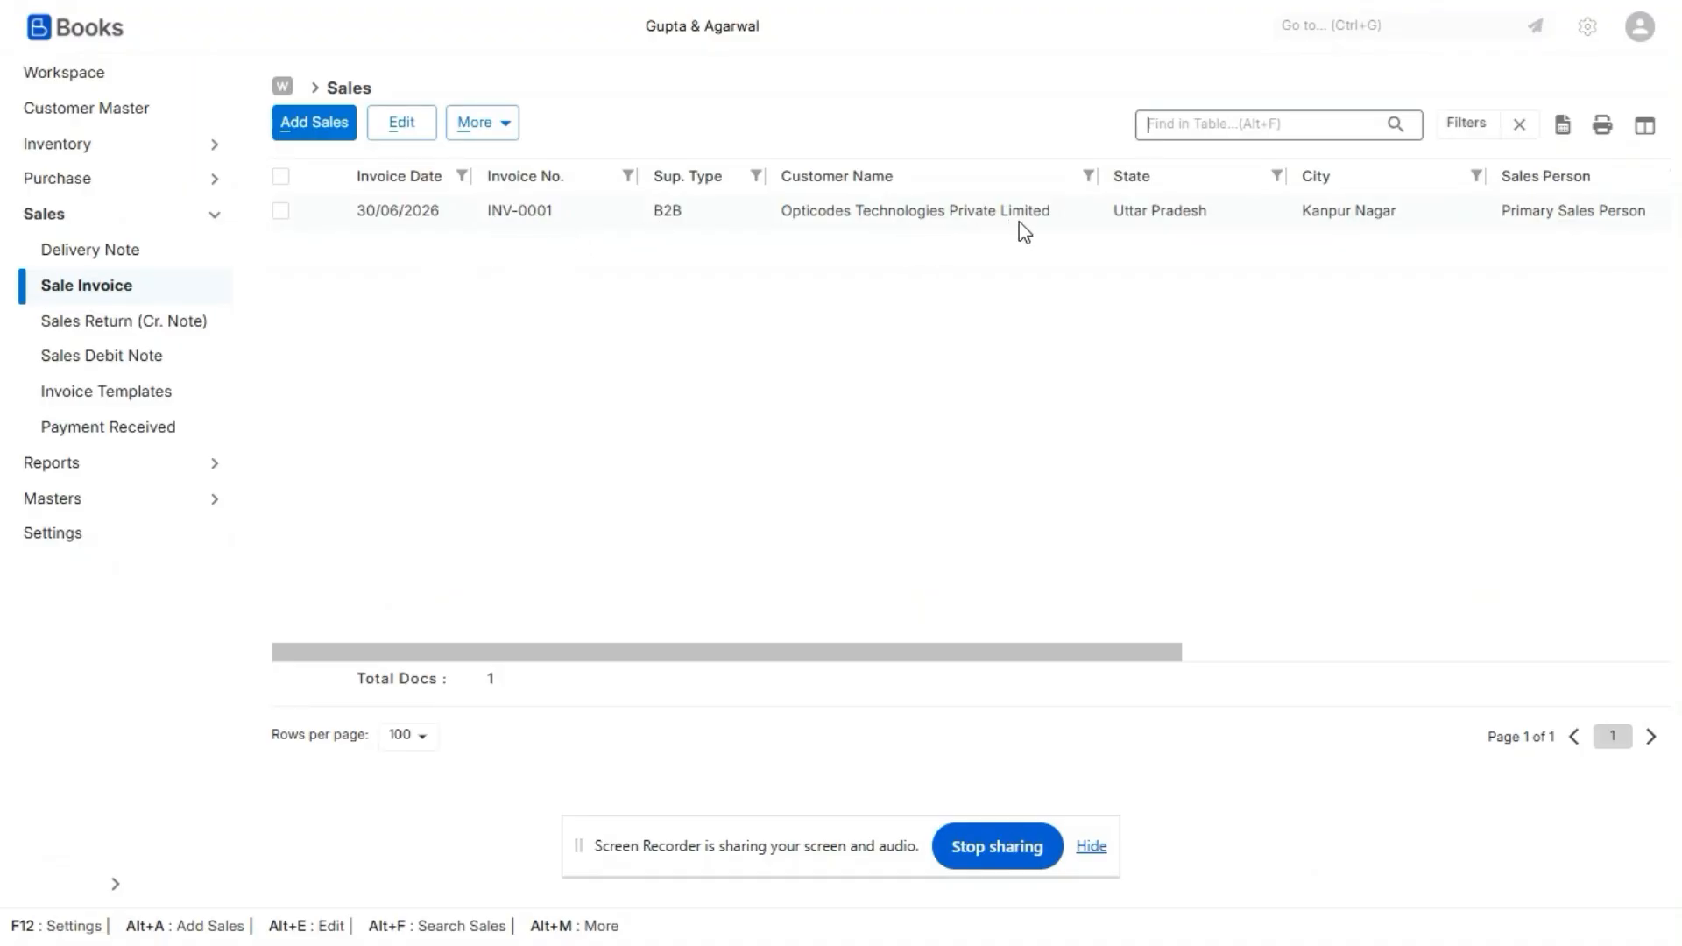
click(280, 211)
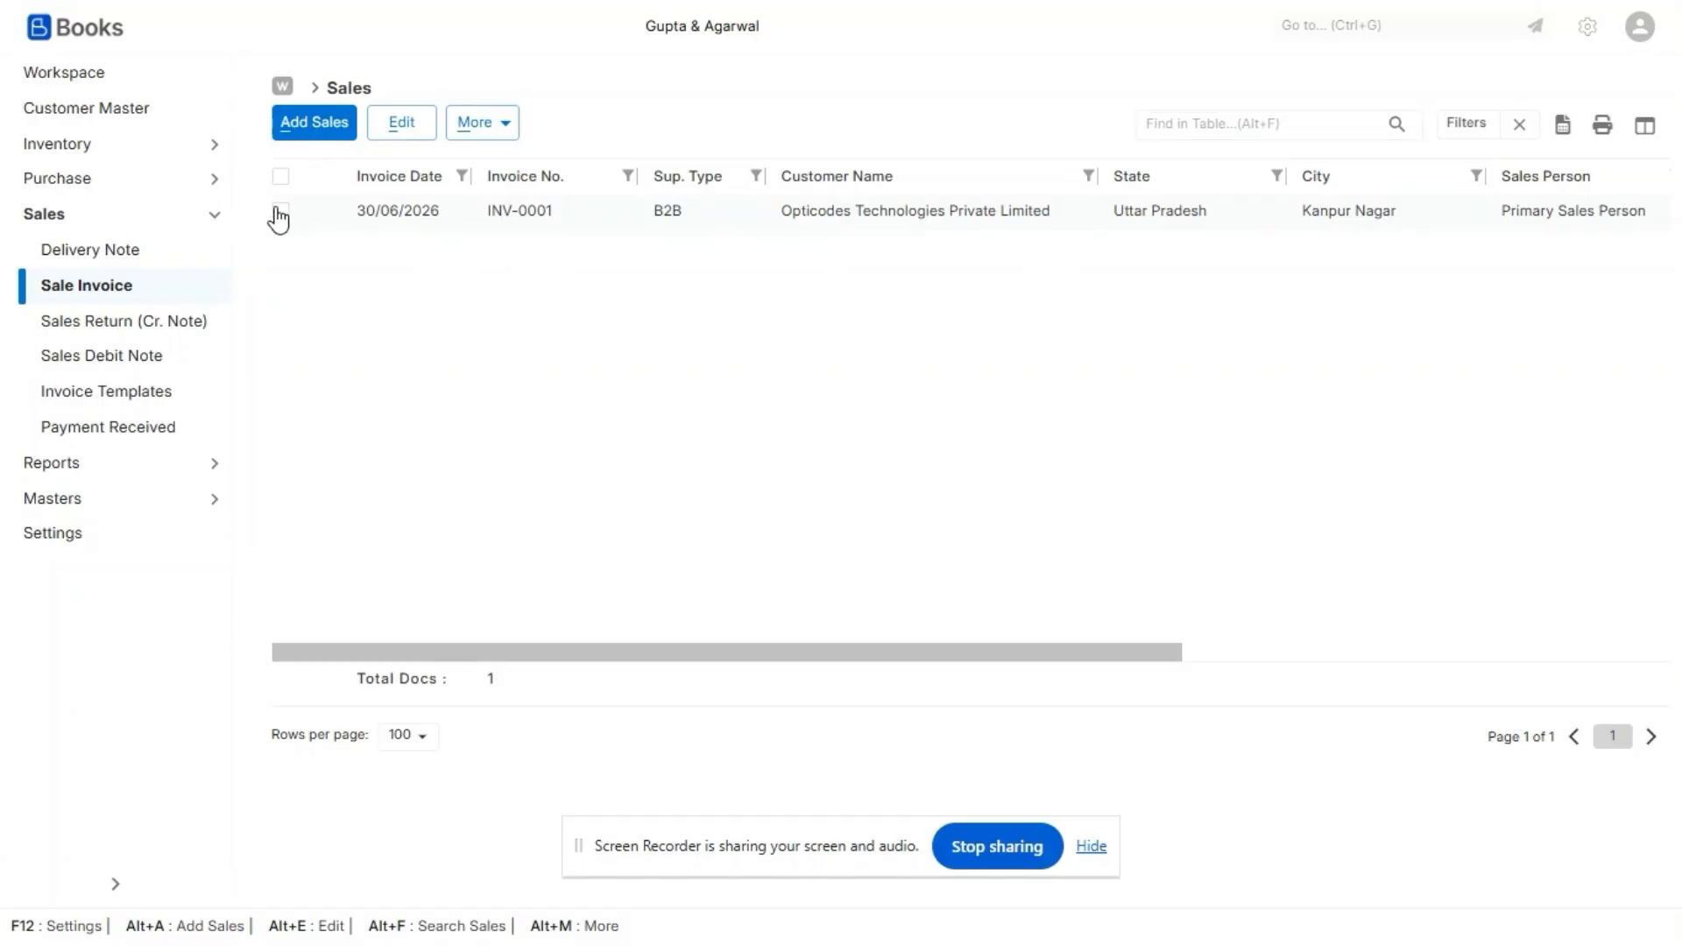
click(398, 123)
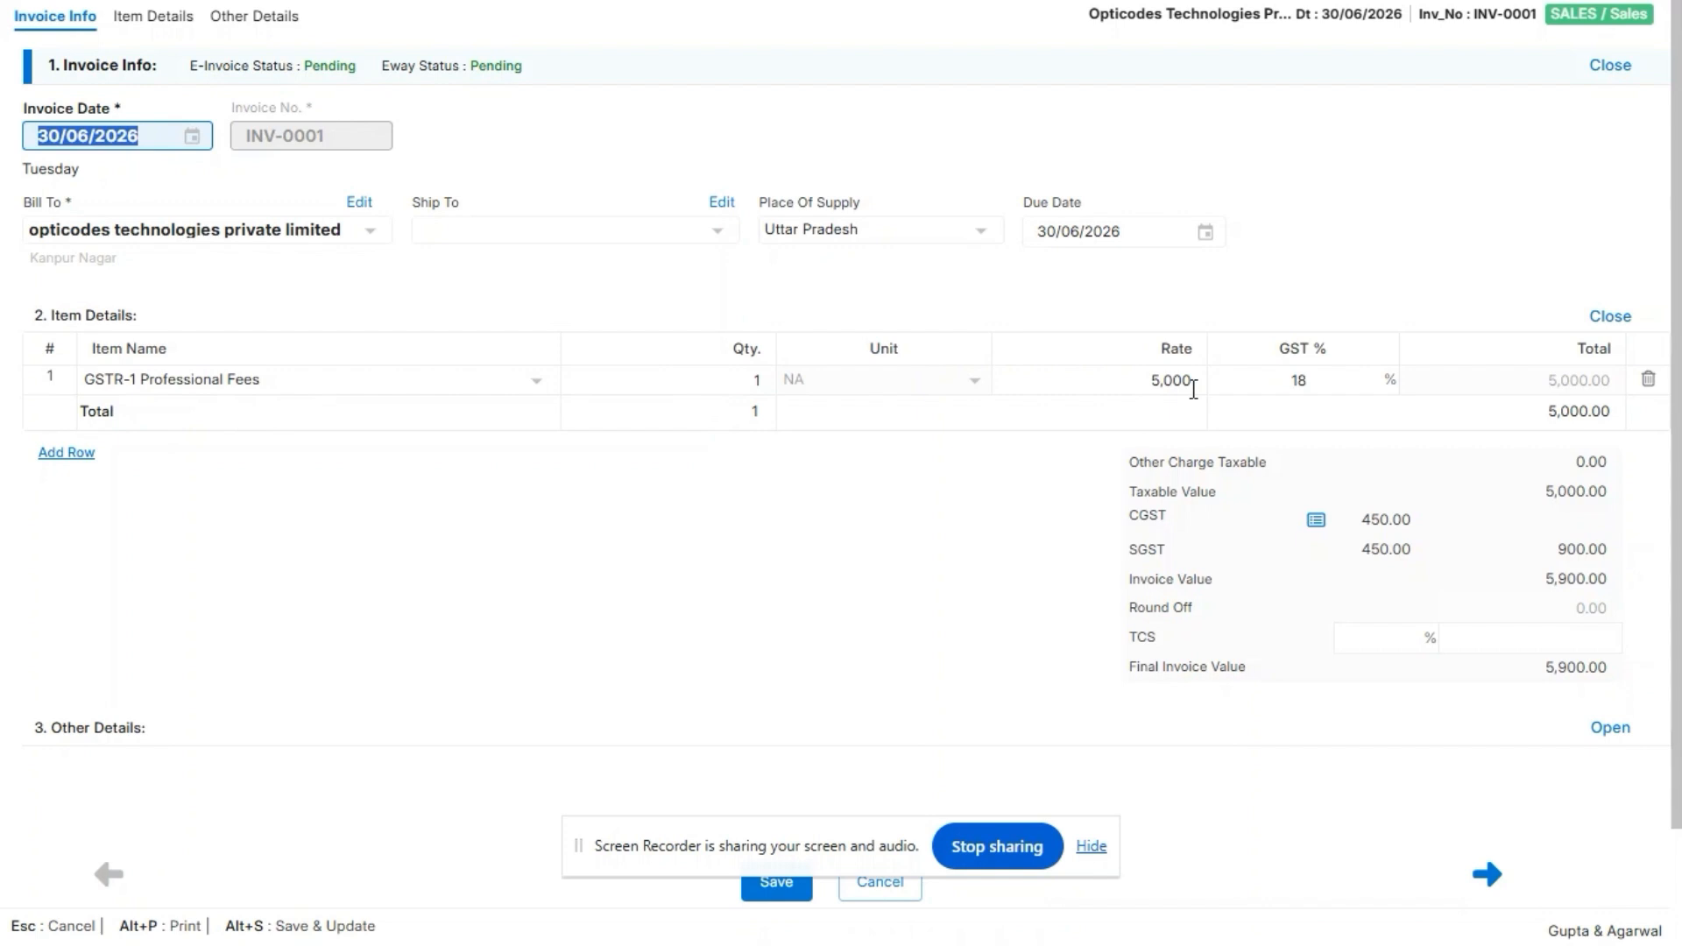
- Switch to MyGSTcafe, review the Opticodes Technologies Private Limited billing integration and its invoicing rule's mode options, and leave without saving
key(alt+Tab)
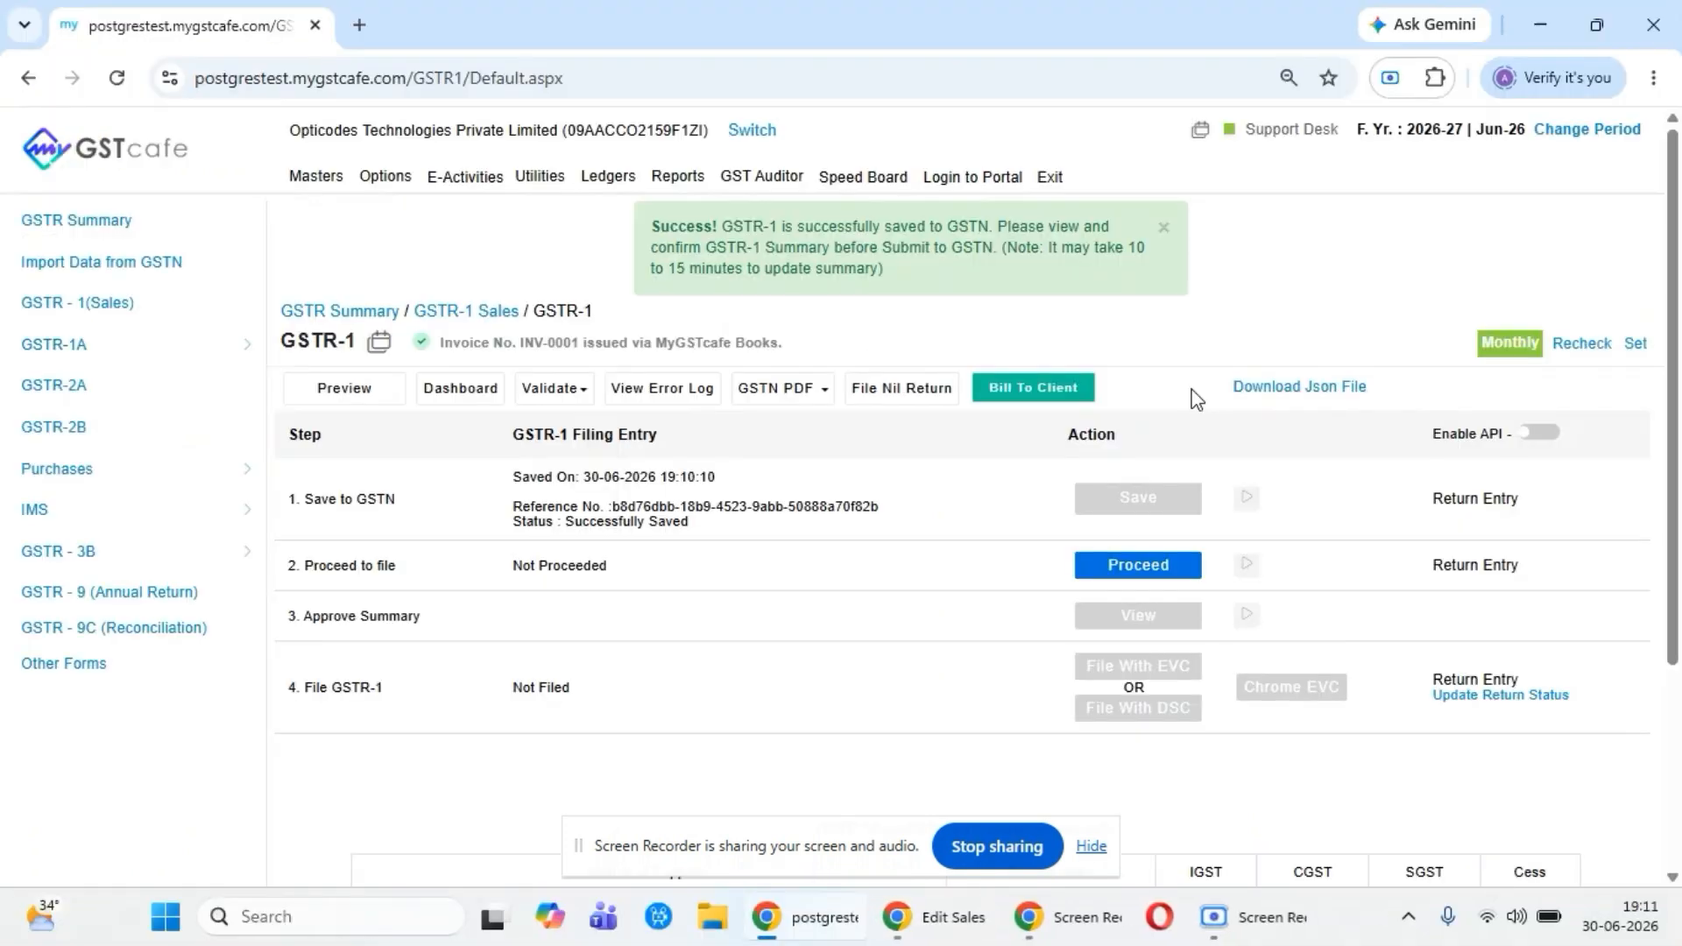
click(561, 185)
click(637, 514)
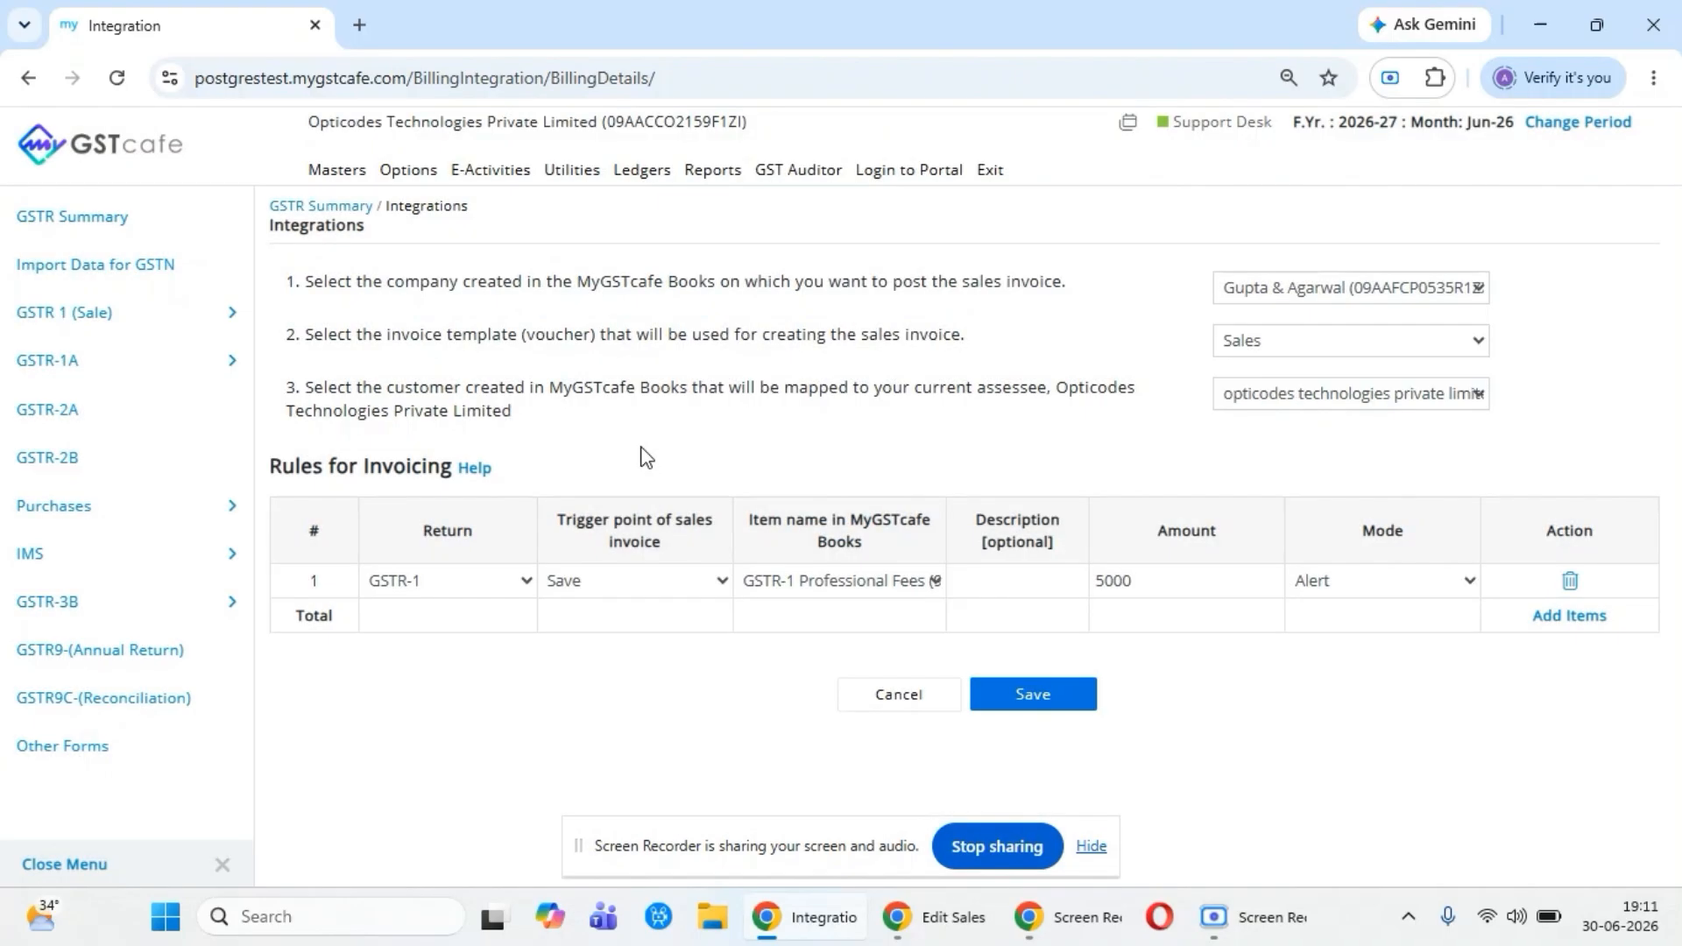
click(999, 581)
click(1405, 583)
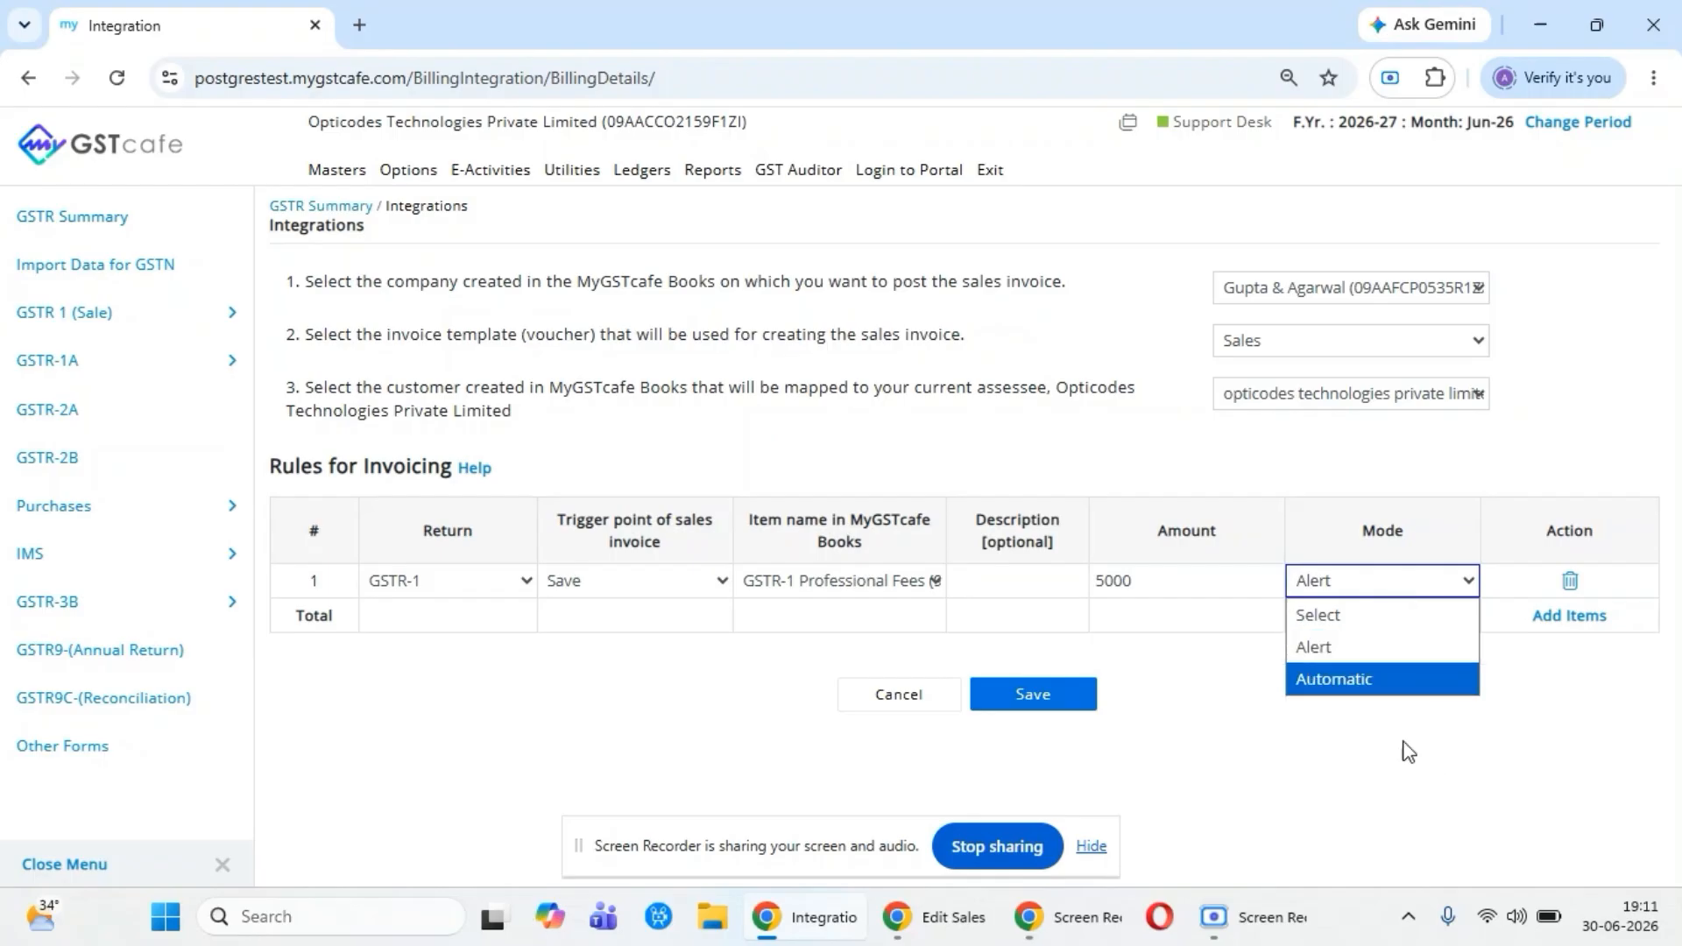
click(895, 694)
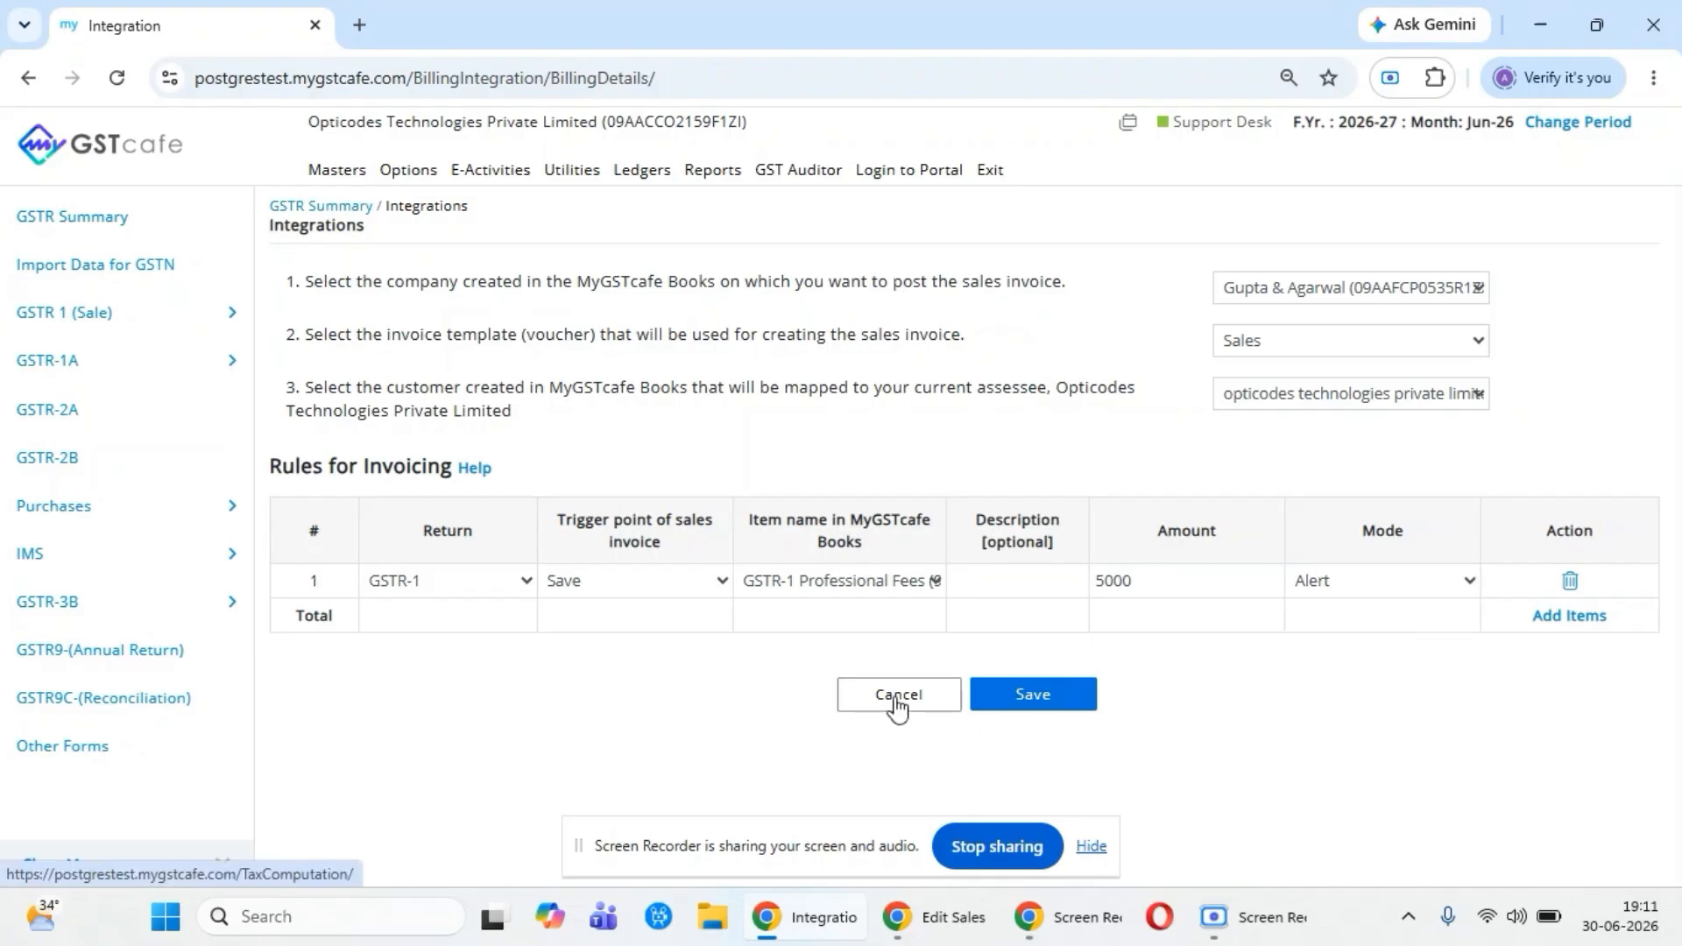
click(895, 697)
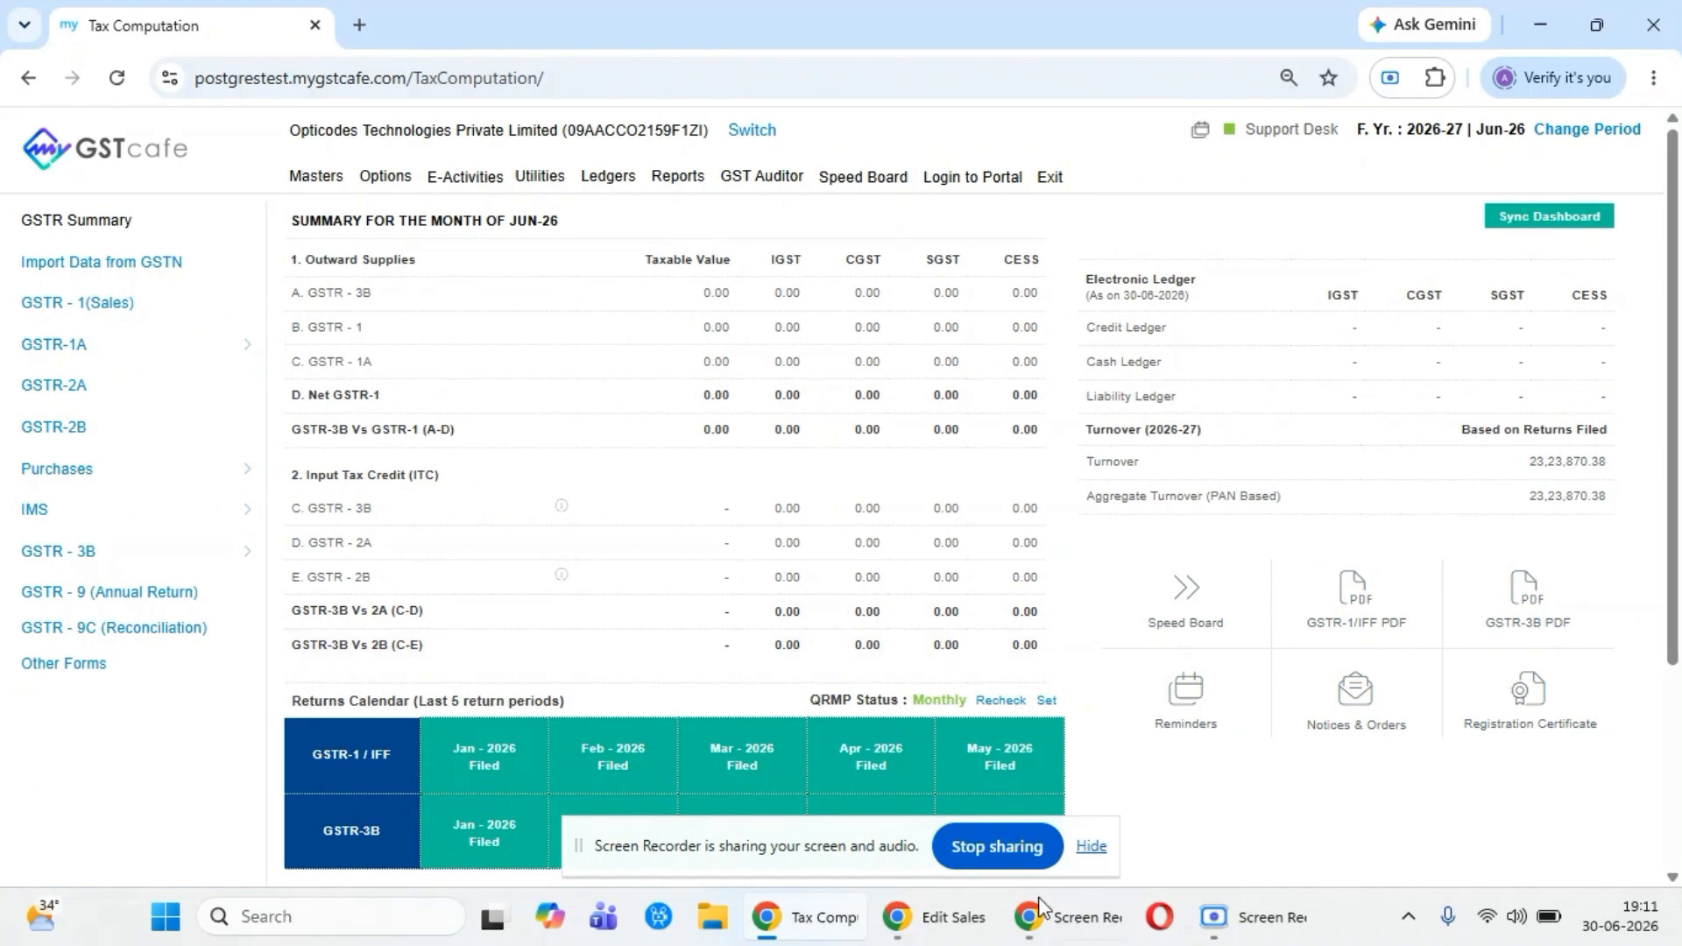
- Switch to MyGSTcafe Books, close the open sales invoice, and examine the Add Payment form under Payment Received without recording a payment
mouse_move(1065, 937)
click(933, 920)
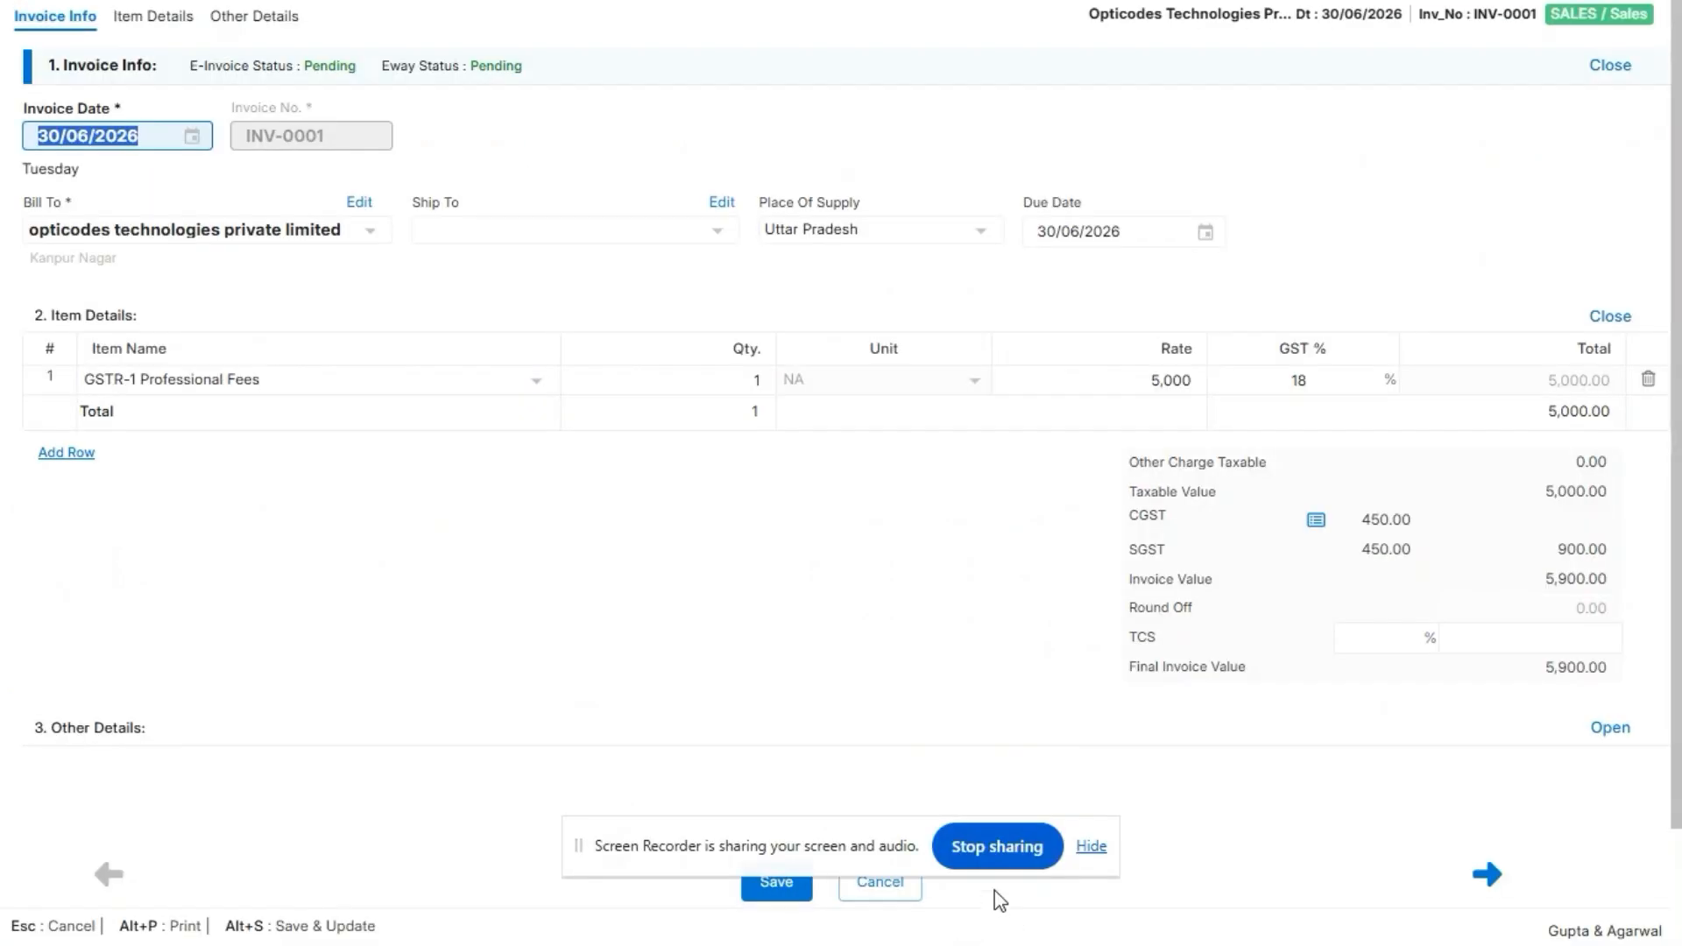
click(876, 895)
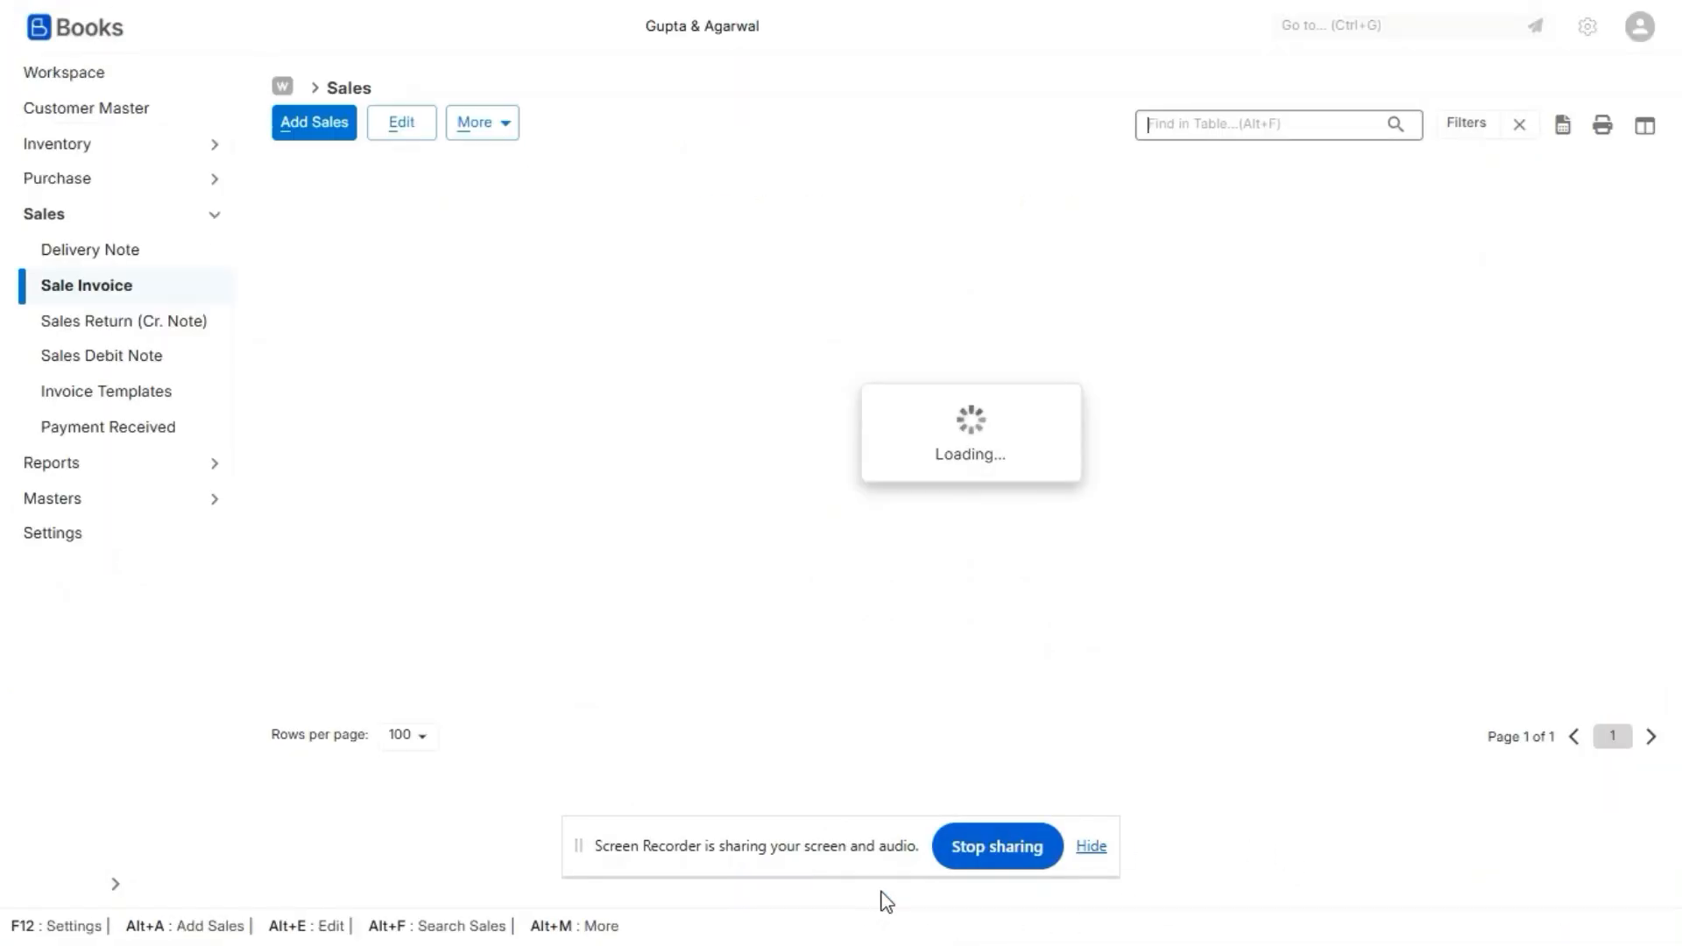
click(109, 429)
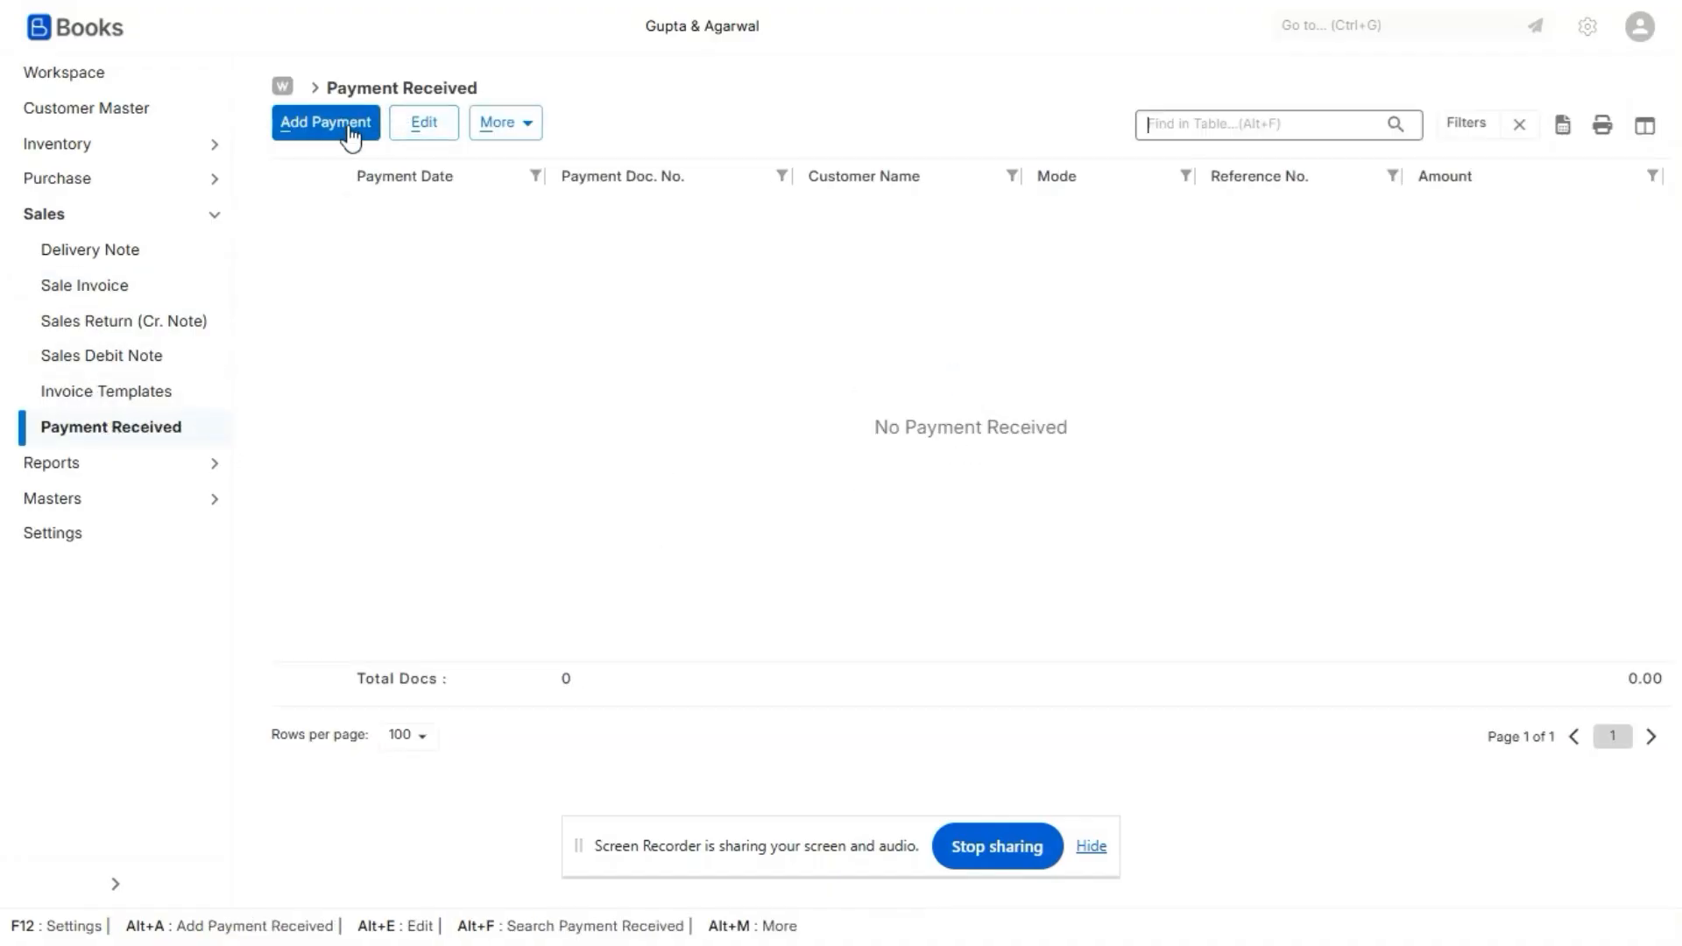
click(351, 131)
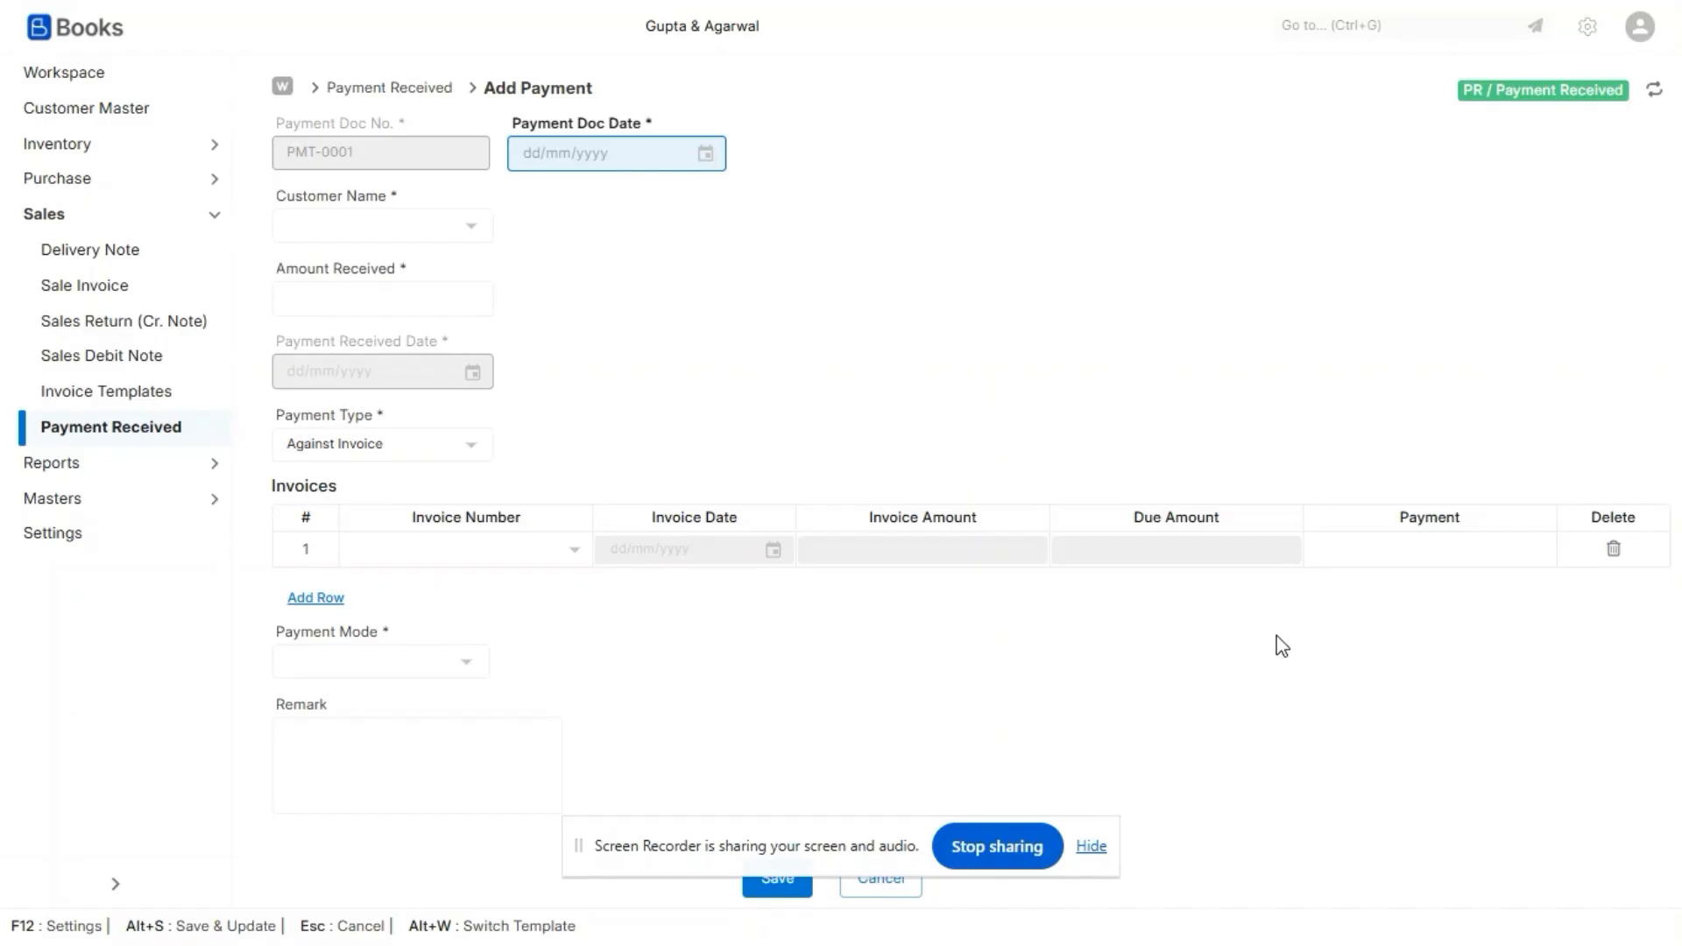
click(772, 889)
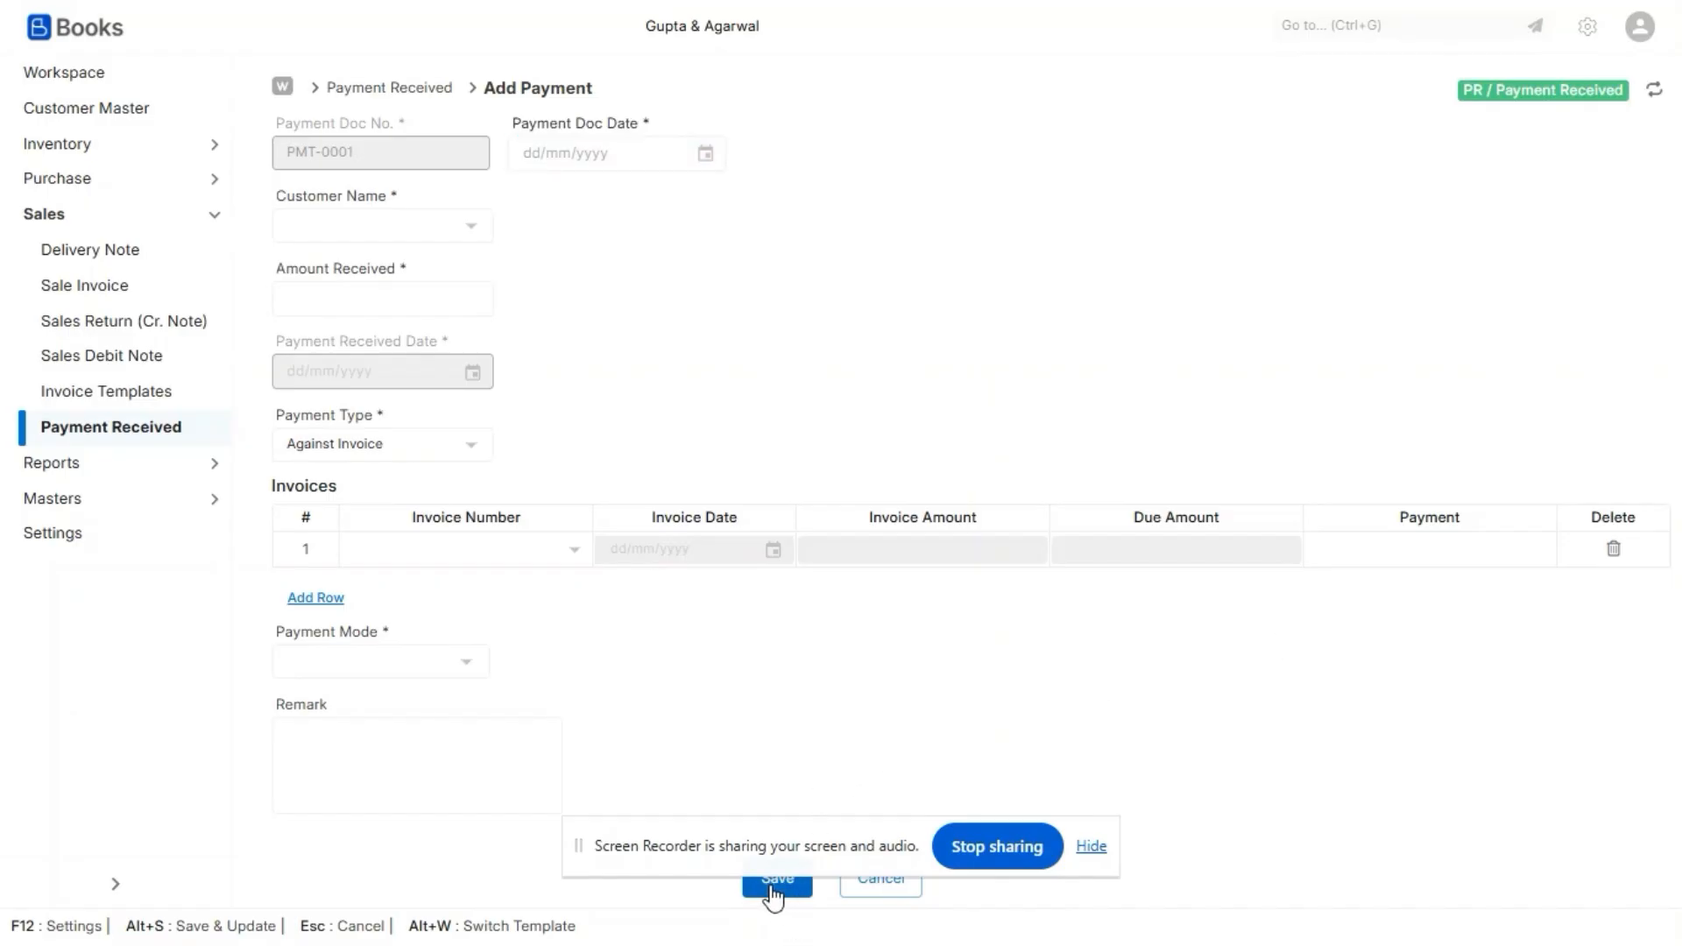
click(874, 889)
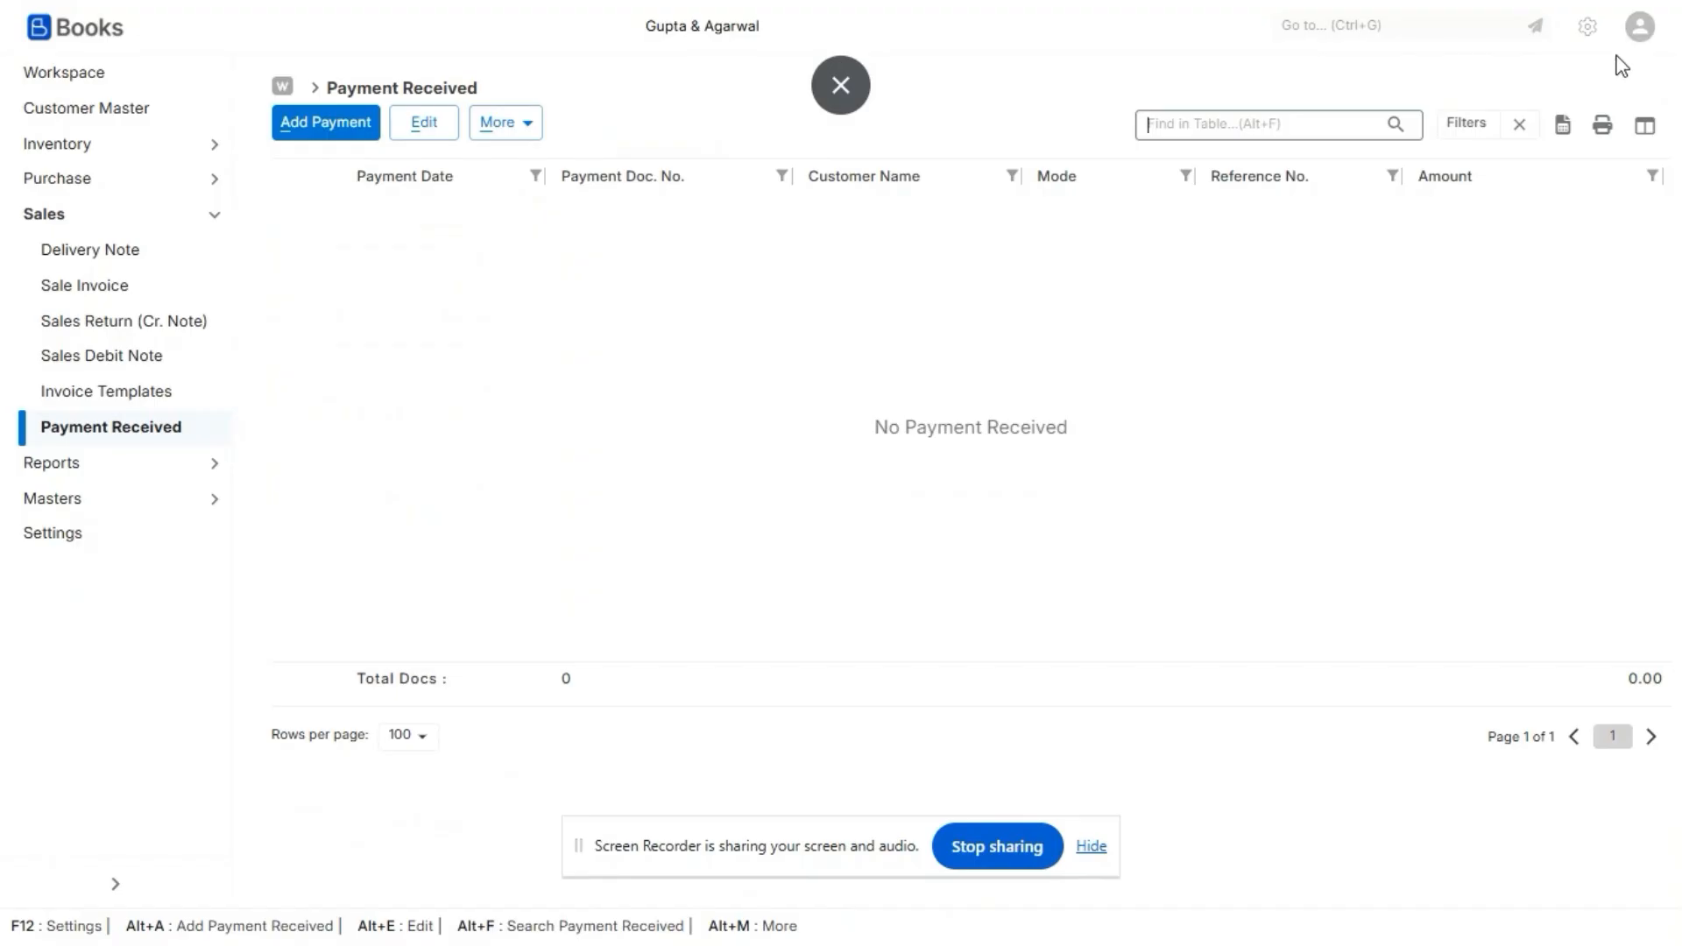
- Switch back to MyGSTcafe and open the GSTR-1 Sales page of Opticodes Technologies Private Limited
key(alt+Tab)
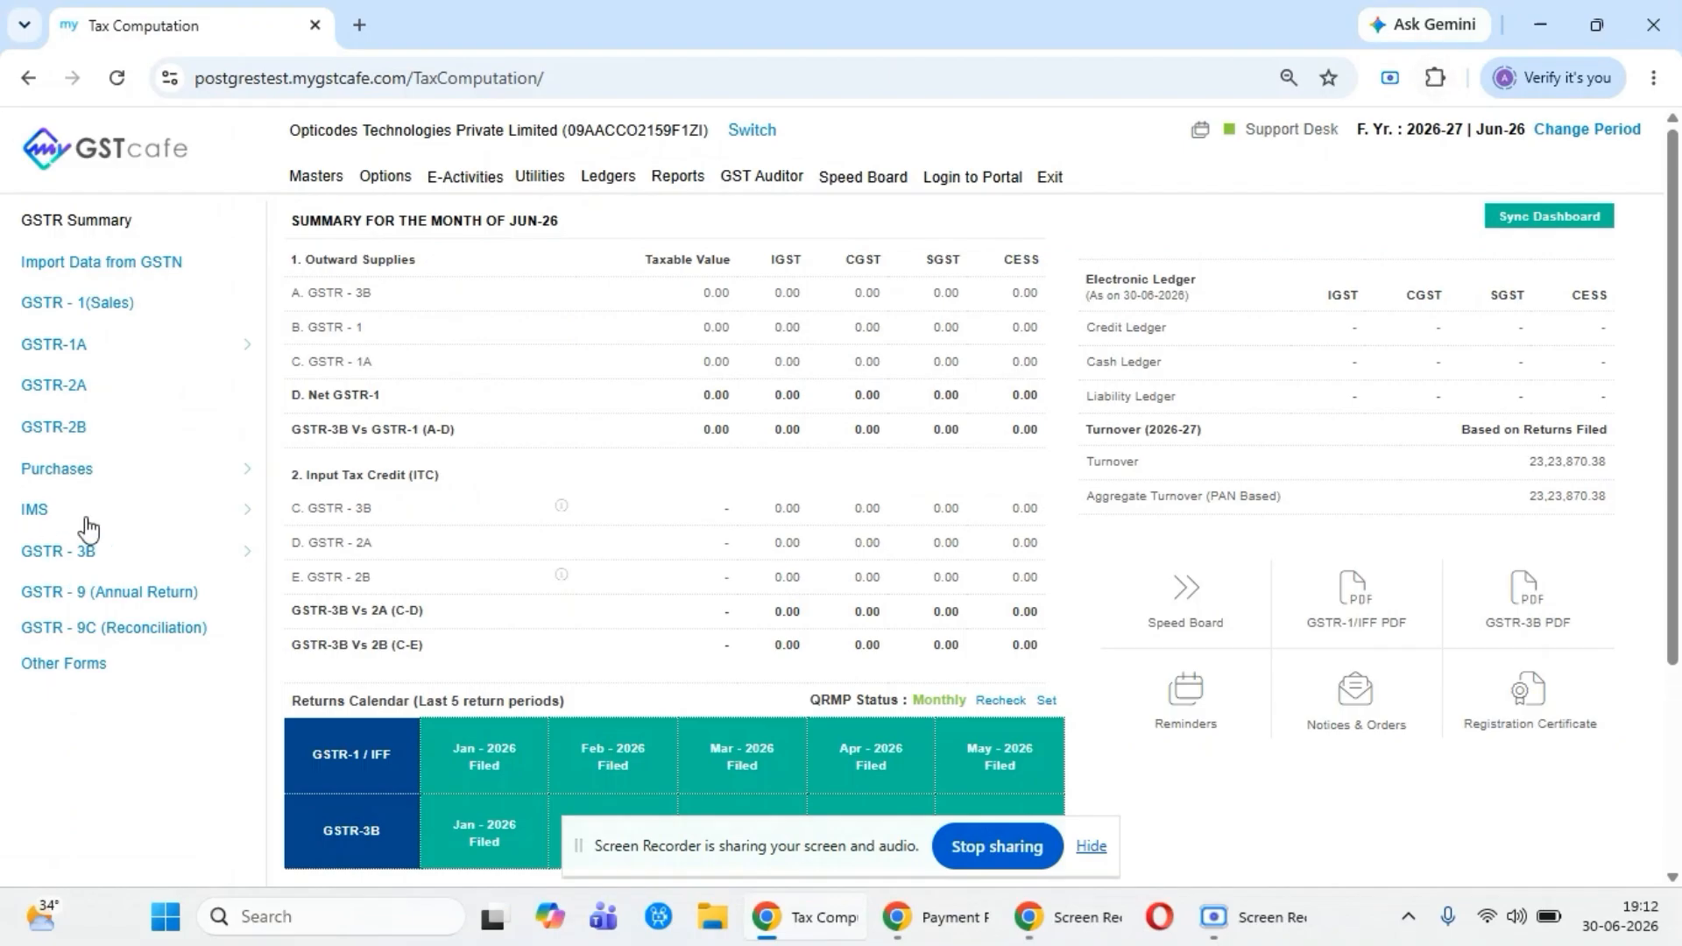
click(108, 322)
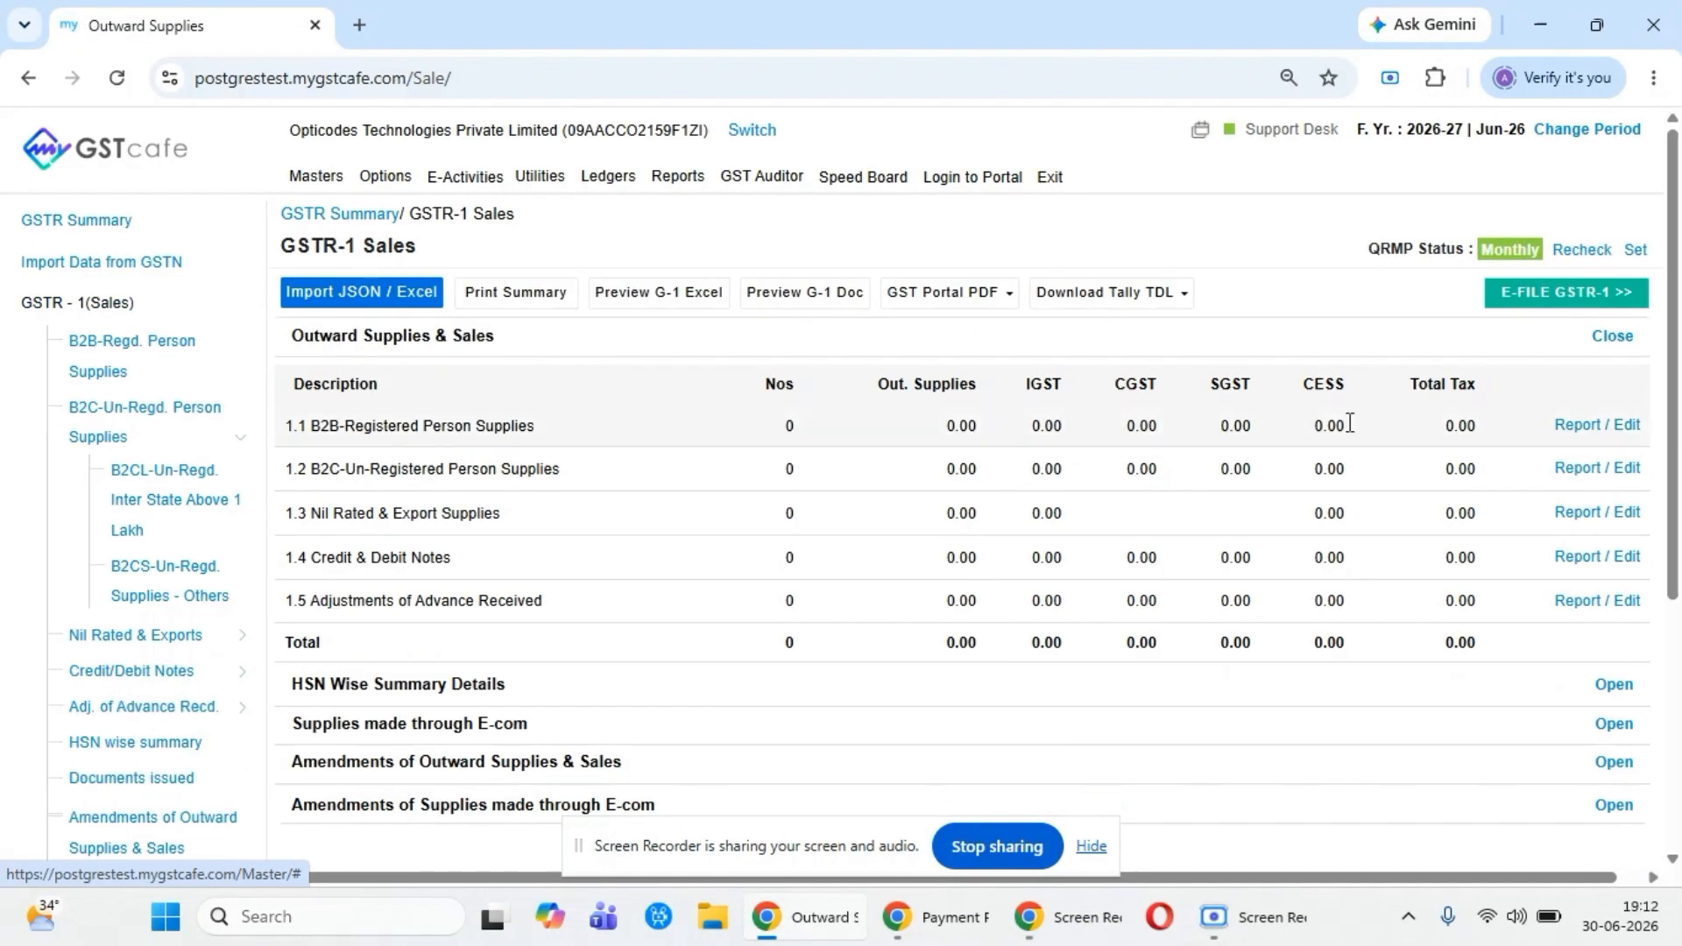